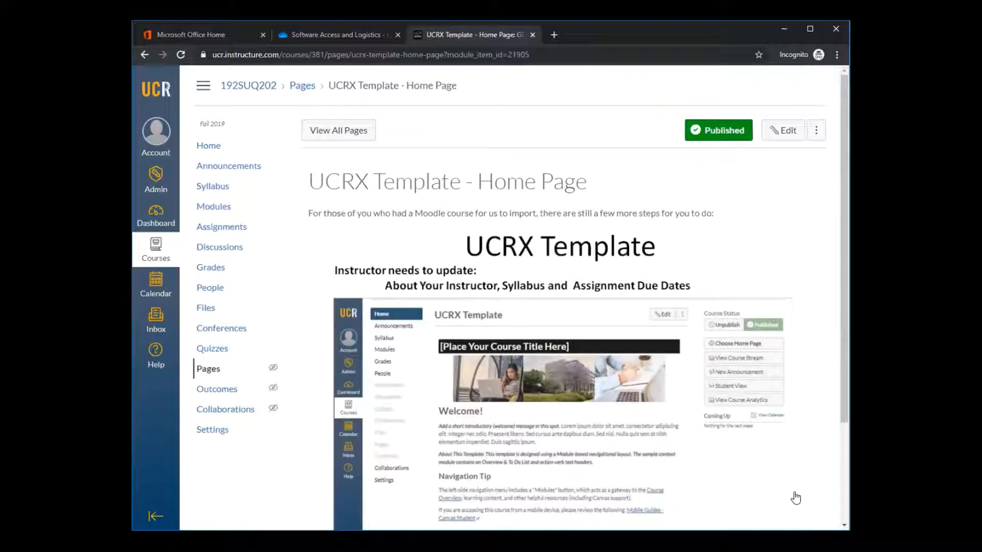
Read the UCRX Template home page and modules support pages, advancing to the modules content page
scroll(796, 498, down, 3)
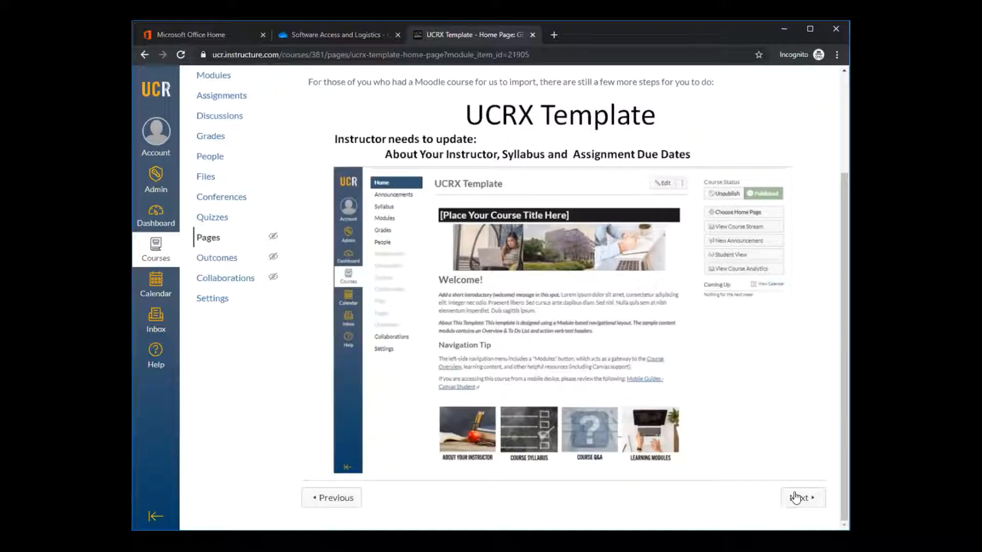
click(796, 497)
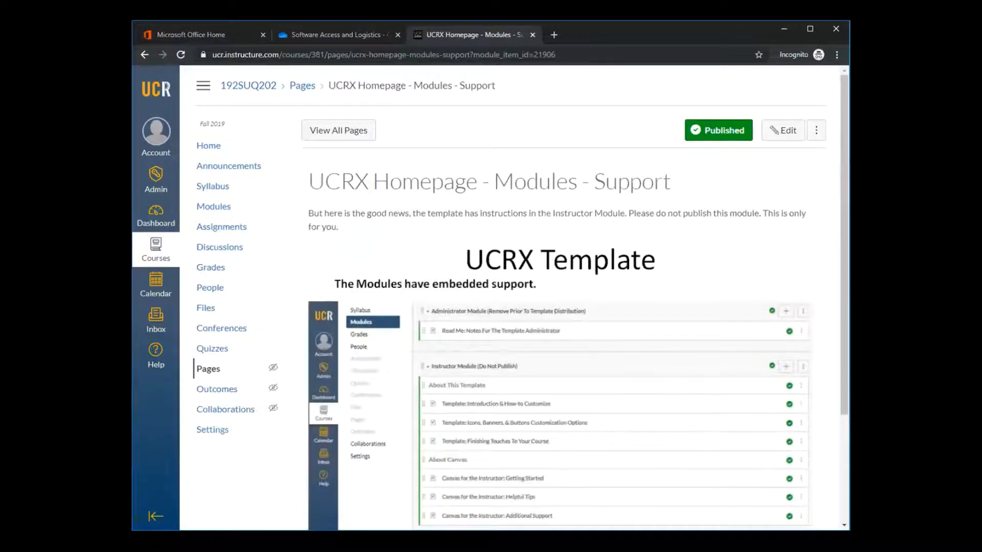
scroll(511, 297, down, 3)
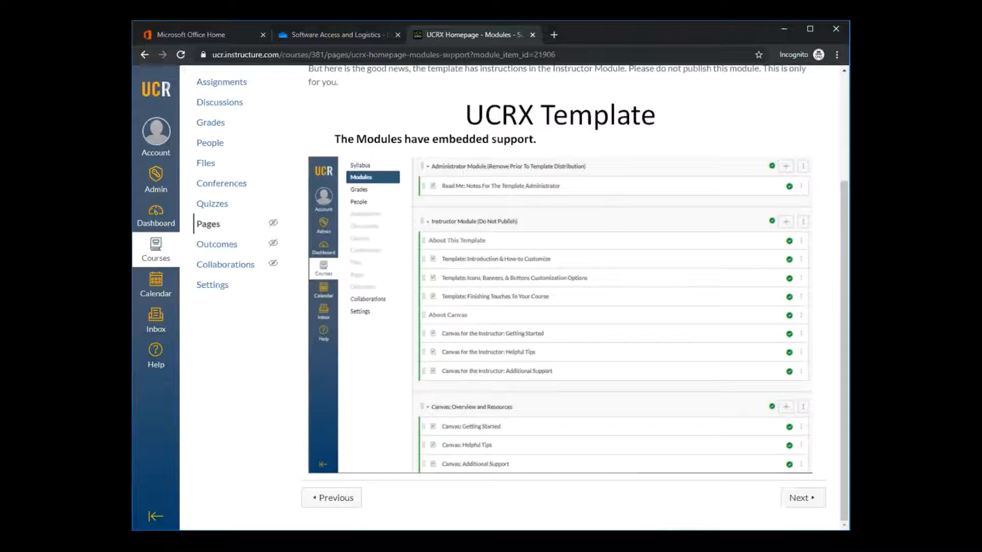
click(811, 498)
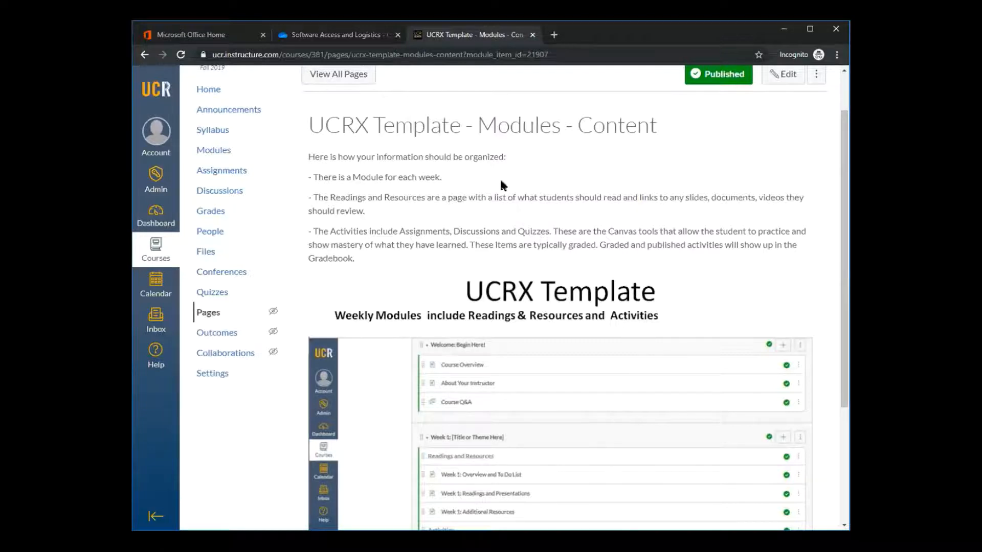
Read how weekly modules are organized on the UCRX Template modules content page, and continue to the Canvas Overview page
scroll(634, 167, down, 2)
scroll(418, 206, up, 2)
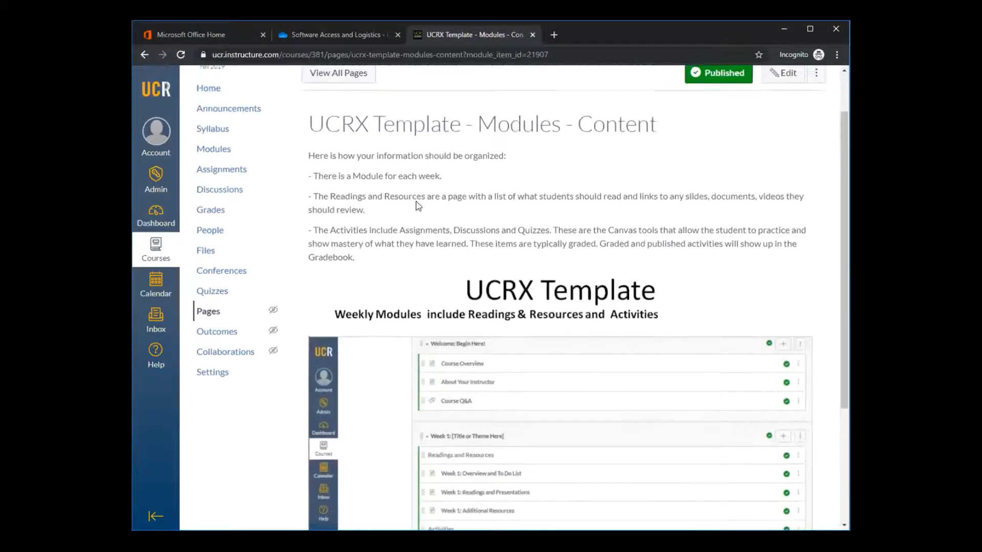
scroll(414, 202, down, 3)
scroll(407, 189, up, 2)
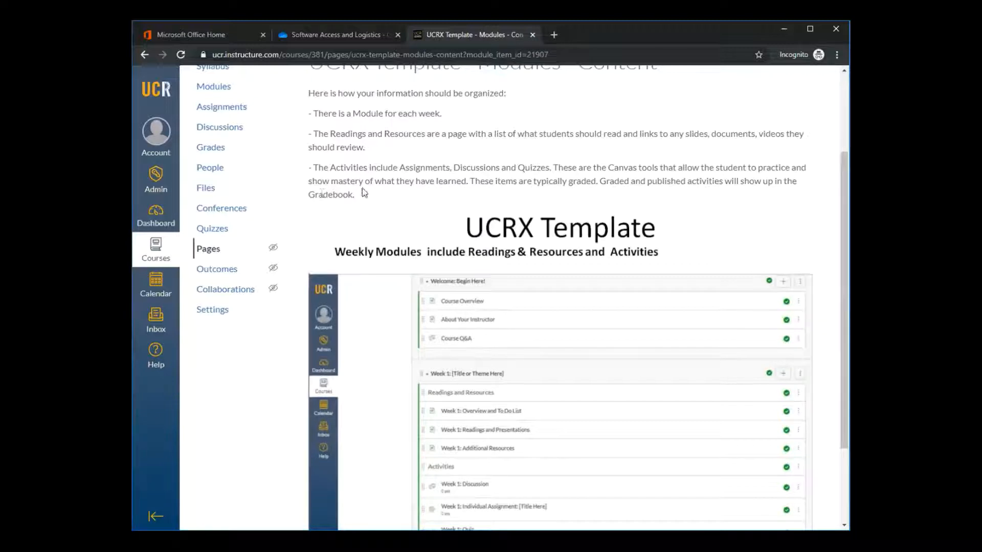
scroll(745, 368, down, 2)
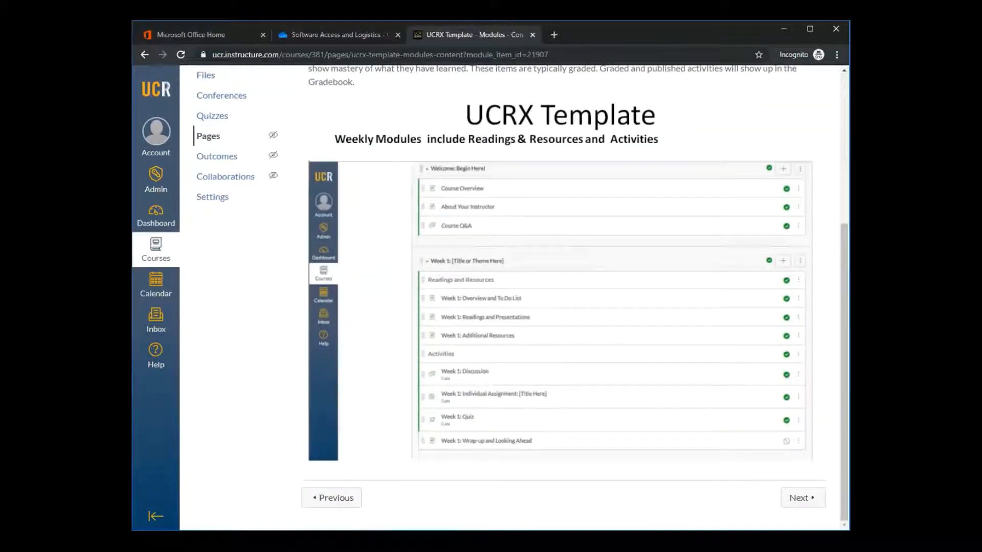
click(802, 498)
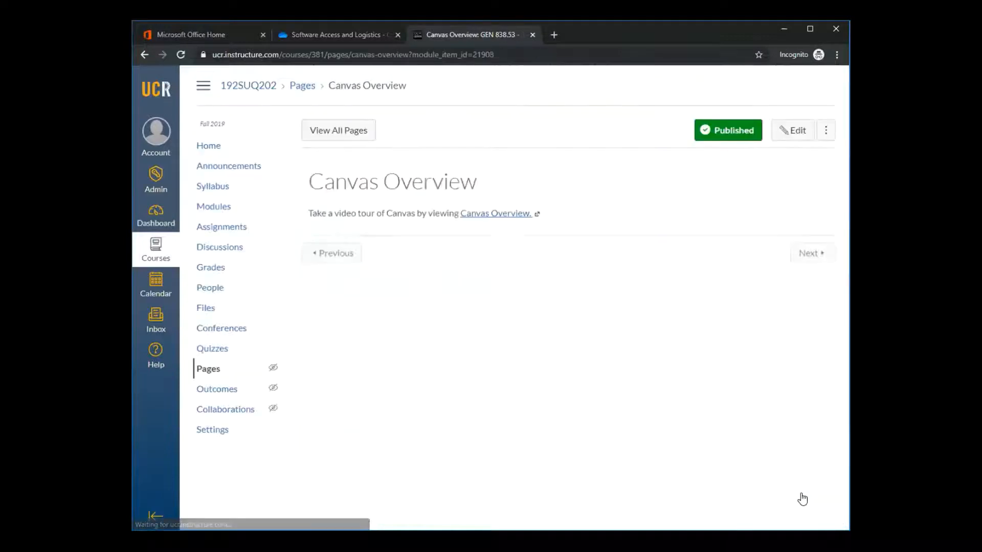
Open the training course's module list and look over its introduction, overview and course preparation modules
click(203, 206)
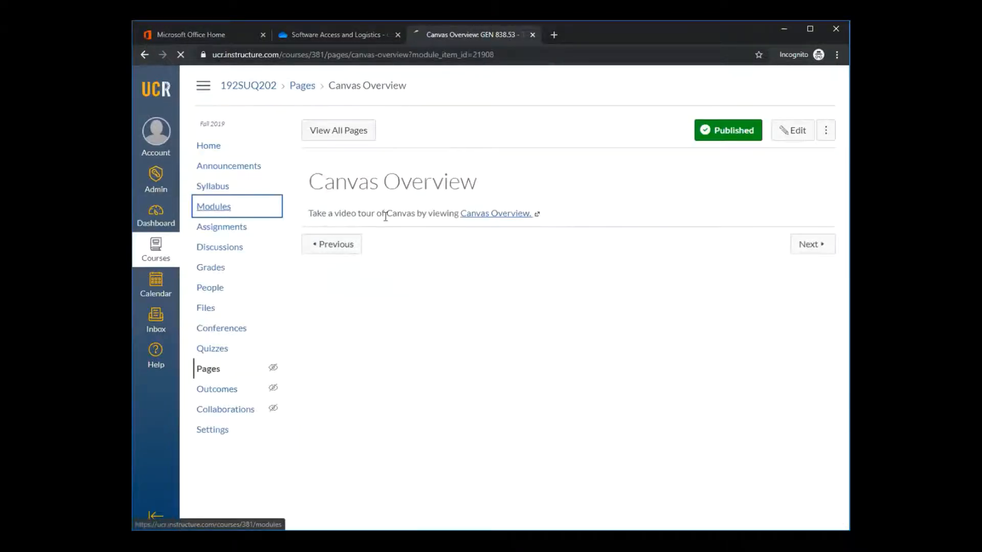
scroll(550, 132, down, 3)
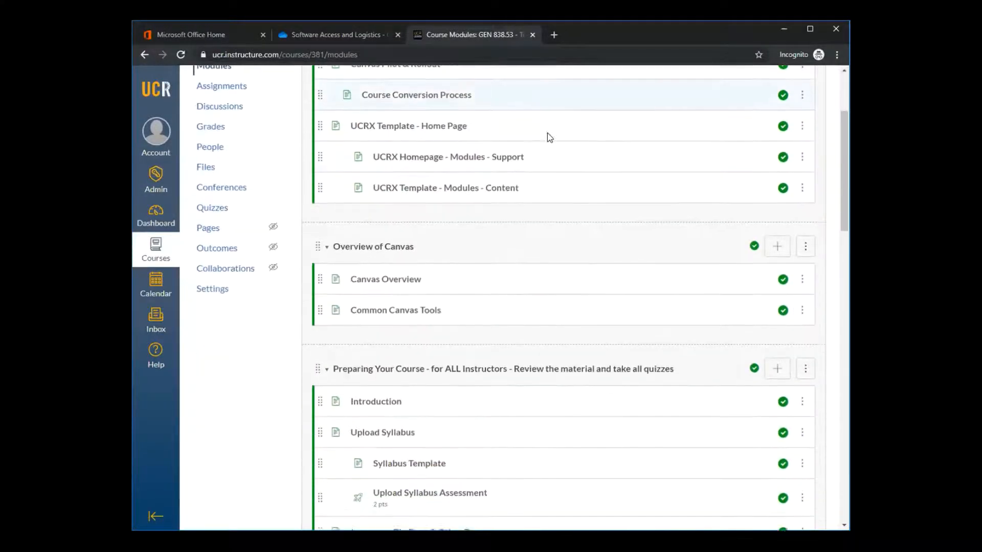
scroll(546, 135, up, 2)
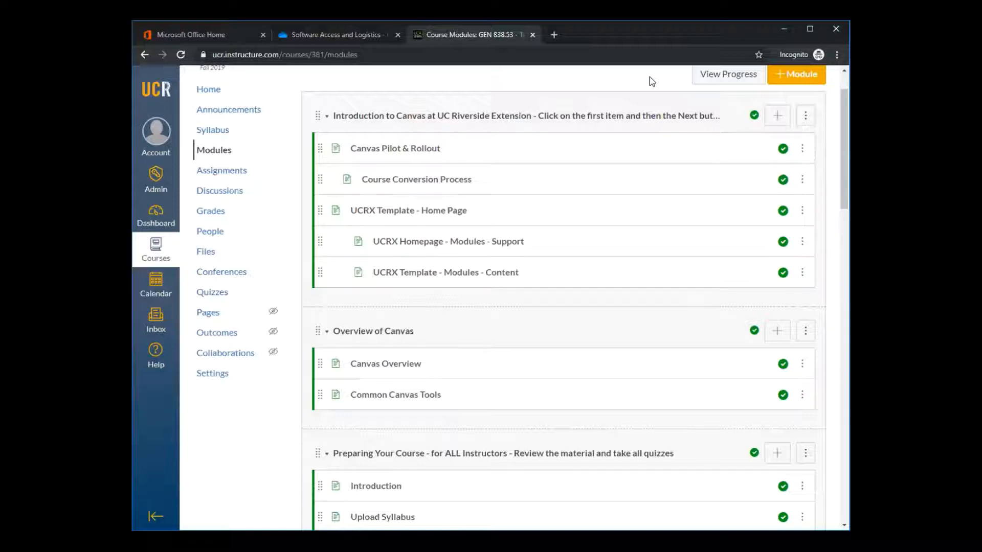
scroll(369, 89, up, 1)
scroll(369, 89, up, 1)
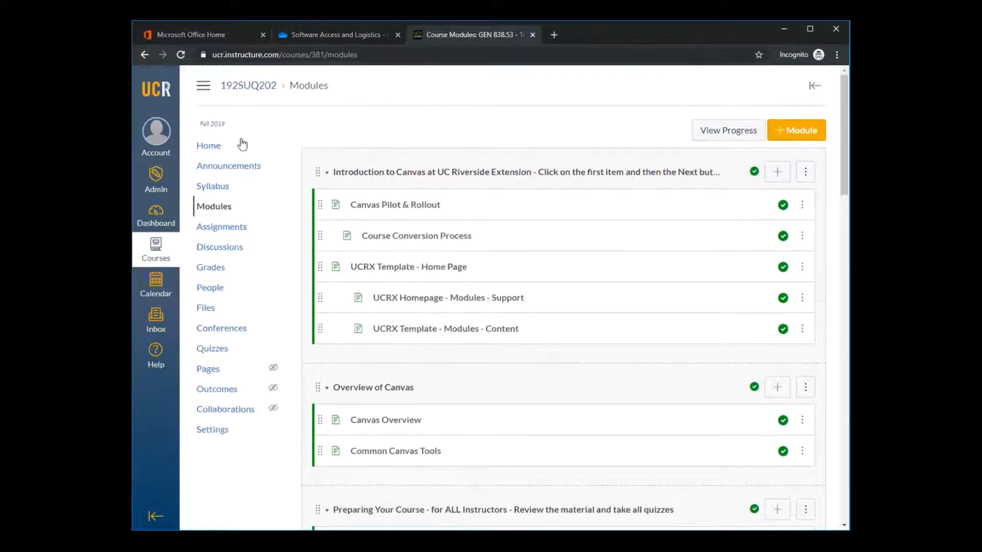
Return to the training course's home page, and open the AKWIN001-001-Sanbox course from the dashboard
click(214, 147)
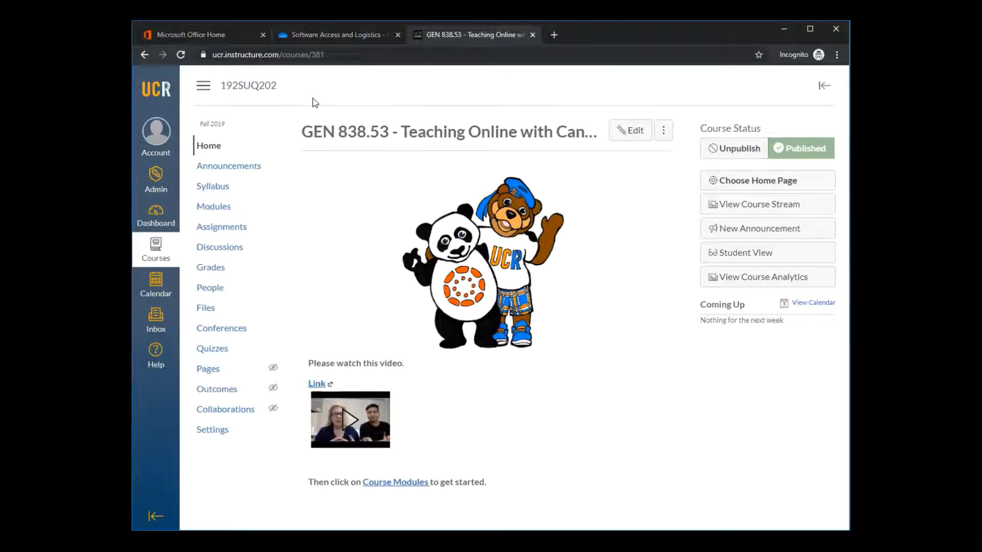
click(156, 217)
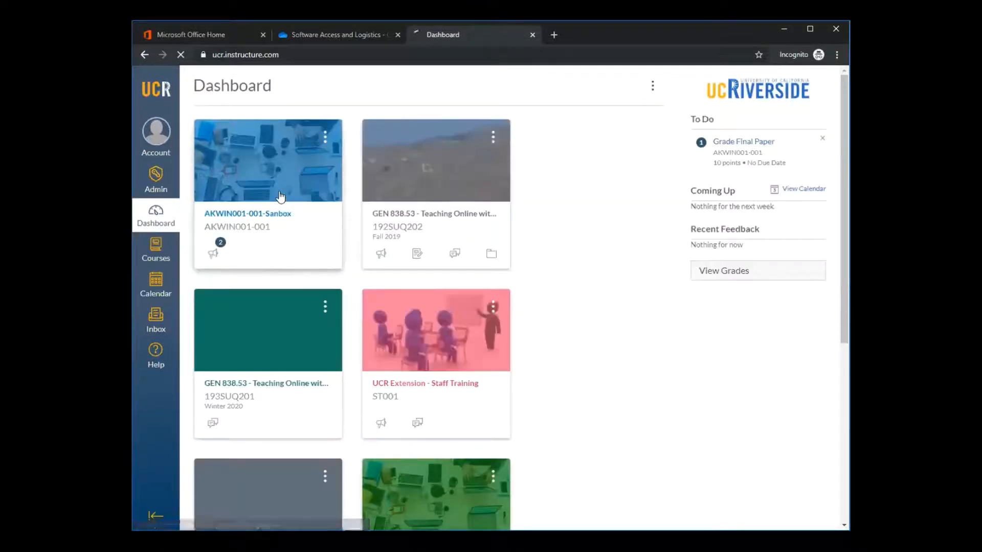
click(281, 197)
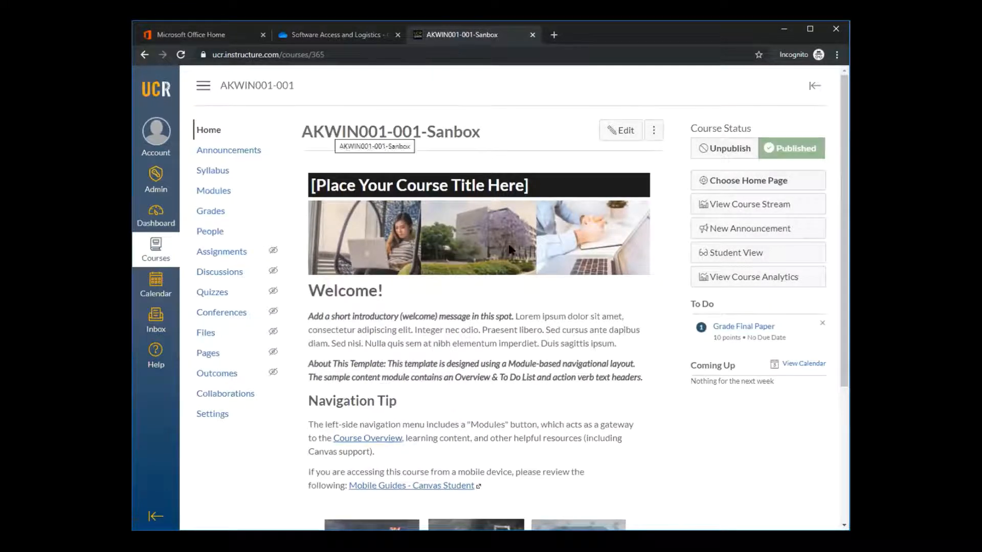
Open the About Your Instructor page from the sandbox course's home page for editing
scroll(532, 116, down, 4)
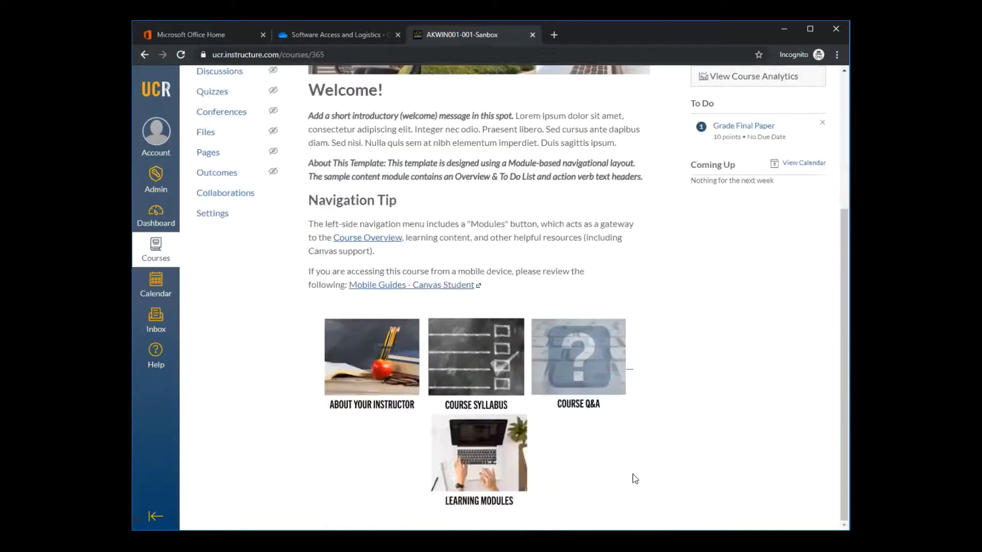
click(391, 364)
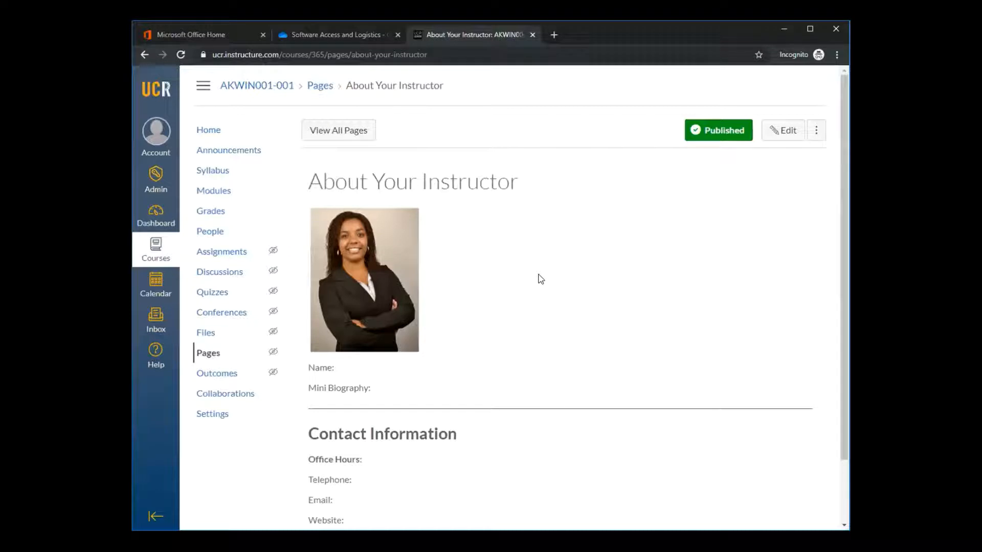
click(786, 134)
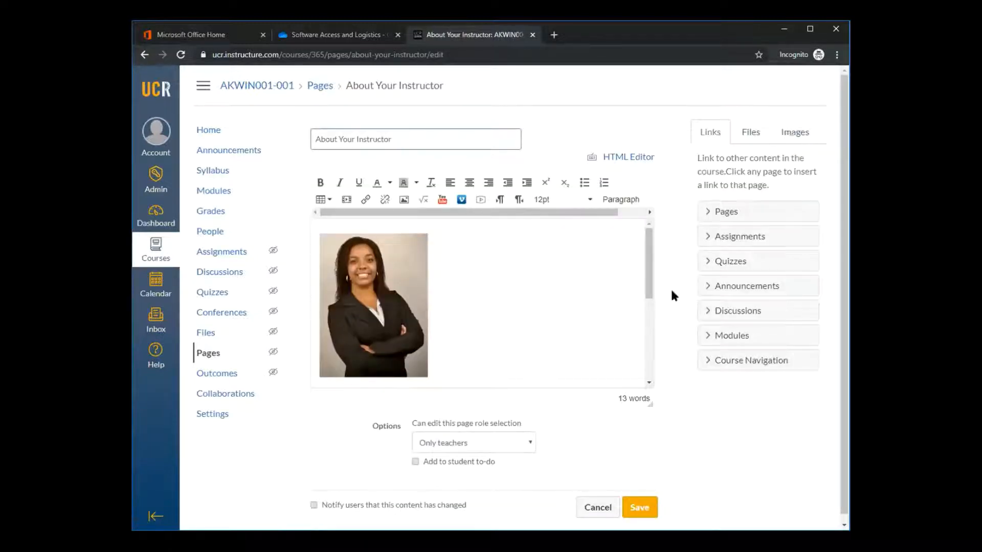
Examine the Contact Information heading and its placeholder fields in the instructor page's editor
drag(650, 294, 649, 373)
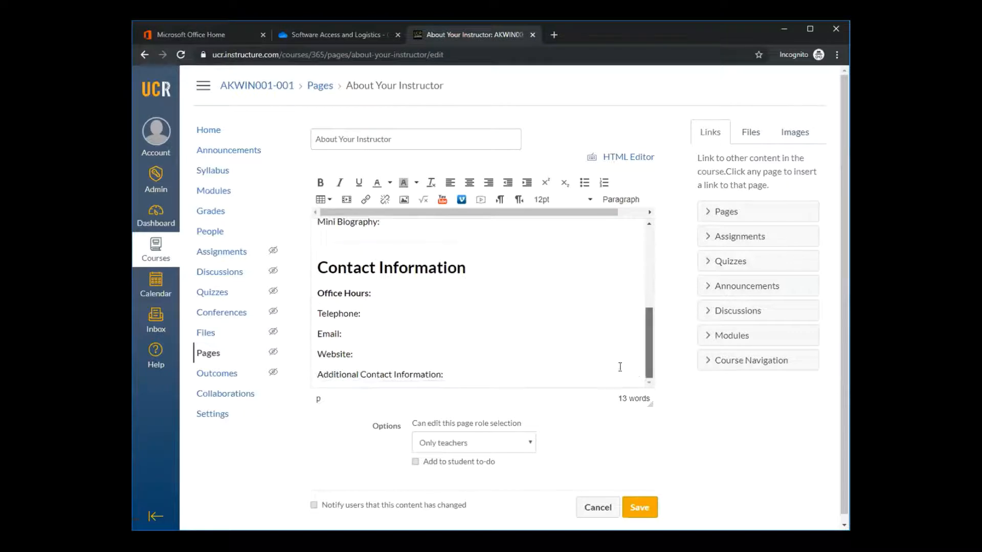
drag(473, 266, 304, 266)
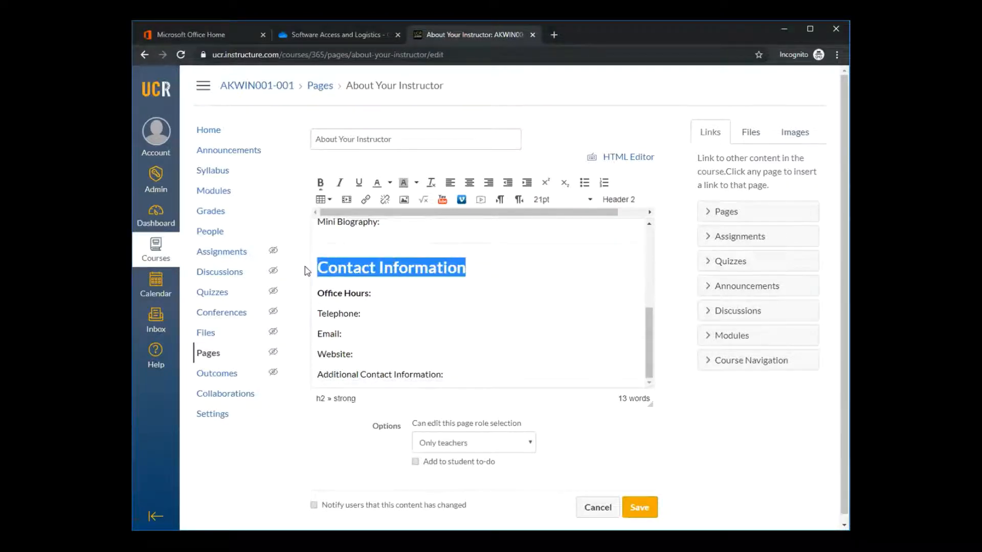
click(607, 296)
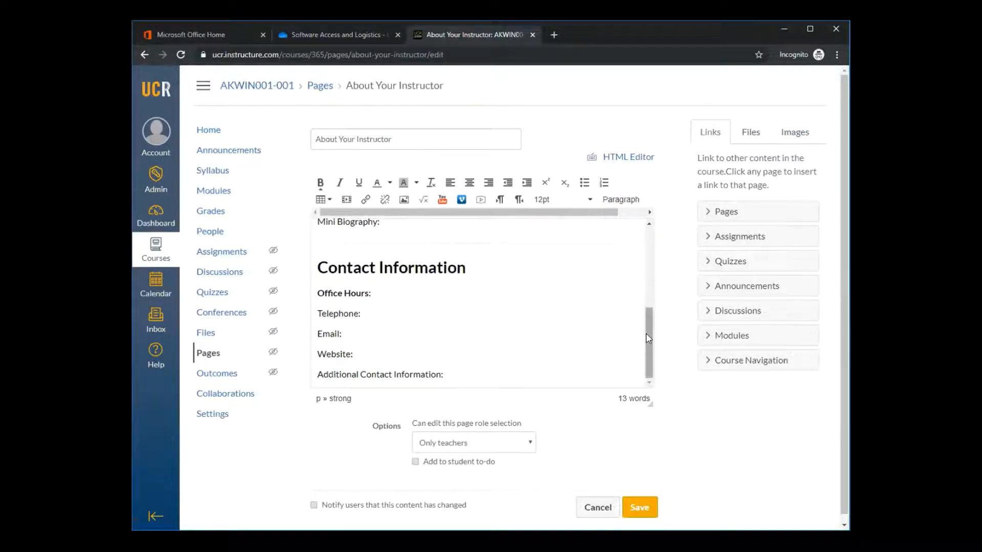
drag(646, 333, 639, 244)
Delete the placeholder instructor photo and start inserting a replacement image from the Canvas course files
click(372, 298)
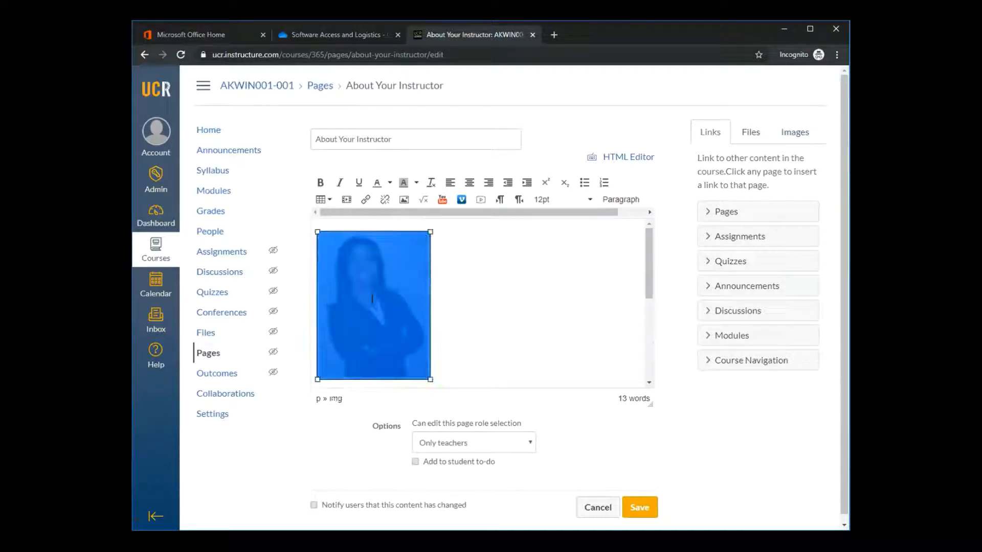
key(Delete)
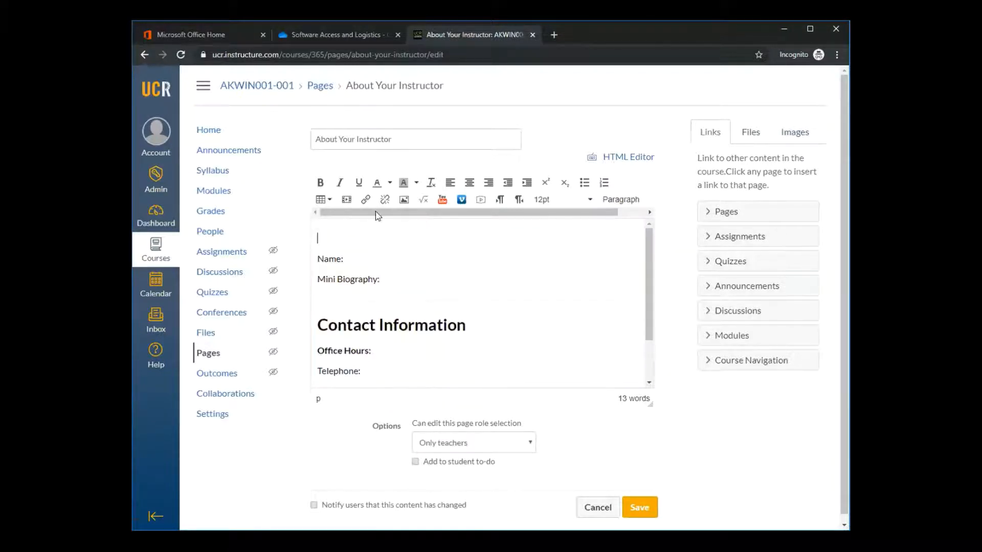
click(404, 201)
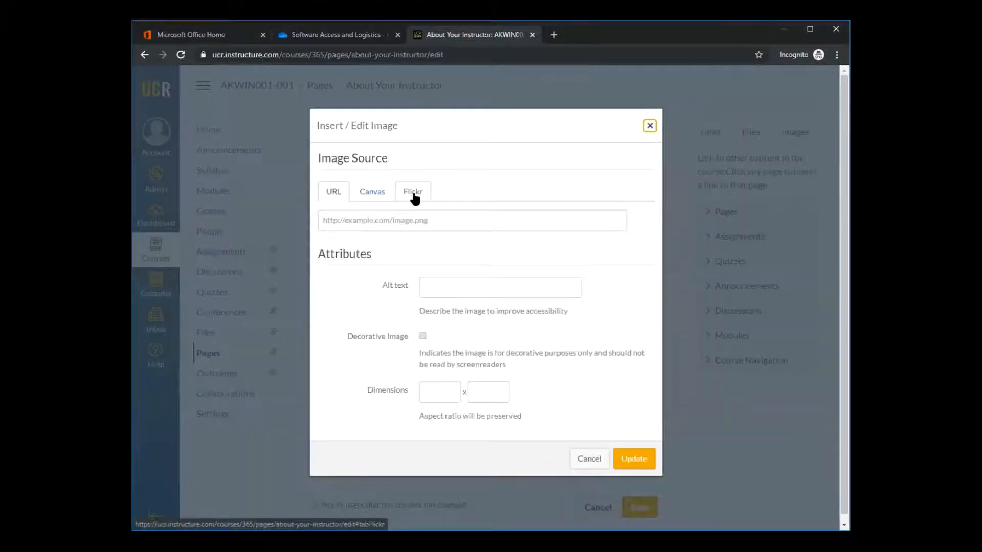
click(372, 192)
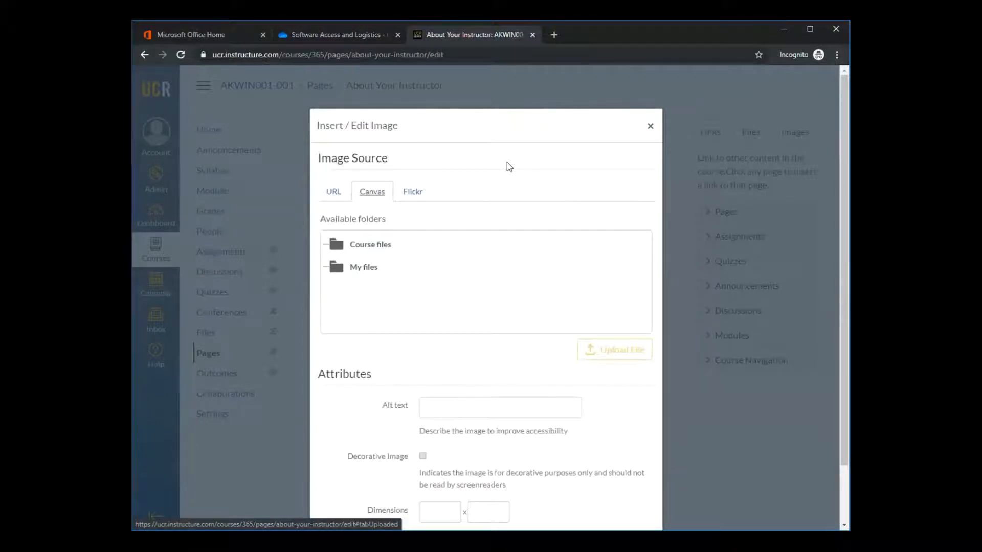
click(518, 238)
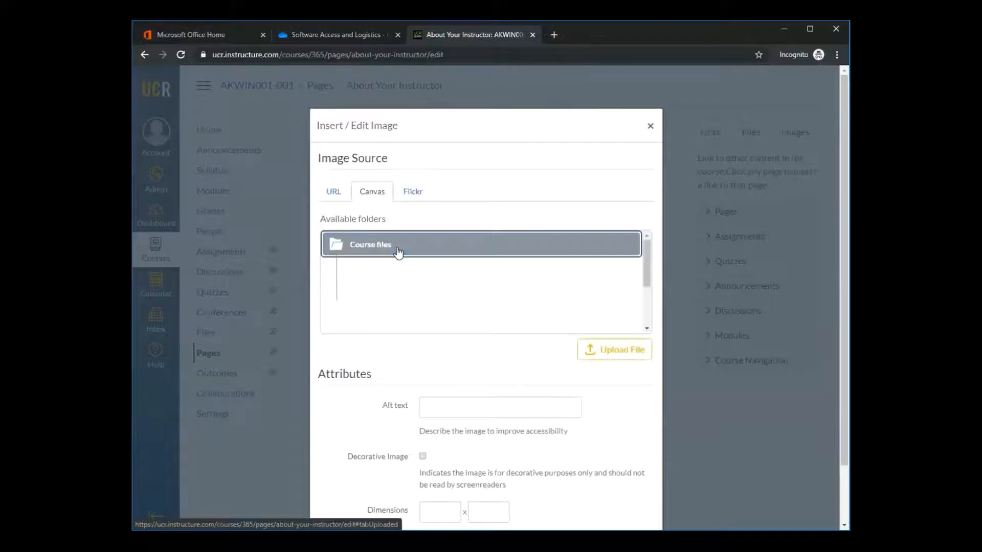
Upload the photo from the Downloads folder to the course files and insert it into the instructor page
scroll(482, 186, down, 2)
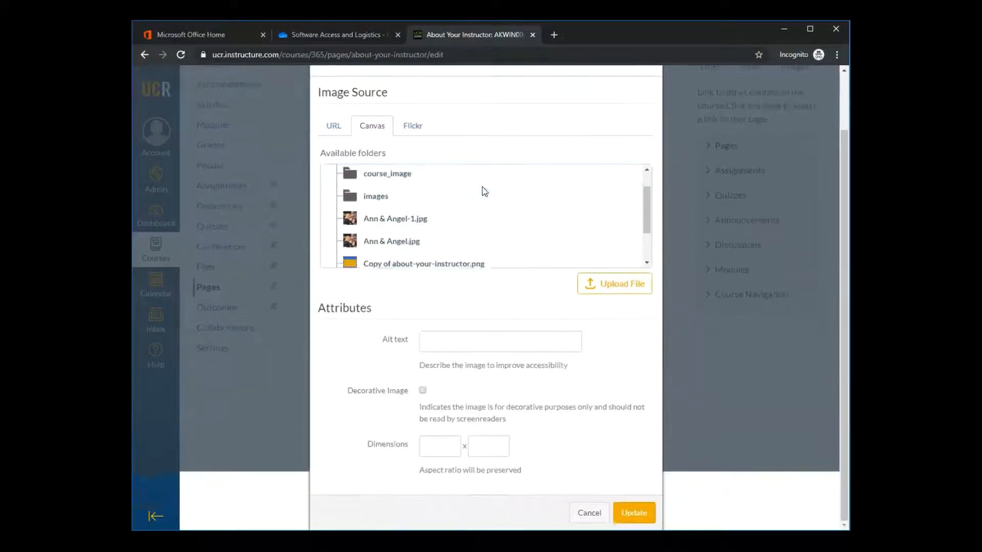
scroll(485, 192, down, 1)
click(630, 285)
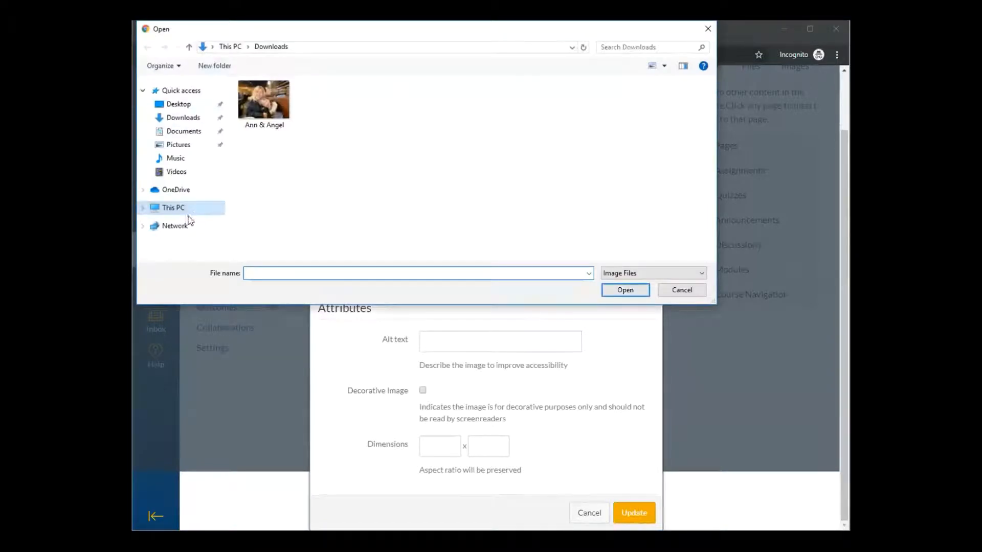
click(271, 103)
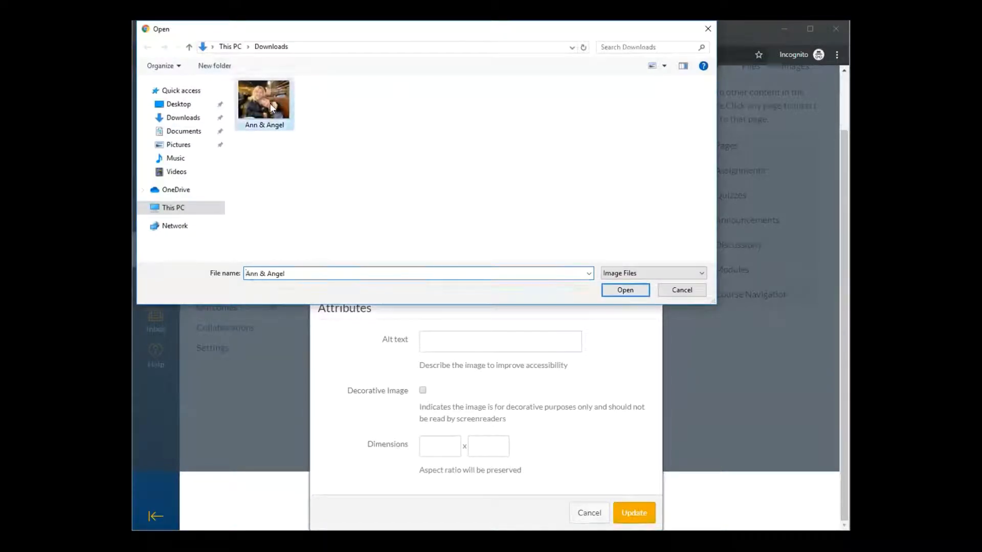
click(625, 291)
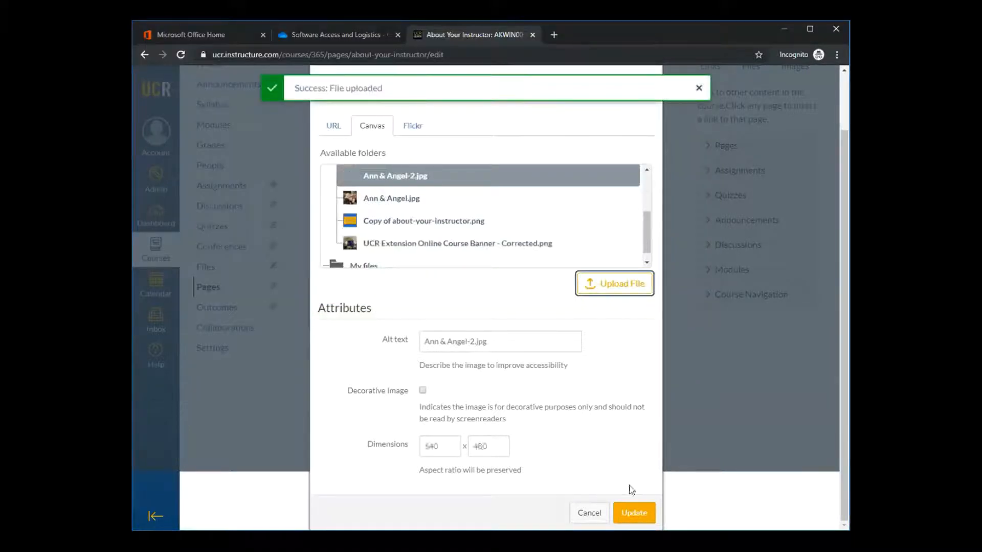
click(635, 516)
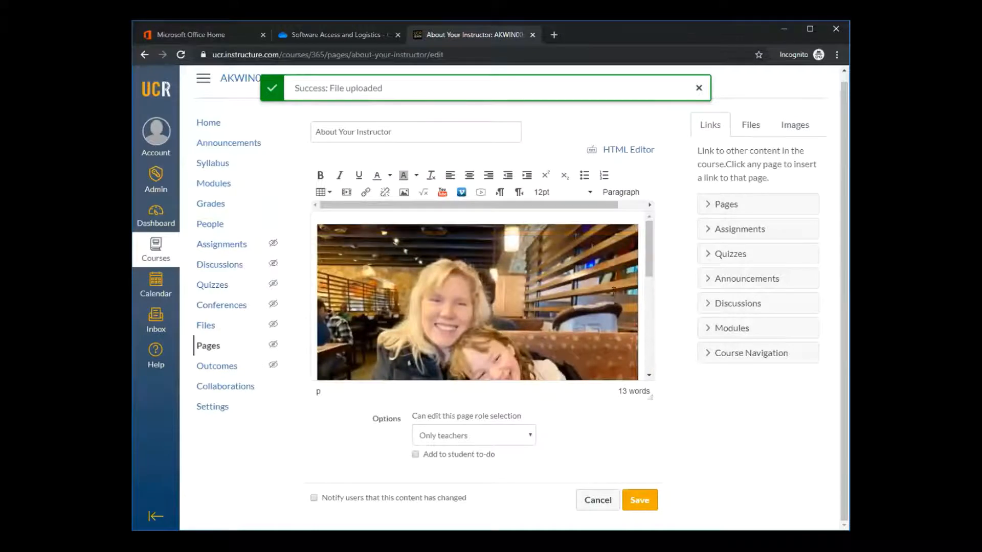
Shrink the inserted instructor photo proportionally to less than half the editor's width
click(613, 291)
drag(559, 260, 536, 295)
click(558, 297)
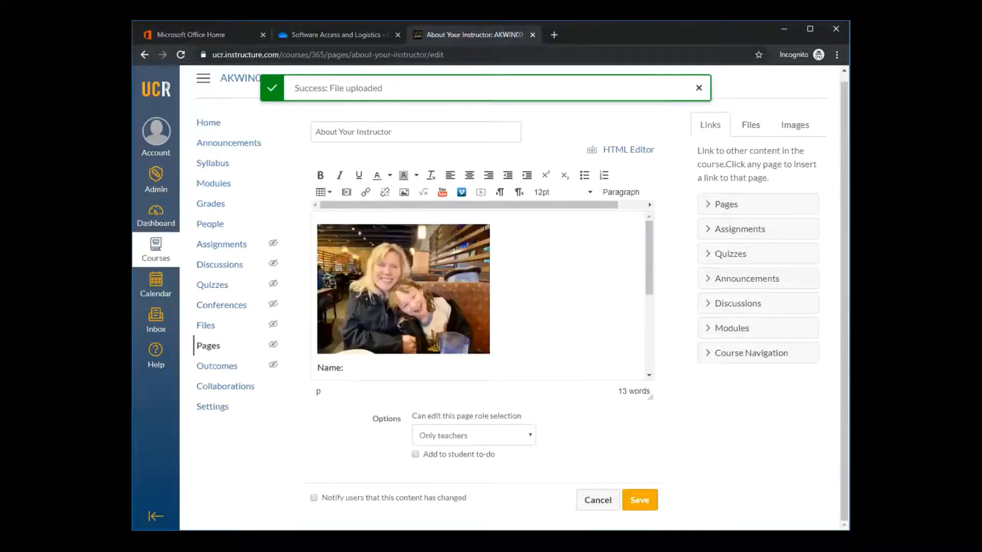
click(461, 255)
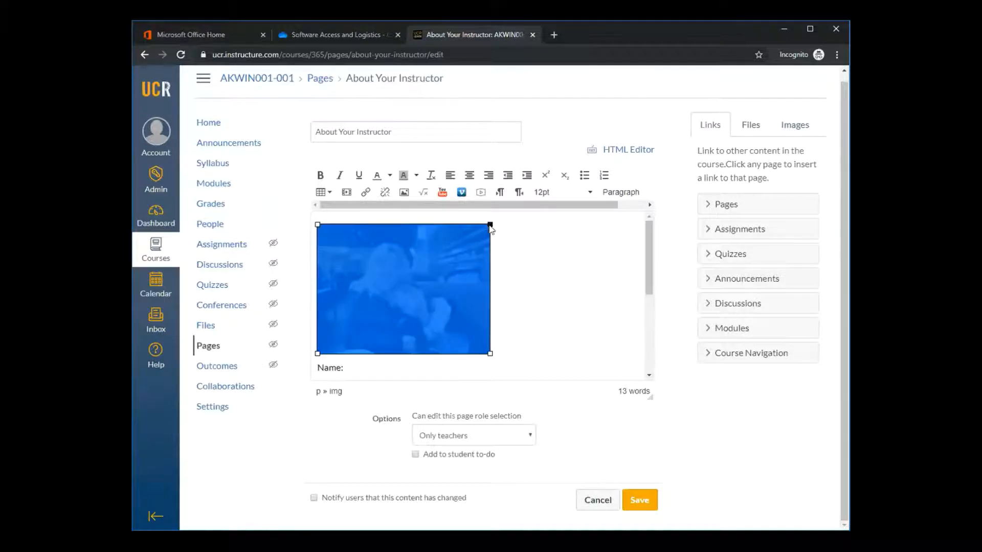
drag(491, 225, 456, 228)
Review the name, biography and contact fields below the new photo, placing the text cursor after the Telephone label
drag(645, 285, 638, 344)
click(346, 258)
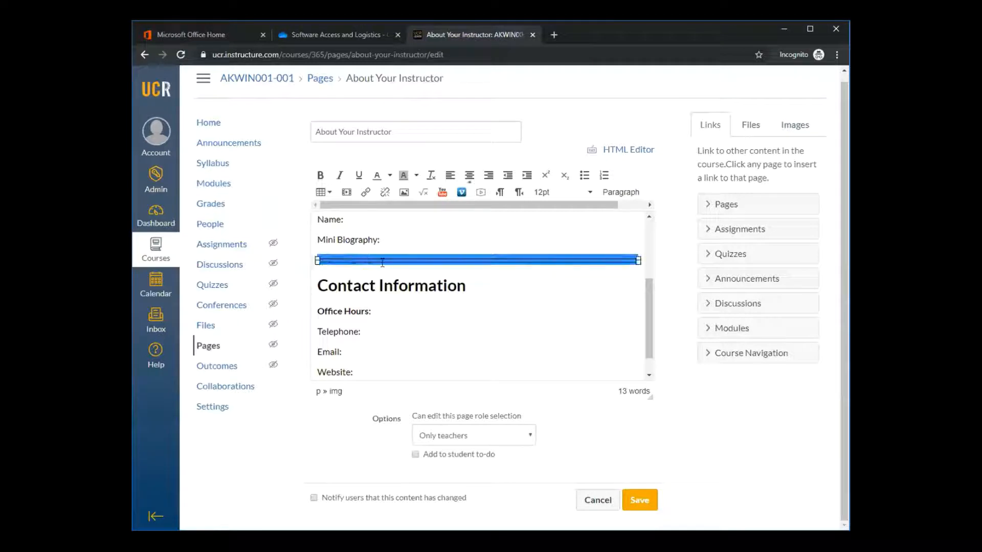
click(461, 338)
drag(646, 338, 645, 350)
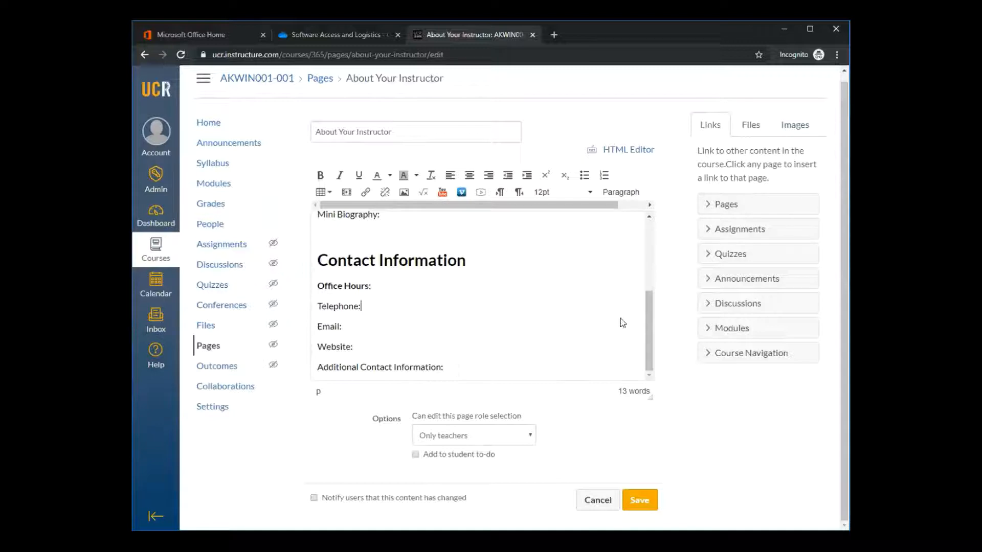
Save the About Your Instructor page with the new photo and look over the published result
scroll(652, 340, up, 2)
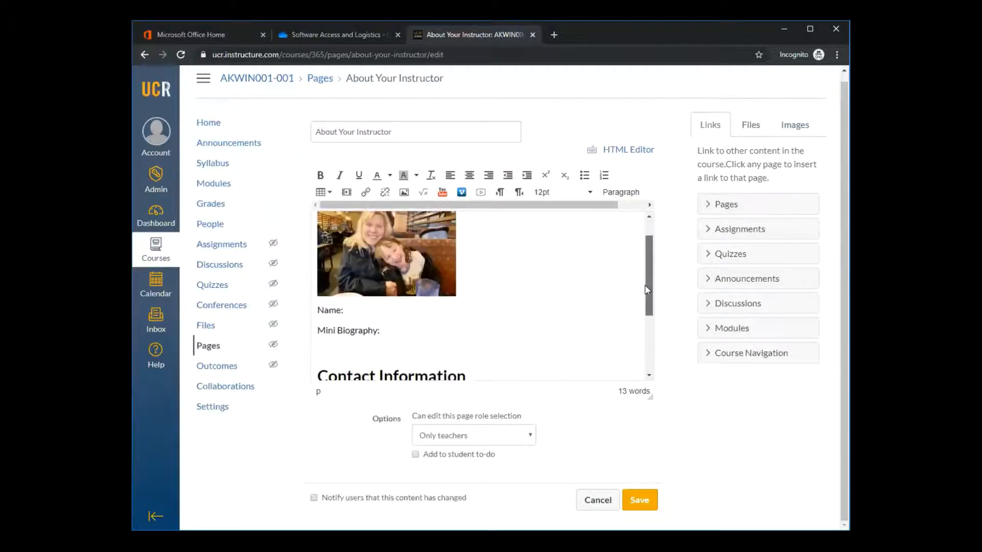
scroll(651, 346, down, 2)
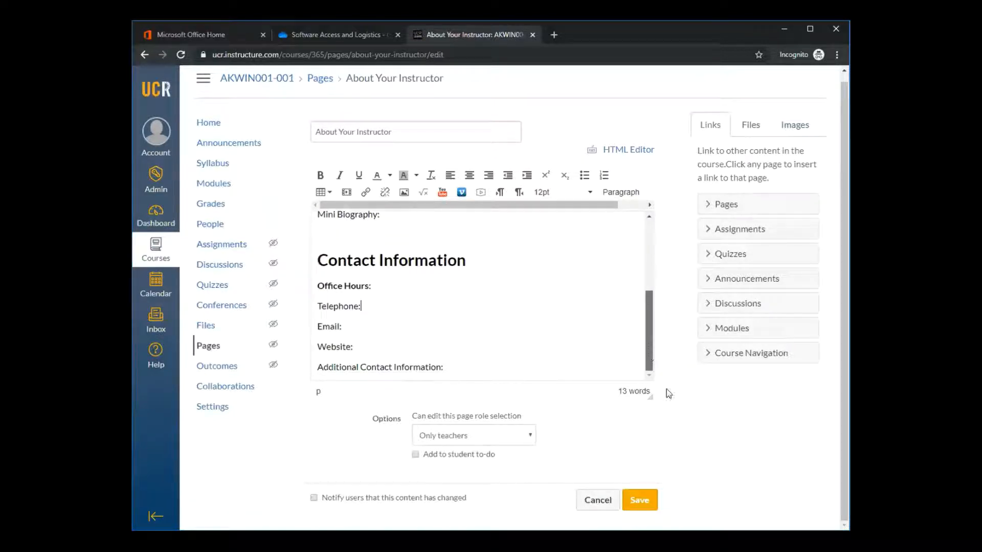
click(640, 504)
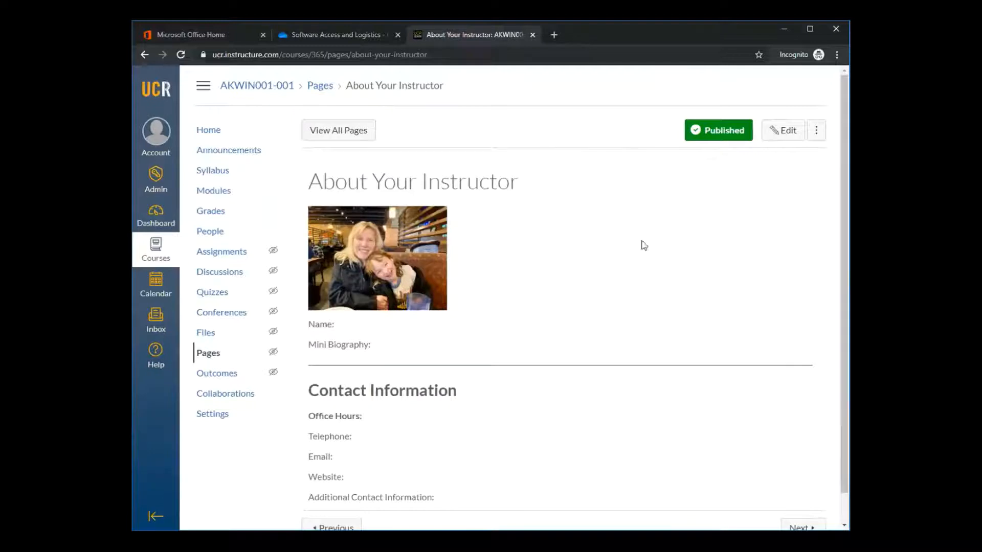
scroll(680, 228, down, 1)
scroll(680, 228, up, 1)
Reopen the About Your Instructor page for editing and add a blank line between the photo and the Name field
click(788, 137)
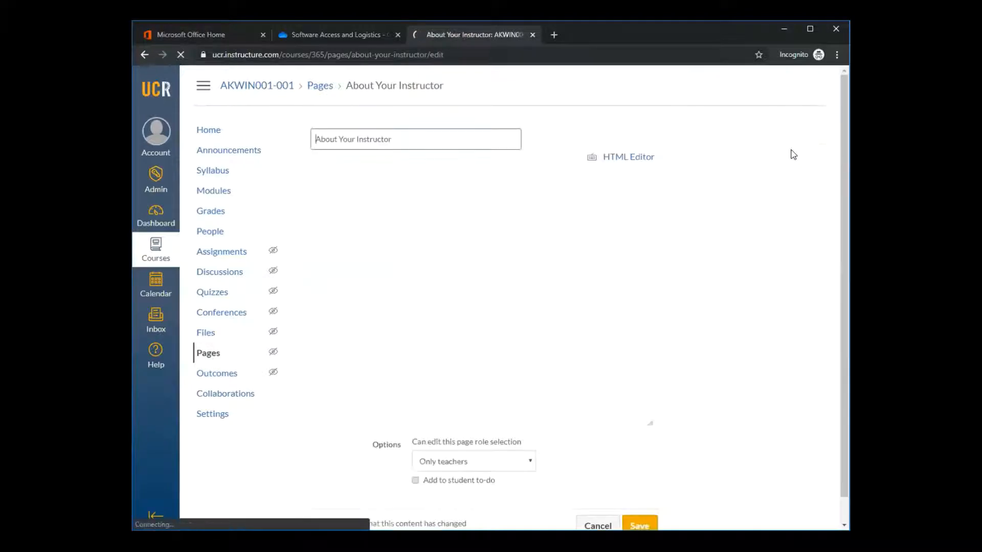
scroll(643, 364, down, 3)
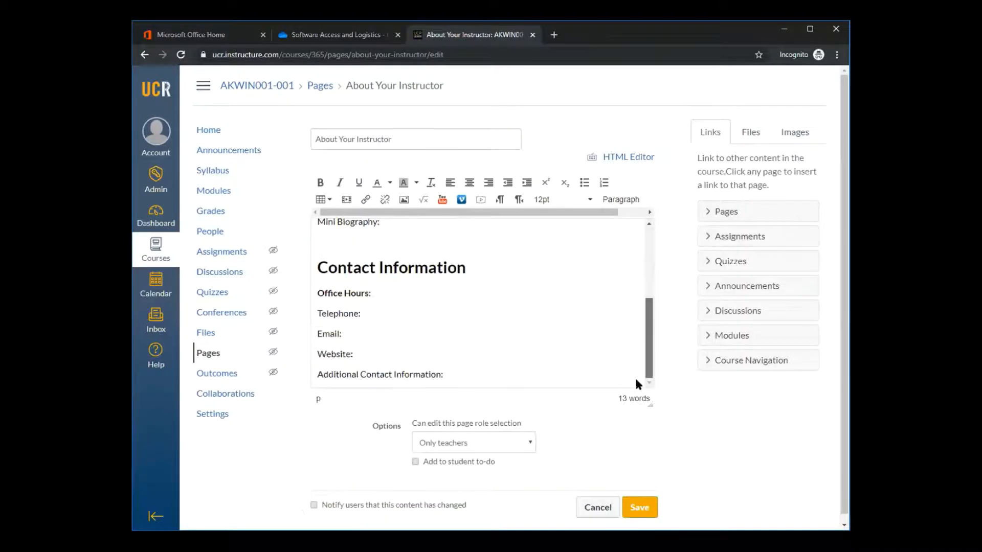
drag(636, 380, 652, 253)
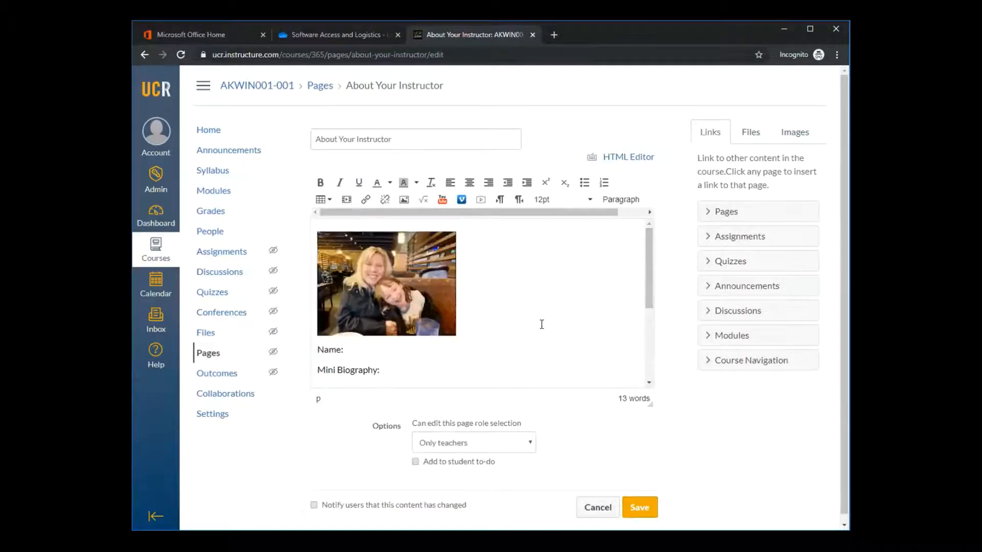
key(Return)
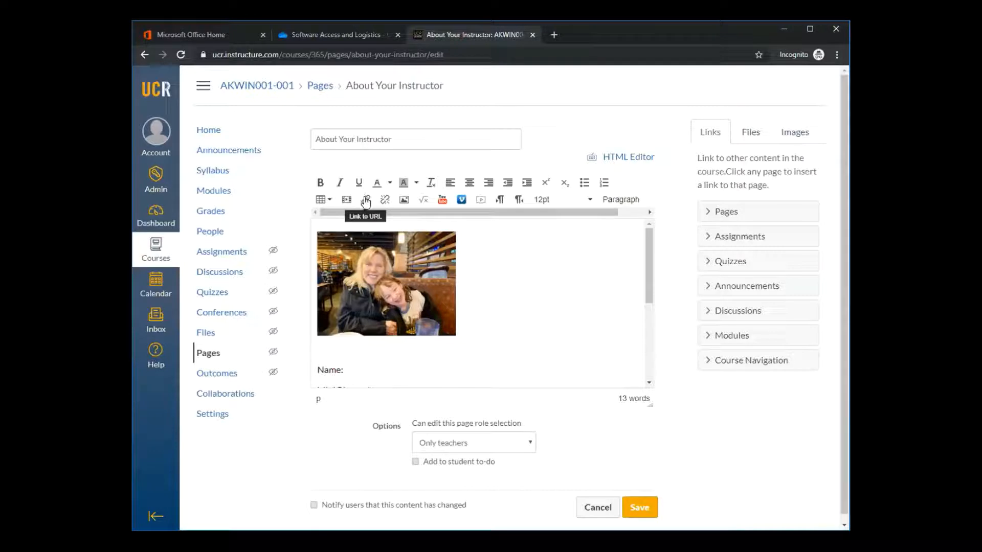
Search YouTube for "educational therapy" from within the page editor
click(443, 201)
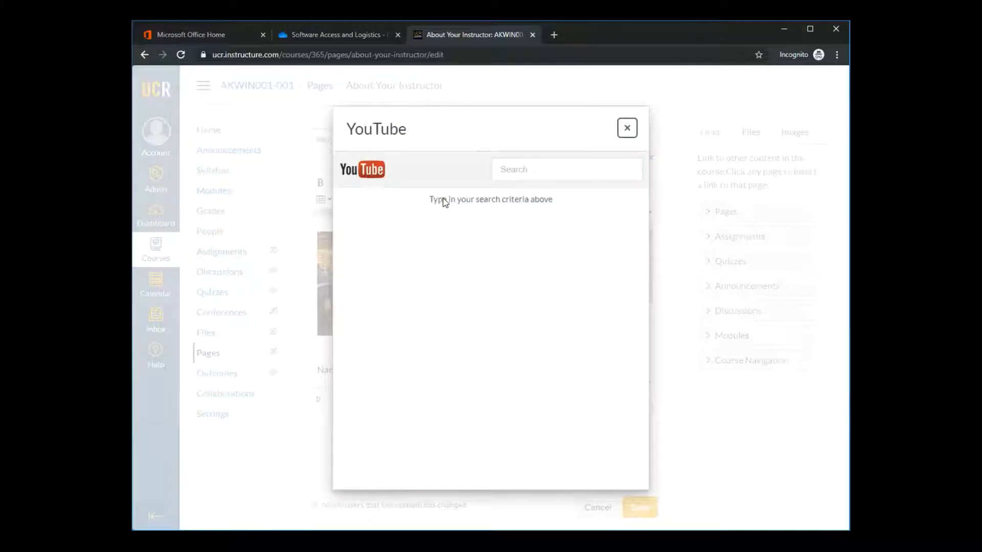
click(517, 172)
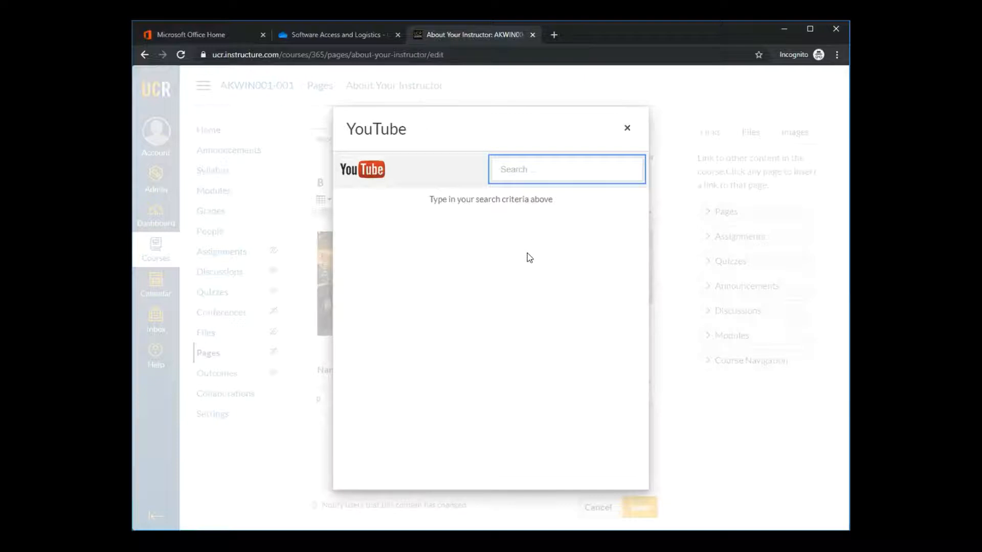
text(educational )
text(tha)
text(raphy)
key(Return)
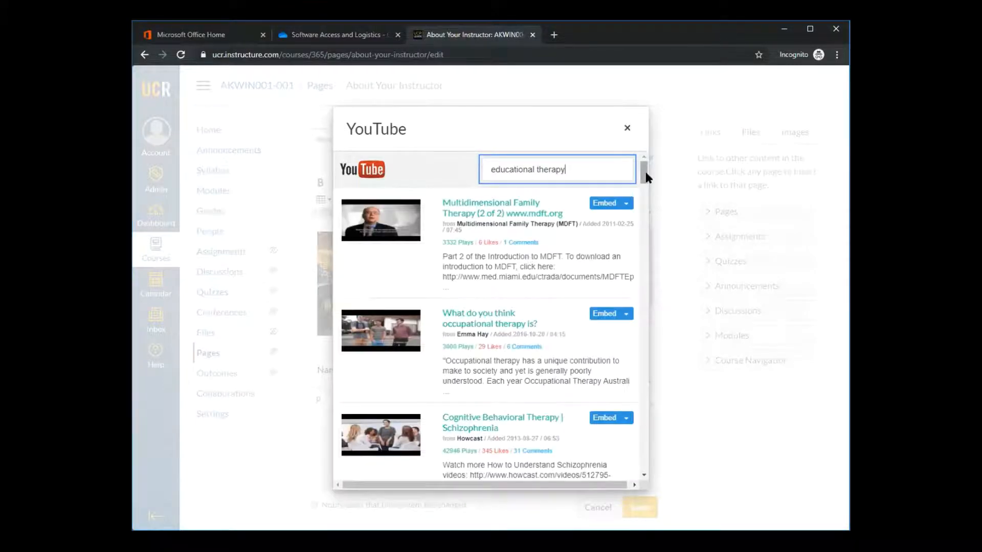
Embed the "Multidimensional Family Therapy (2 of 2)" video below the instructor photo and save the page
click(375, 214)
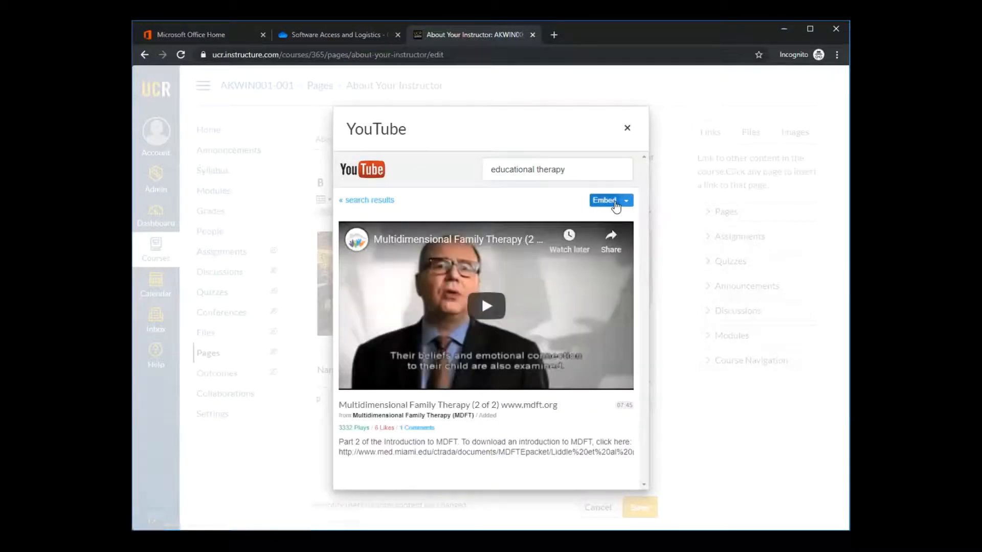
click(615, 203)
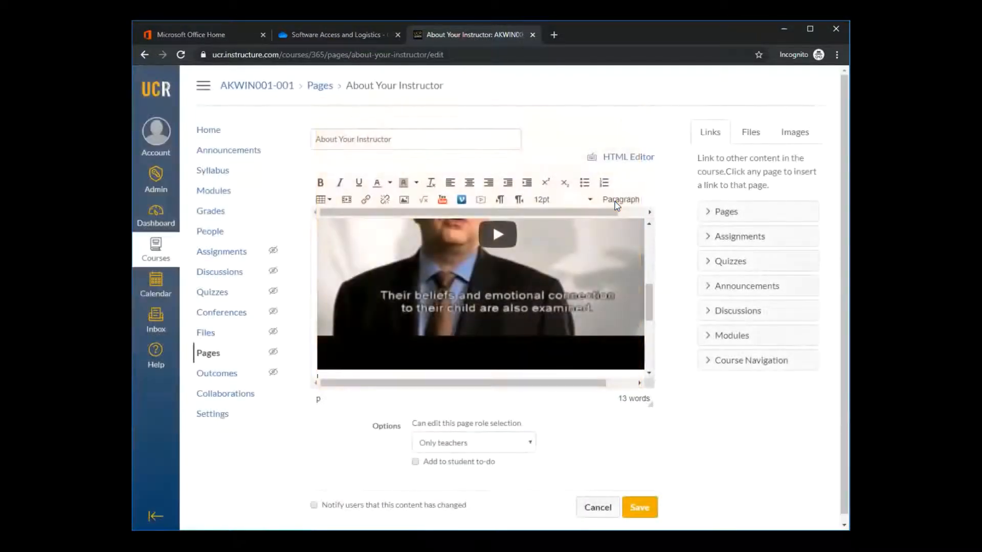
click(637, 513)
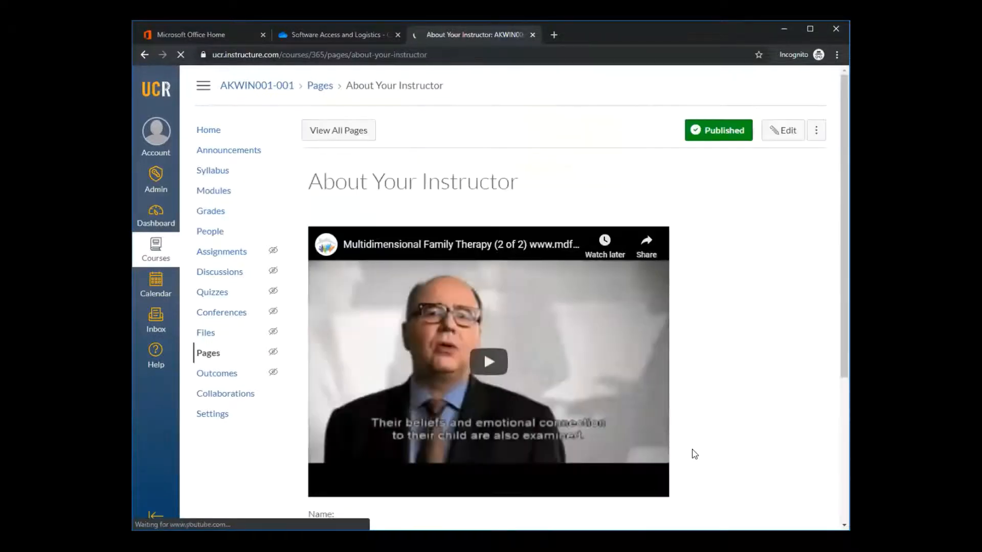
scroll(725, 387, down, 4)
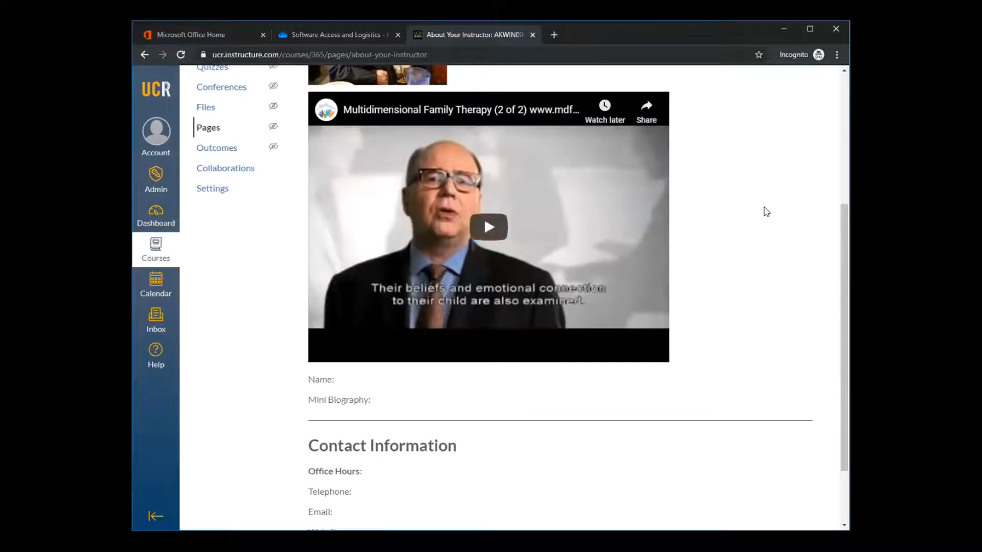
scroll(777, 212, up, 3)
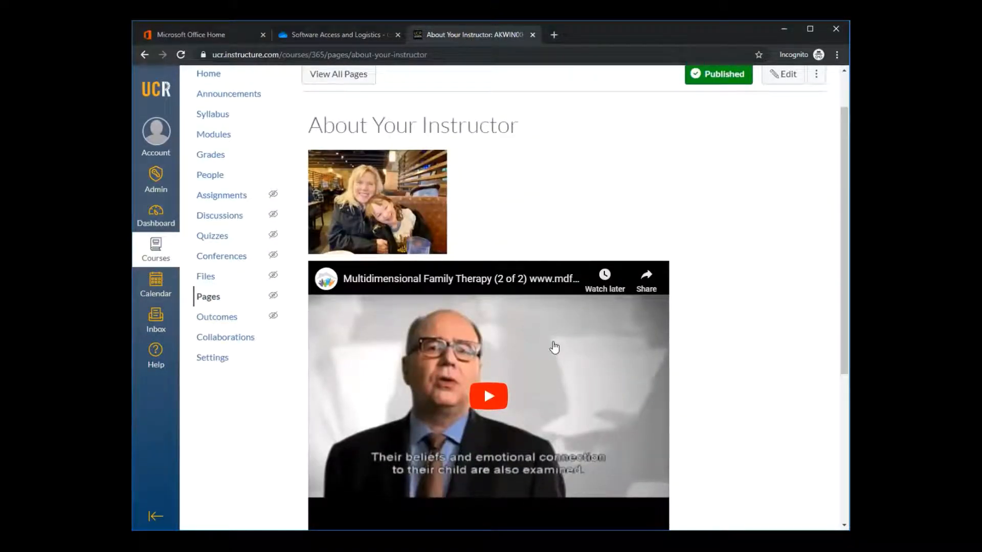
scroll(740, 326, down, 3)
scroll(740, 325, up, 4)
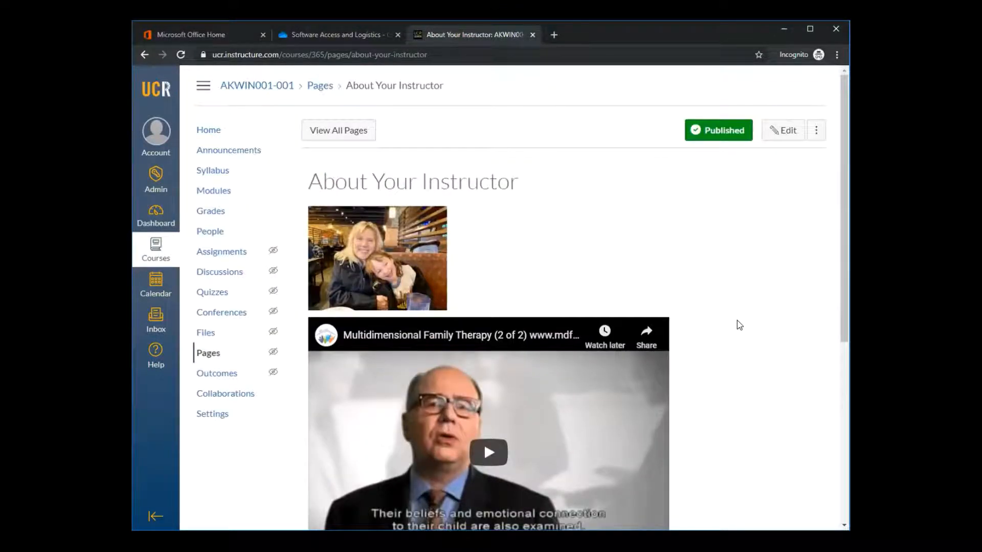
Reopen the page for editing and add the text "link" on its own line between the video and the Name field
click(783, 131)
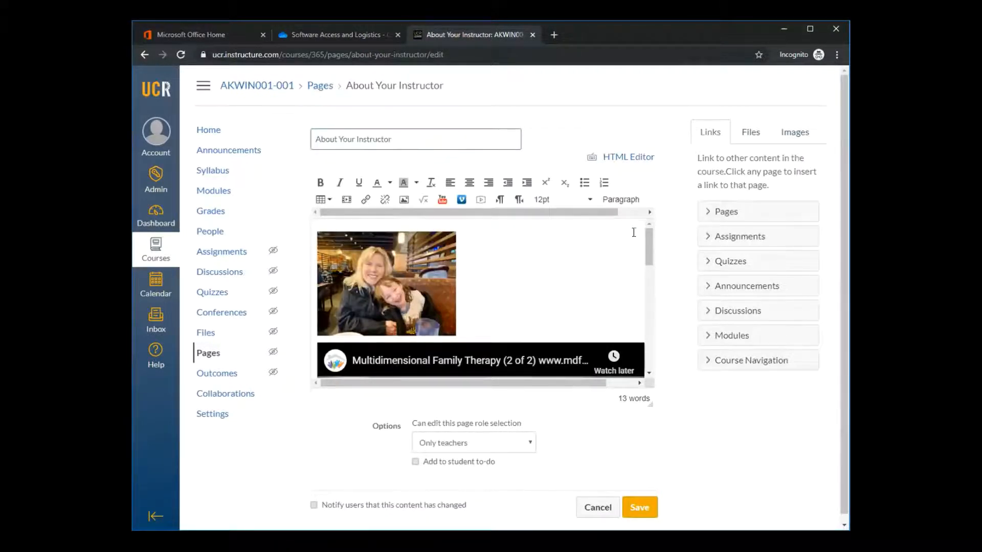
drag(648, 238, 644, 318)
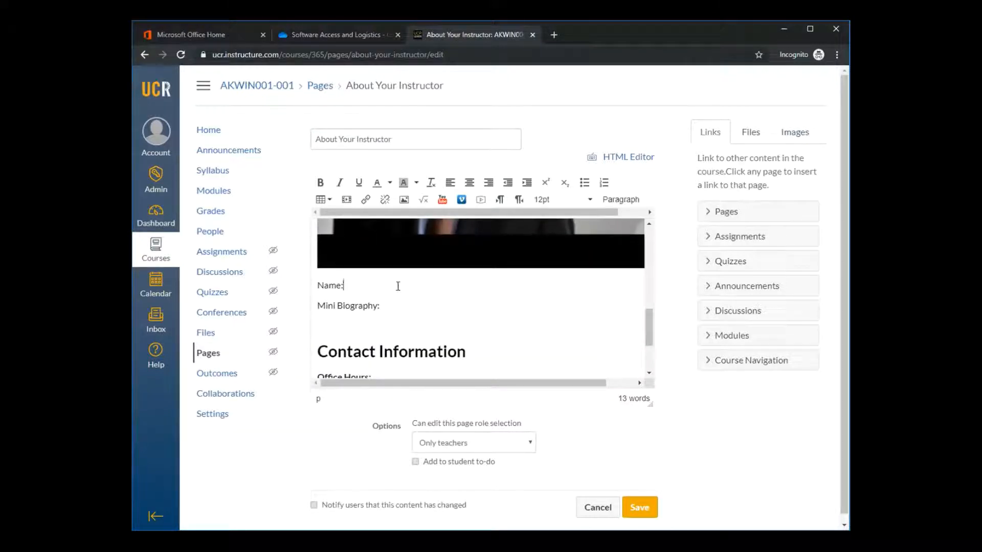
key(Return)
key(Return)
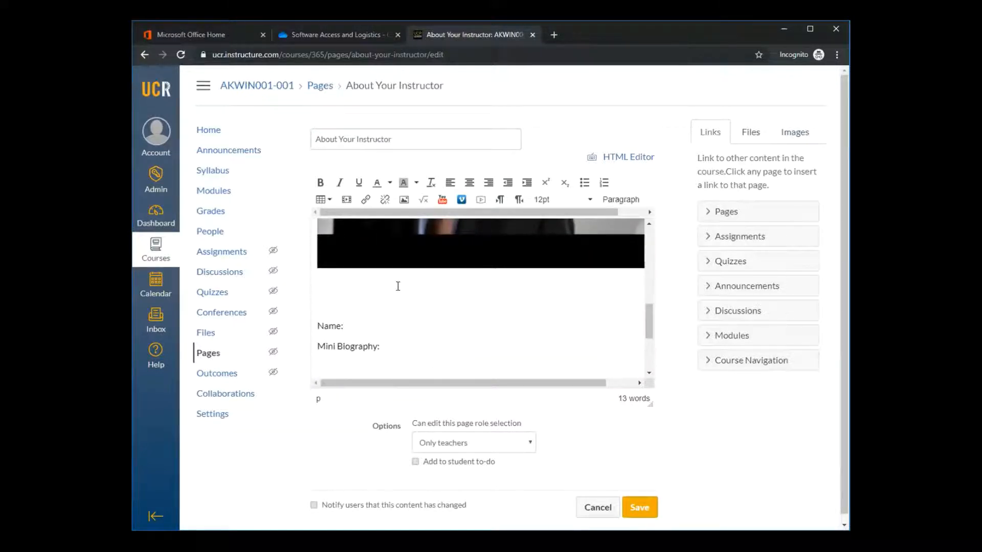
text(link)
View the website link options for the word "link" and close them without inserting a URL
double_click(323, 306)
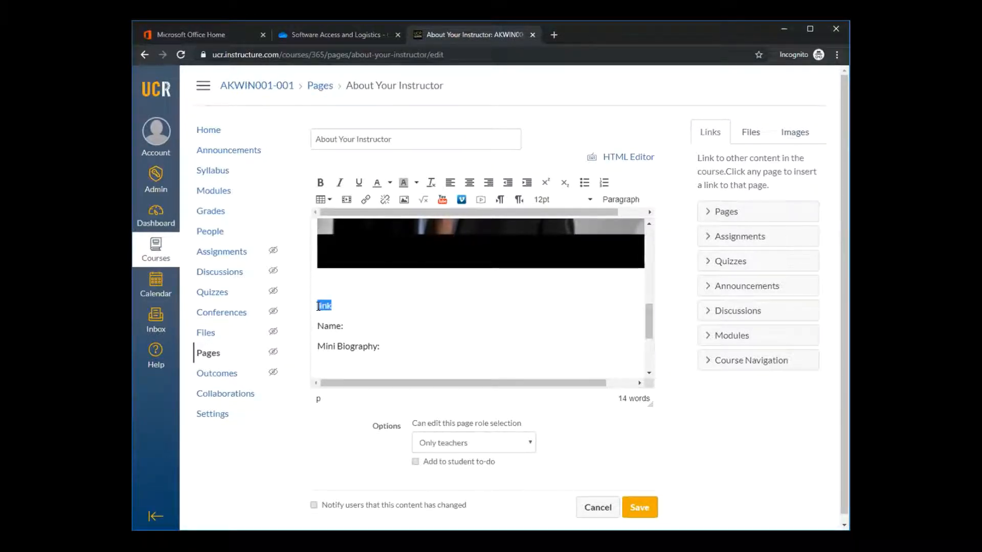
click(365, 199)
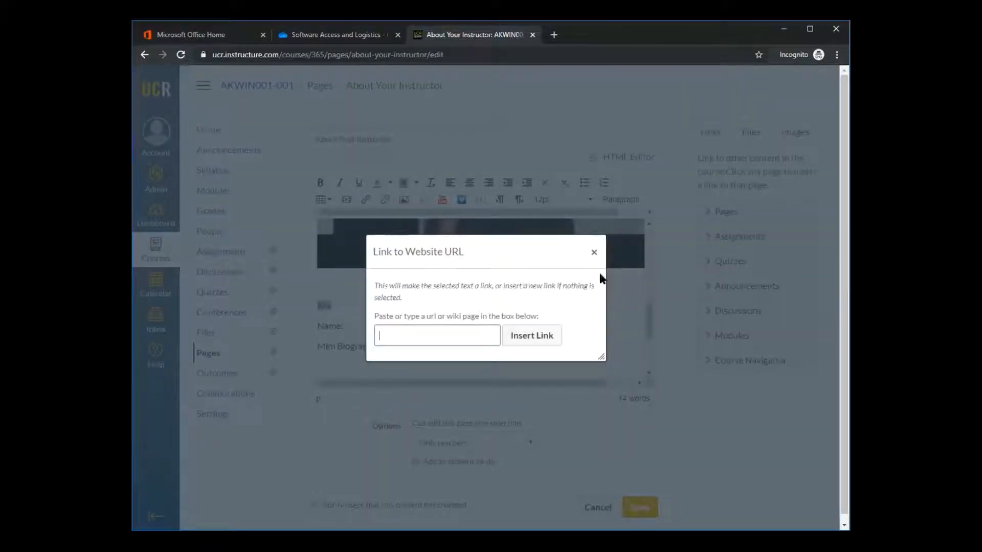
click(594, 252)
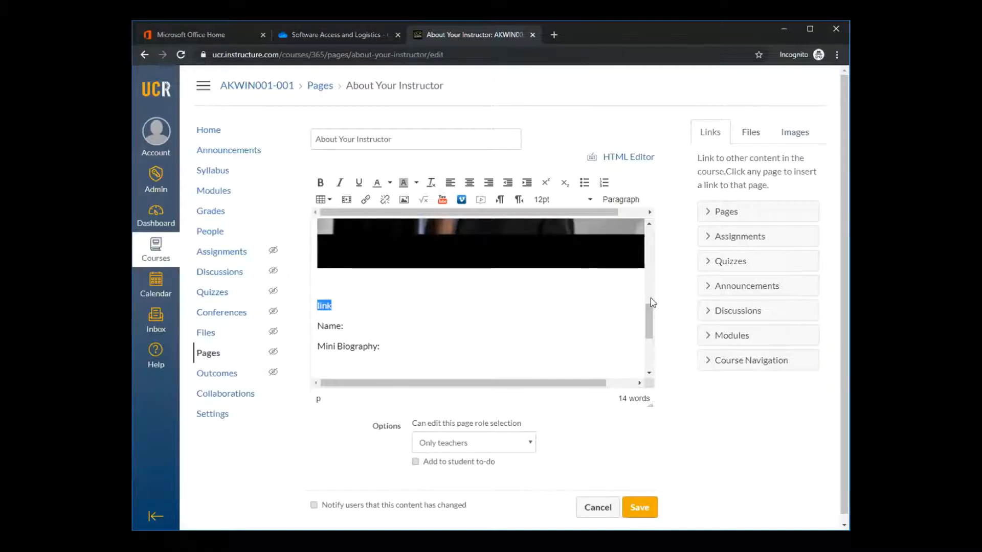
Examine the photo, embedded video and text fields in the page editor
drag(650, 330, 649, 329)
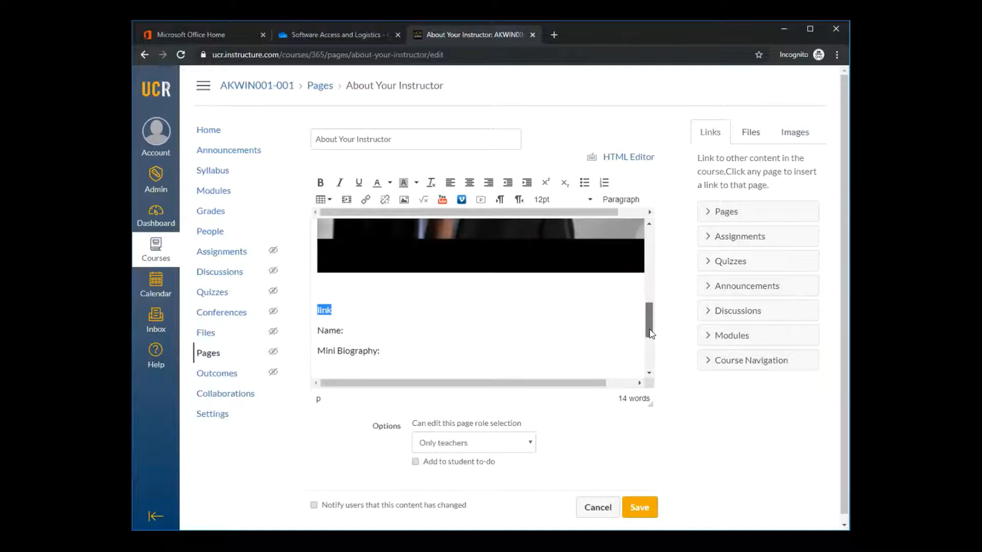
drag(650, 330, 644, 266)
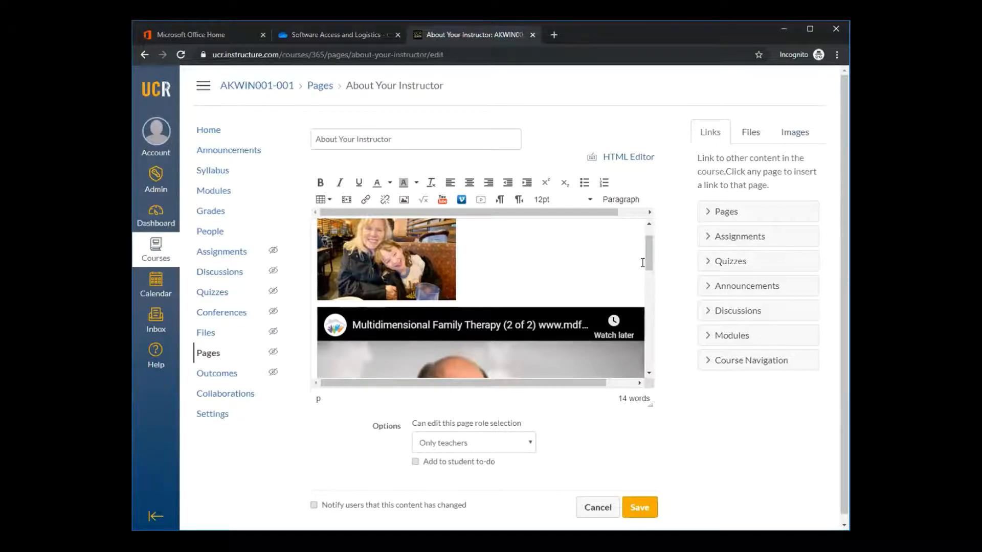
drag(649, 252, 650, 231)
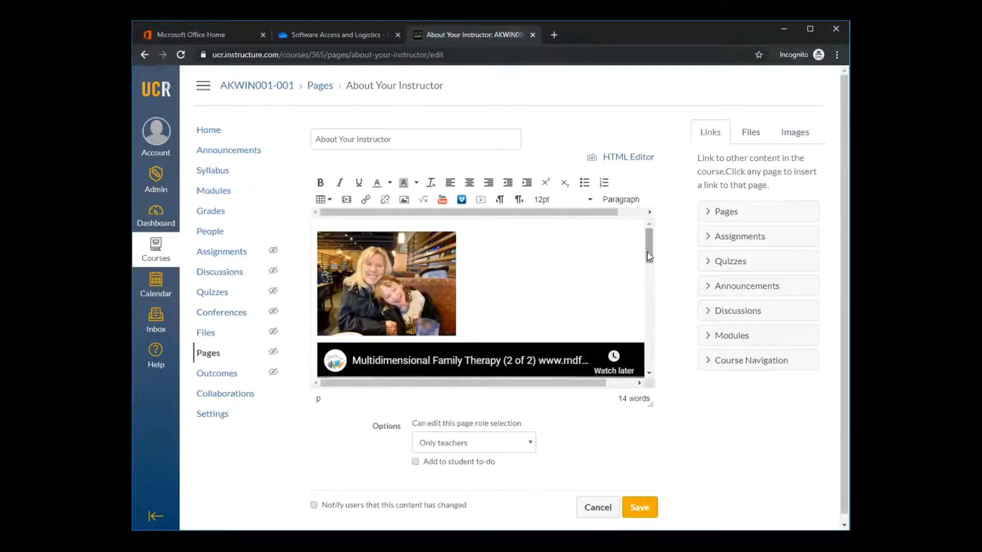
mouse_move(647, 261)
mouse_down()
mouse_move(647, 307)
mouse_move(646, 249)
mouse_up()
mouse_move(646, 246)
mouse_down()
mouse_move(646, 258)
mouse_move(644, 226)
mouse_up()
drag(648, 246, 646, 252)
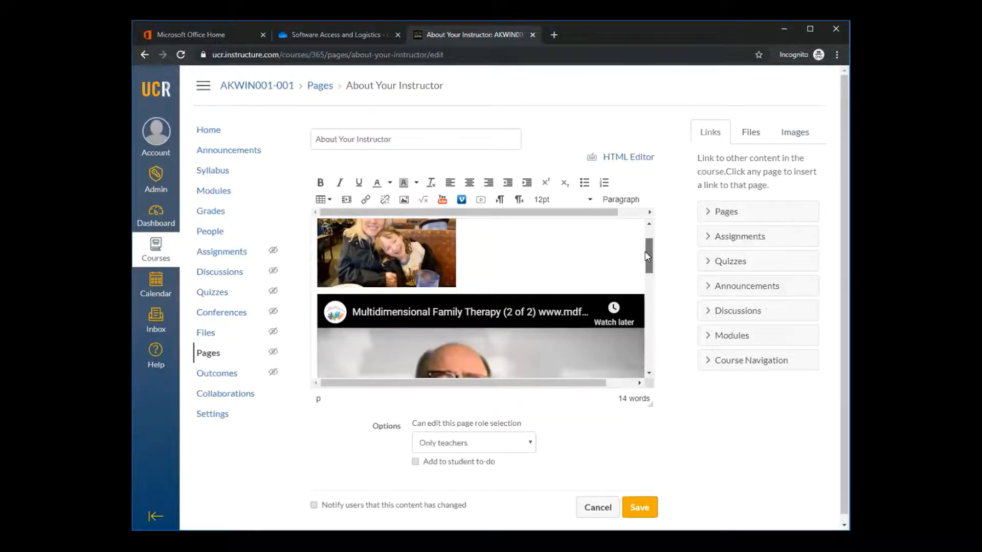
drag(645, 251, 646, 238)
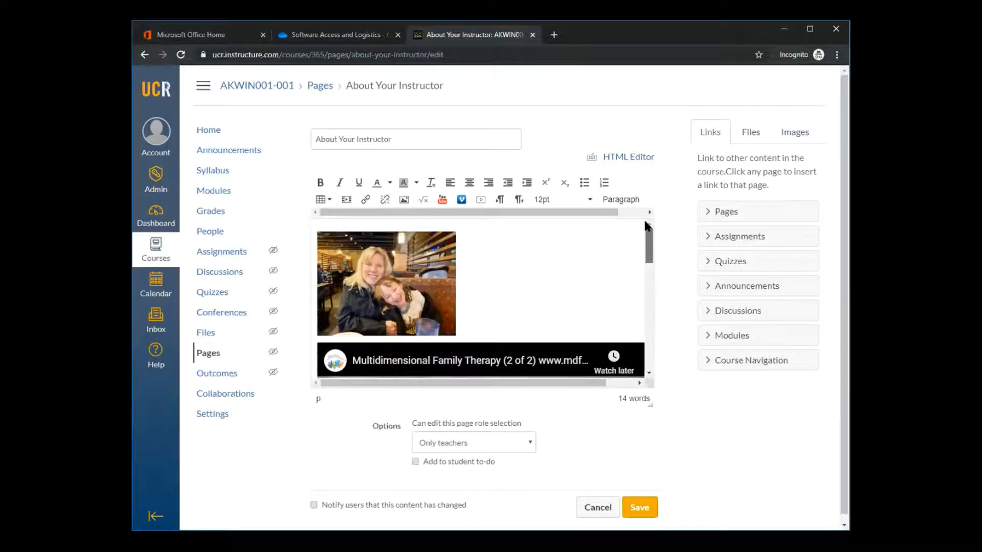
drag(646, 233, 646, 333)
Save the About Your Instructor page with the added text line and look over its layout
click(639, 508)
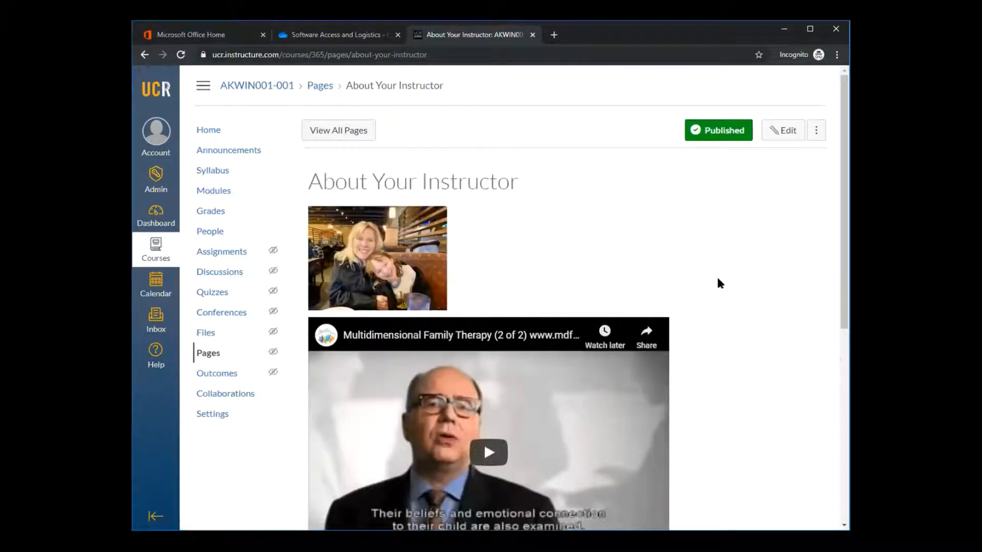
scroll(717, 279, down, 5)
scroll(718, 281, up, 2)
scroll(720, 282, up, 3)
Play the embedded YouTube video on the saved page briefly and pause it
click(492, 458)
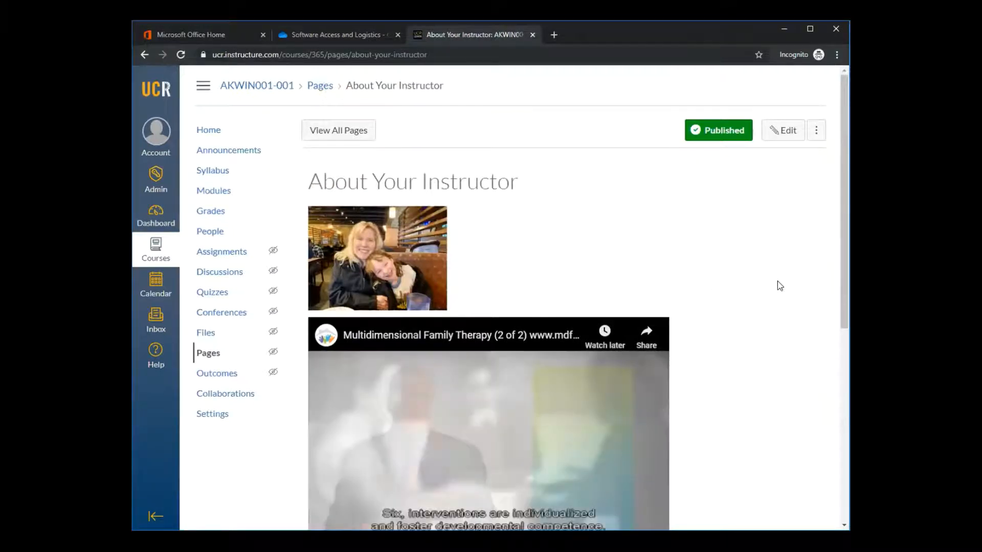
scroll(816, 287, down, 2)
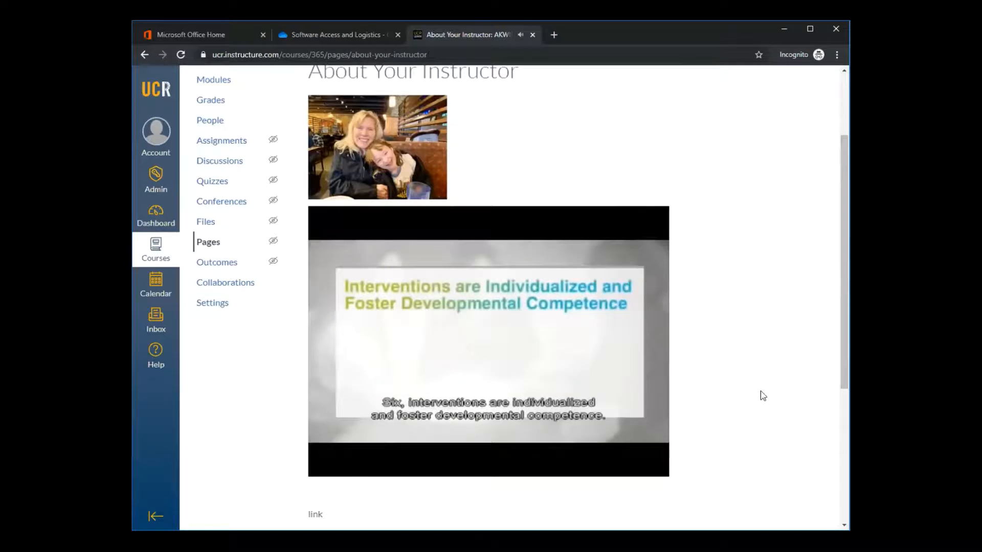
scroll(763, 396, up, 1)
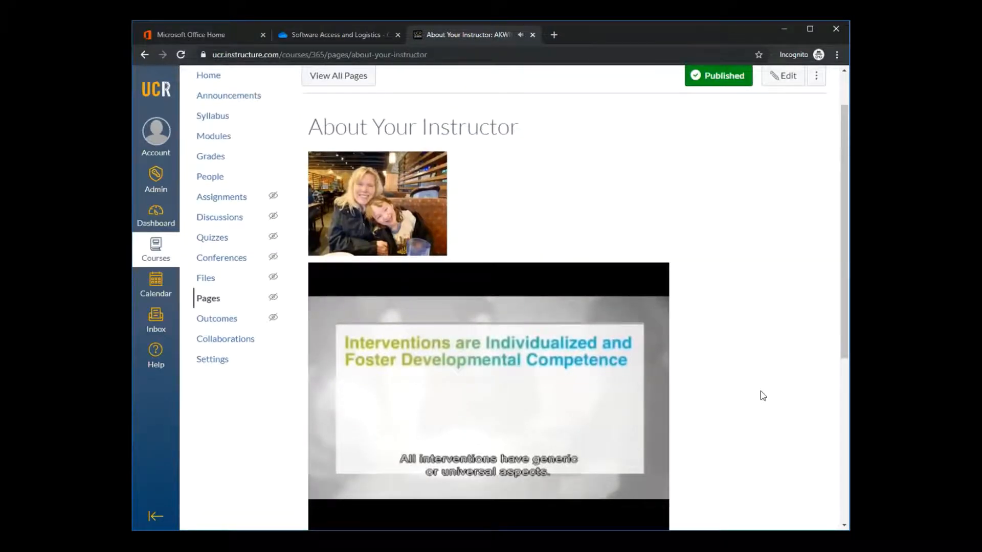
scroll(763, 396, down, 1)
scroll(763, 396, down, 3)
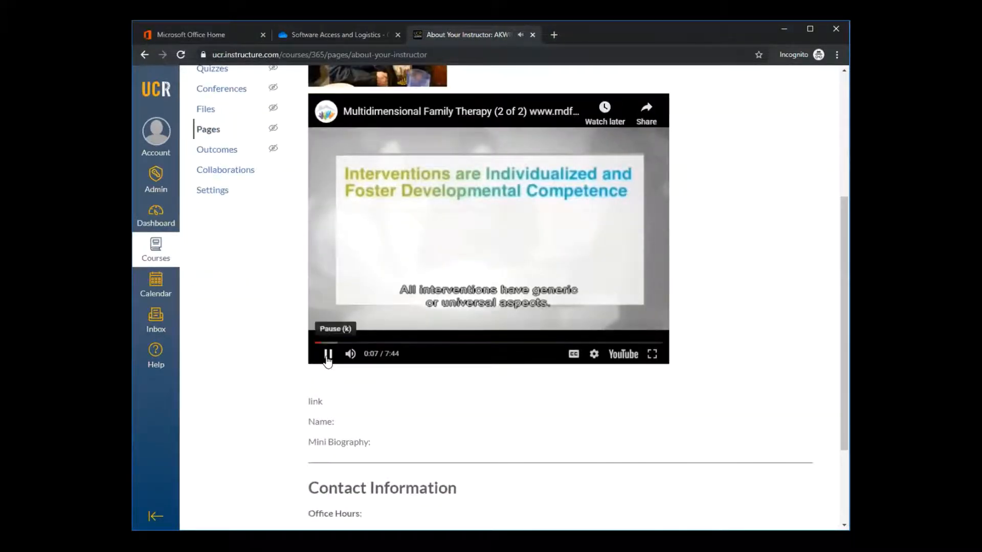
click(328, 354)
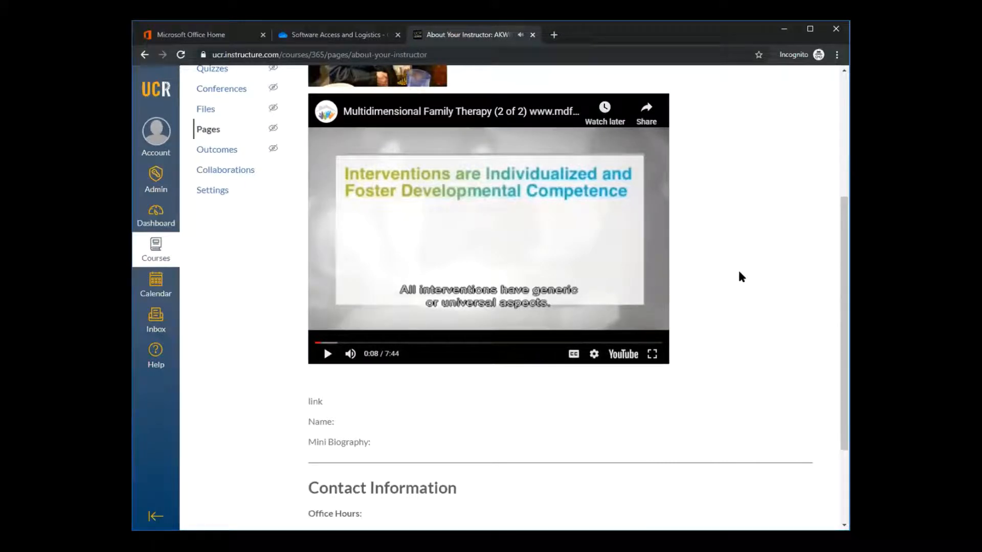
Toggle the embedded video's closed captions twice and look back over the instructor page
click(575, 358)
click(575, 359)
scroll(769, 200, up, 3)
scroll(770, 200, up, 1)
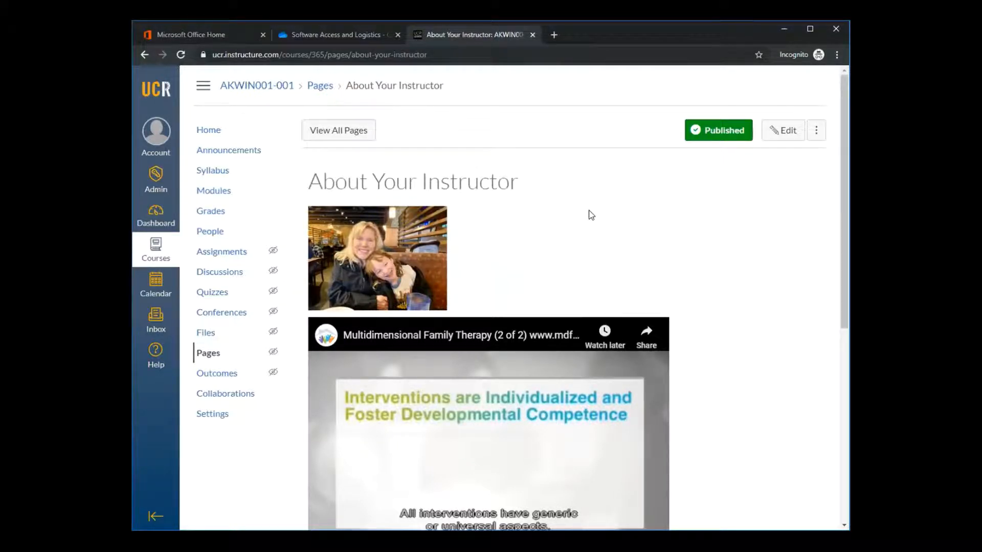
scroll(591, 215, down, 1)
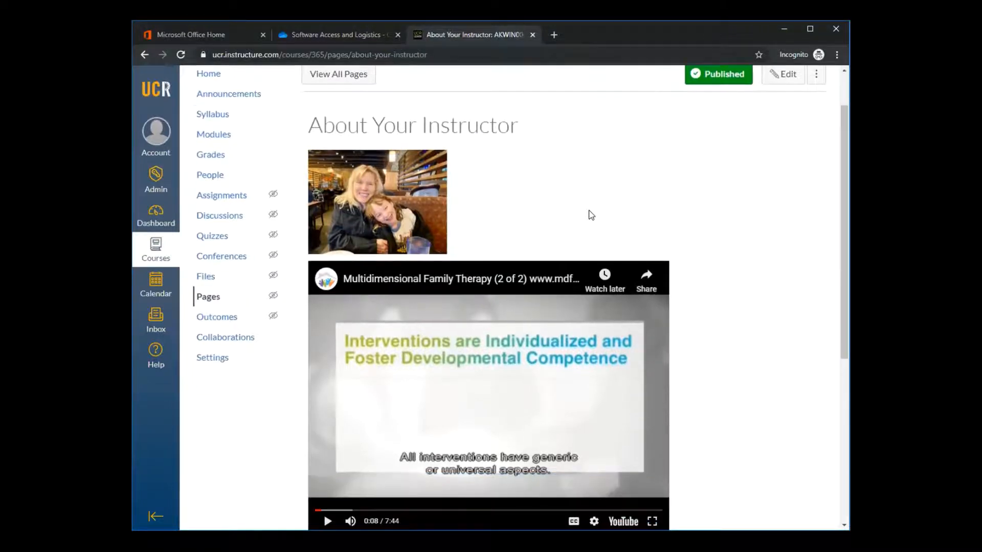
scroll(591, 215, up, 1)
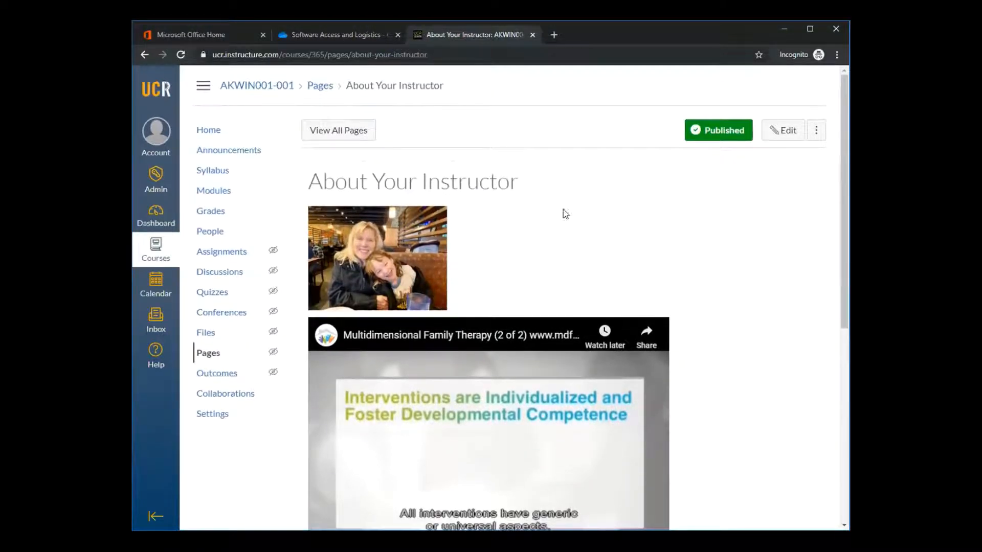
Return to the course home page and open the Course Syllabus page from its picture link
click(206, 132)
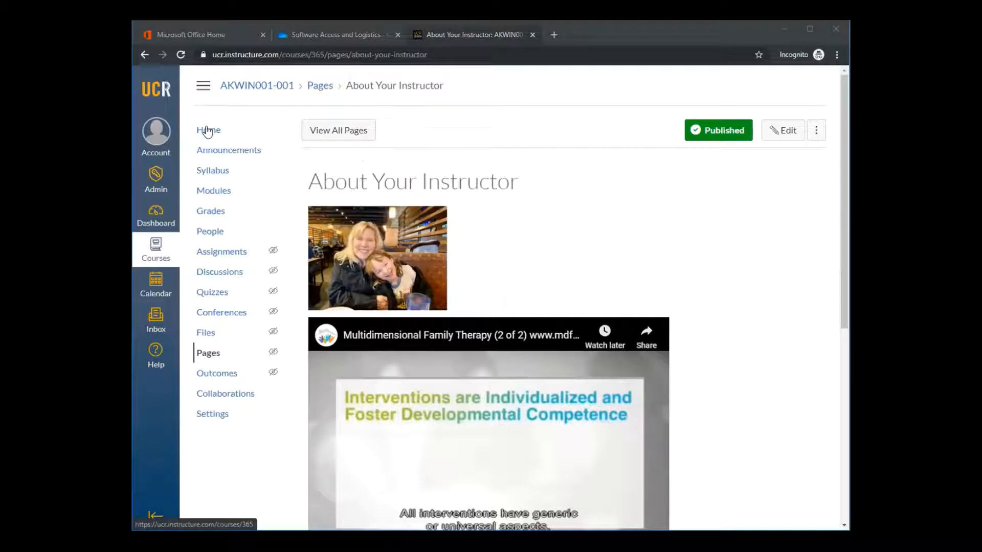
click(456, 36)
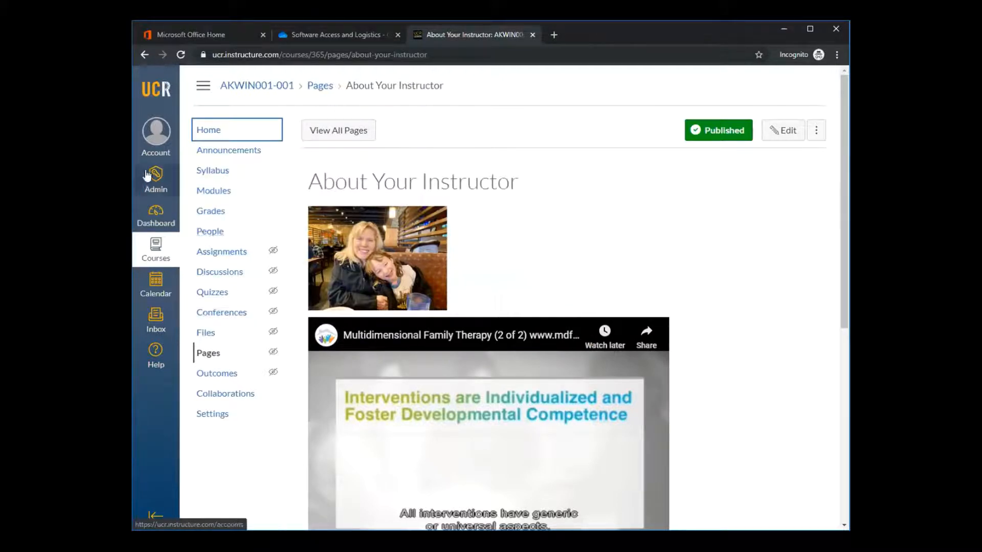
click(216, 132)
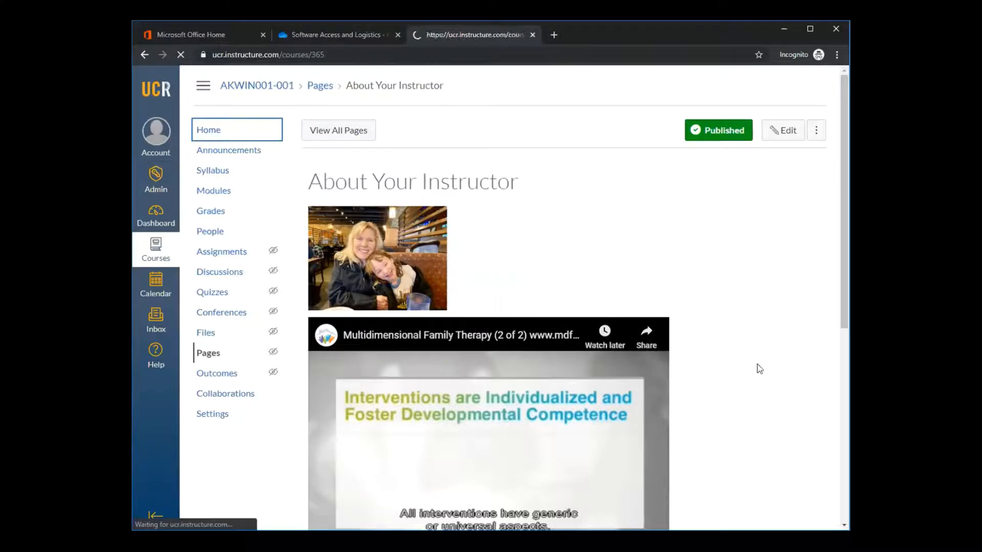
scroll(745, 357, down, 4)
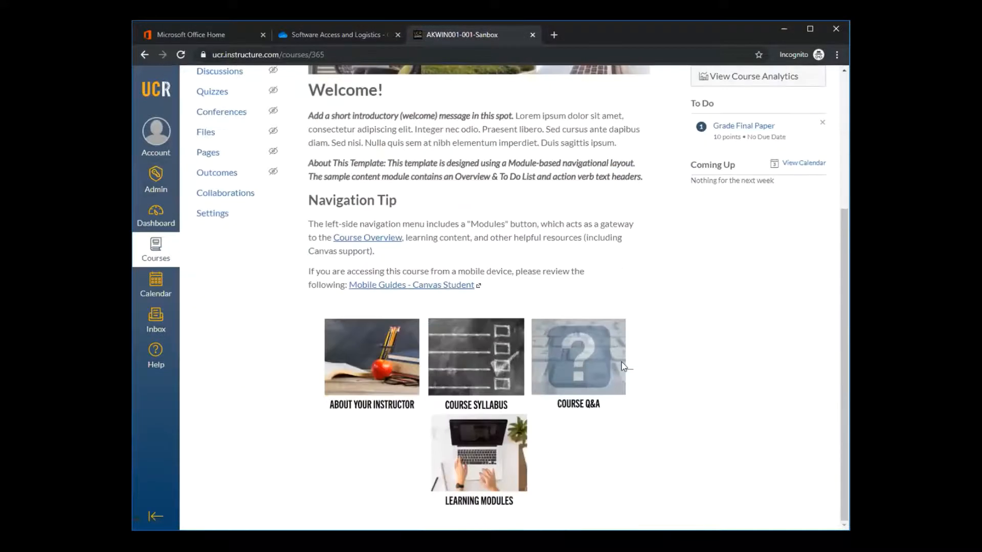
click(479, 357)
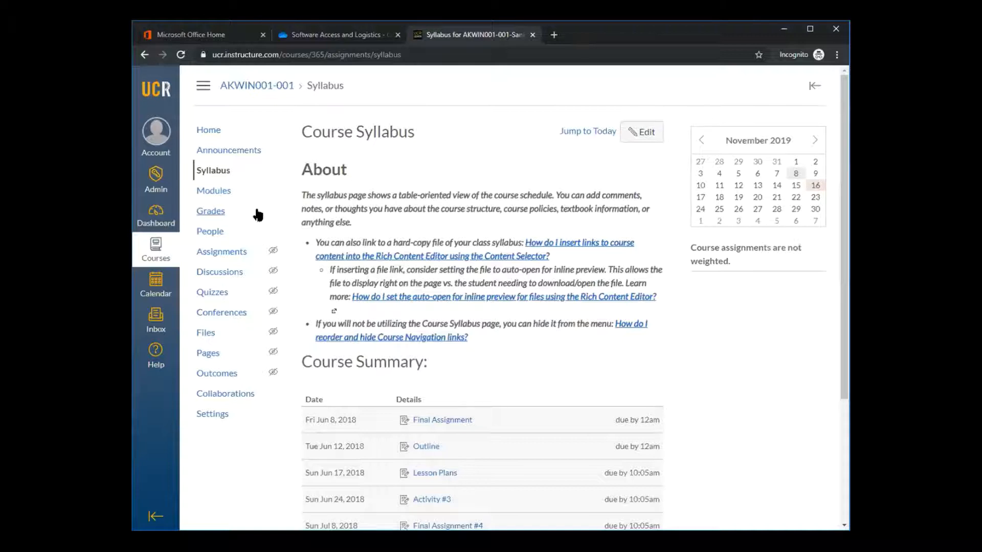
Go back to the home page and compare reaching the syllabus through its picture link and through the course navigation
click(204, 171)
click(207, 131)
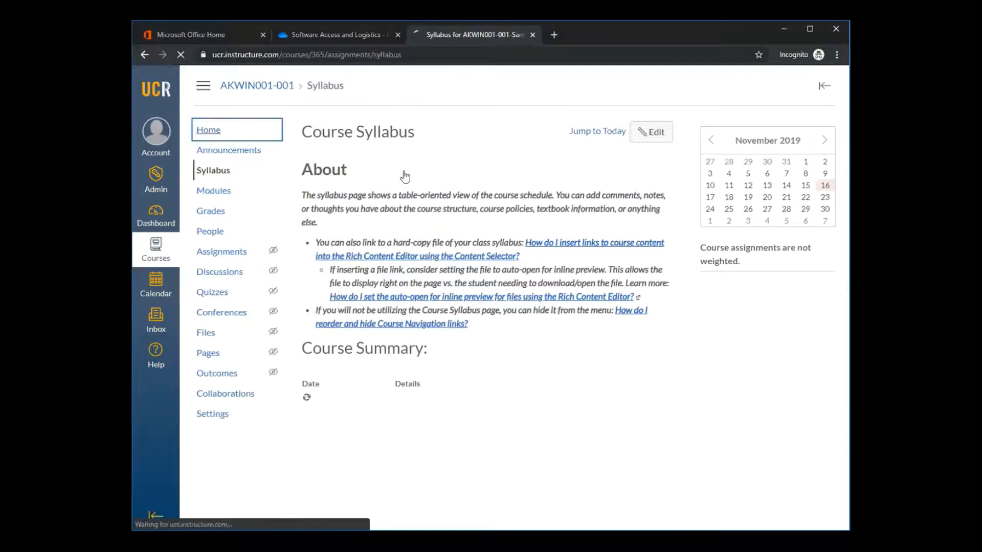
scroll(562, 238, down, 3)
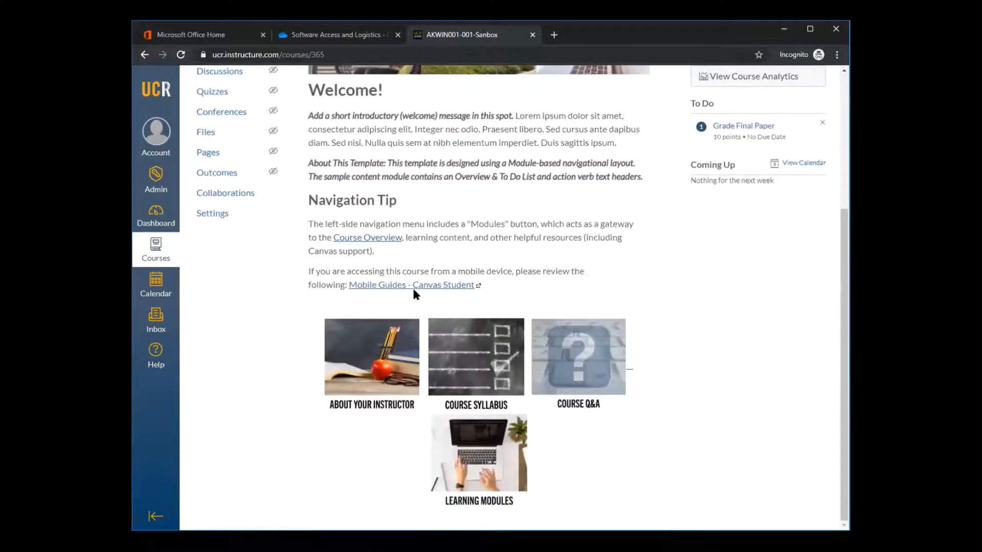
click(464, 367)
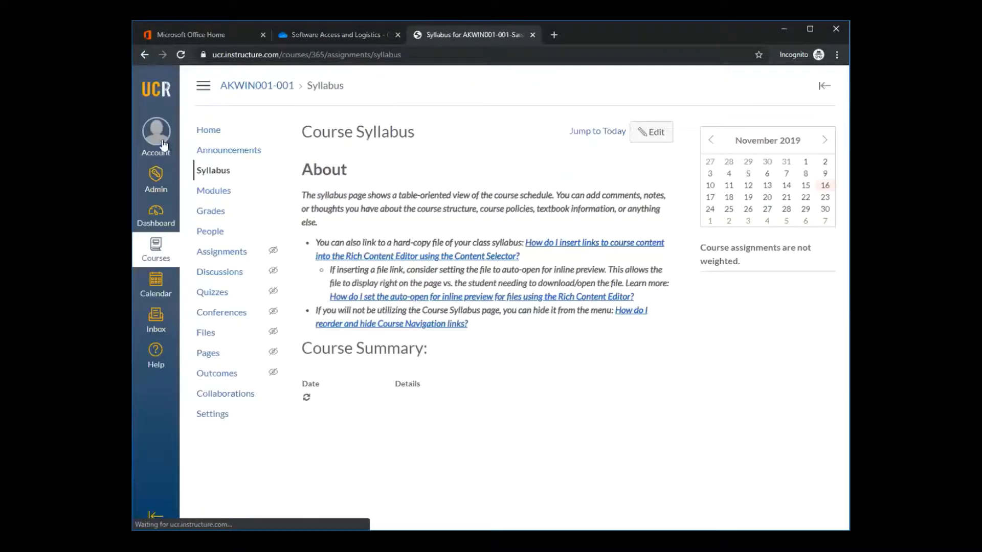
click(207, 172)
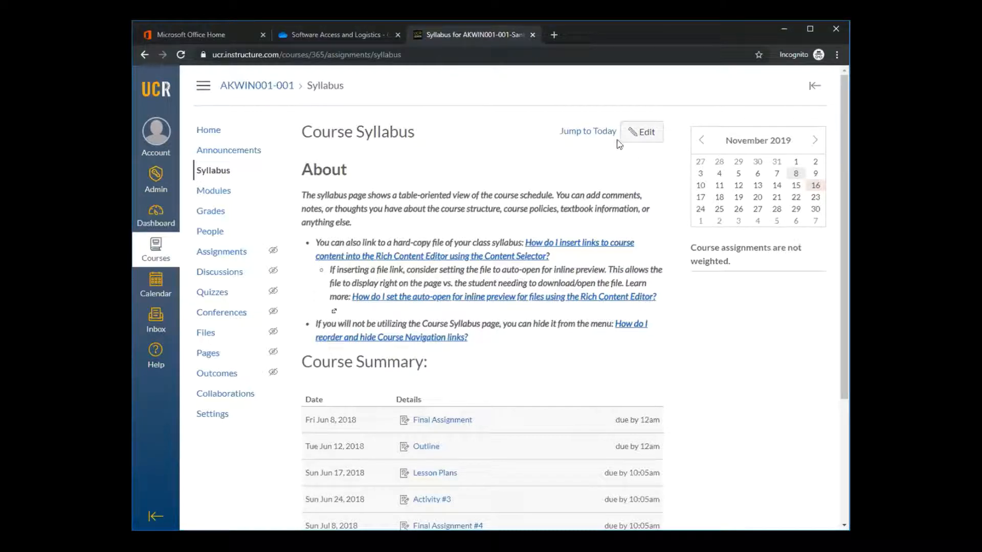
Replace all of the template text in the syllabus description with "Please click here for the Syllabus."
click(637, 134)
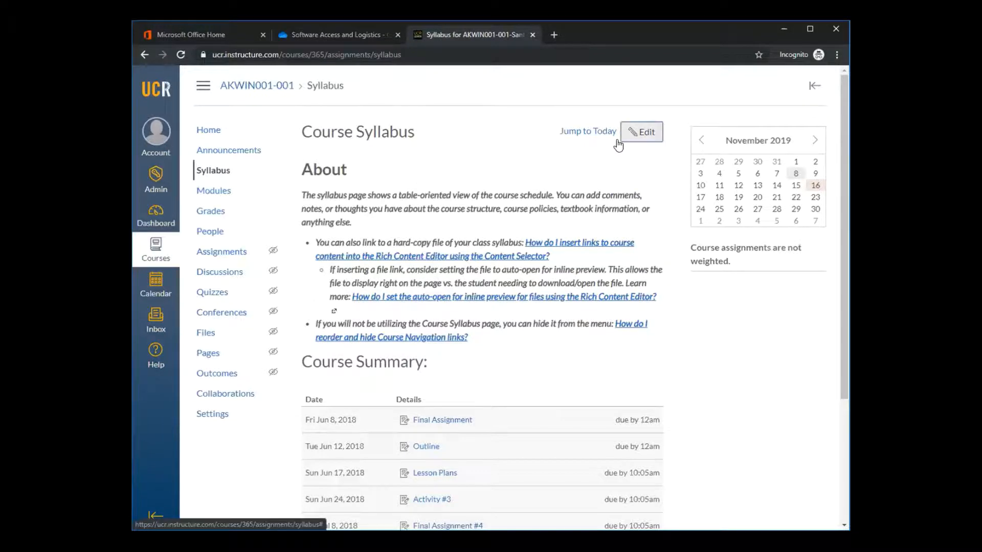
scroll(603, 327, down, 2)
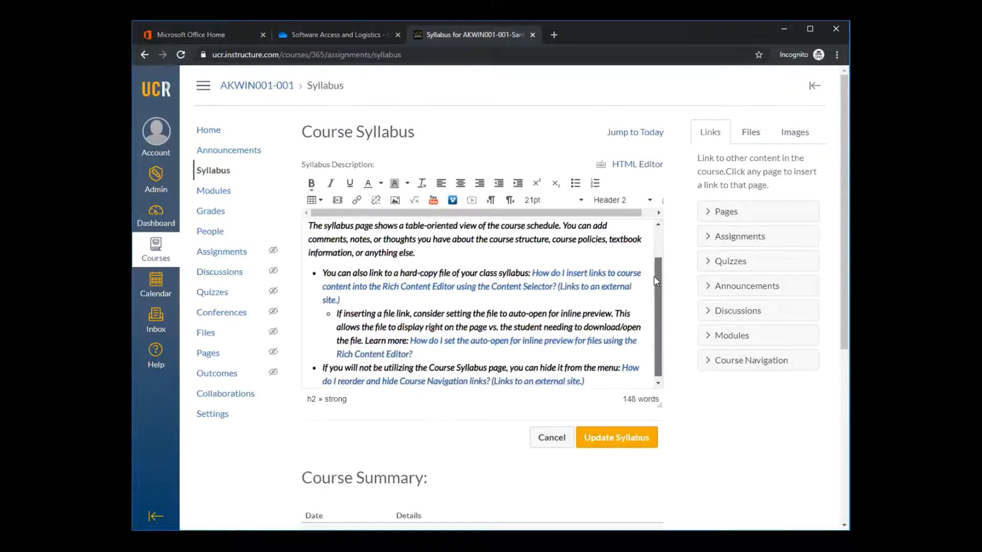
drag(606, 379, 295, 210)
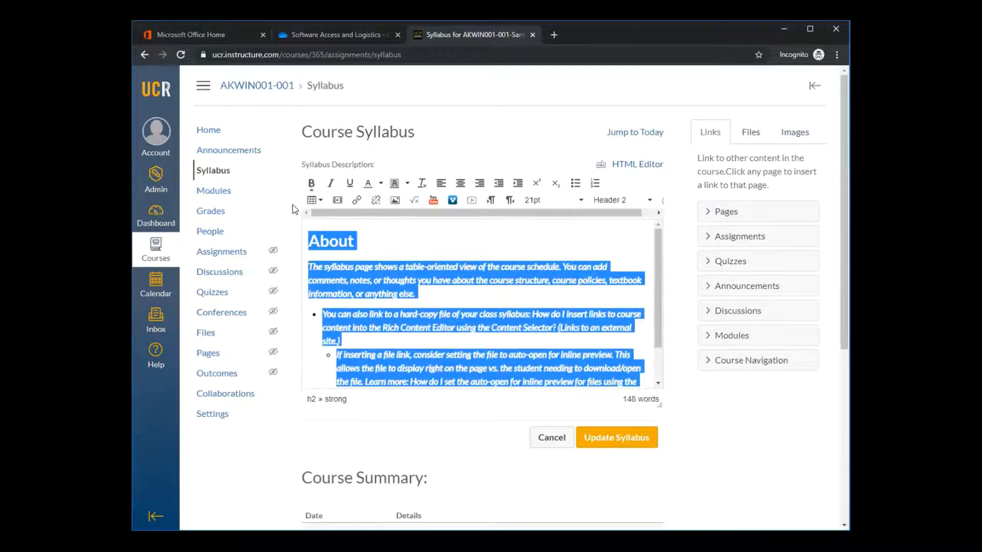
text(P)
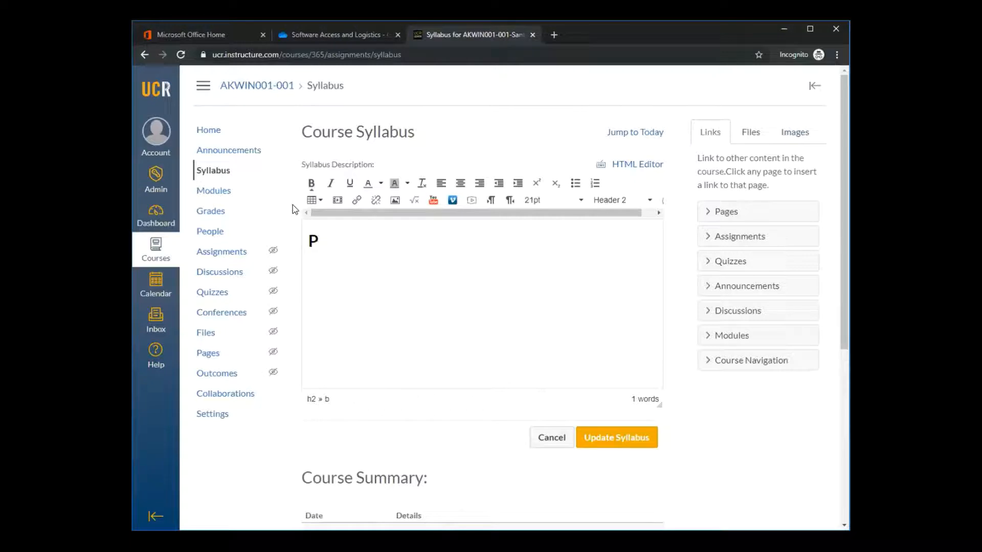
text(lease click)
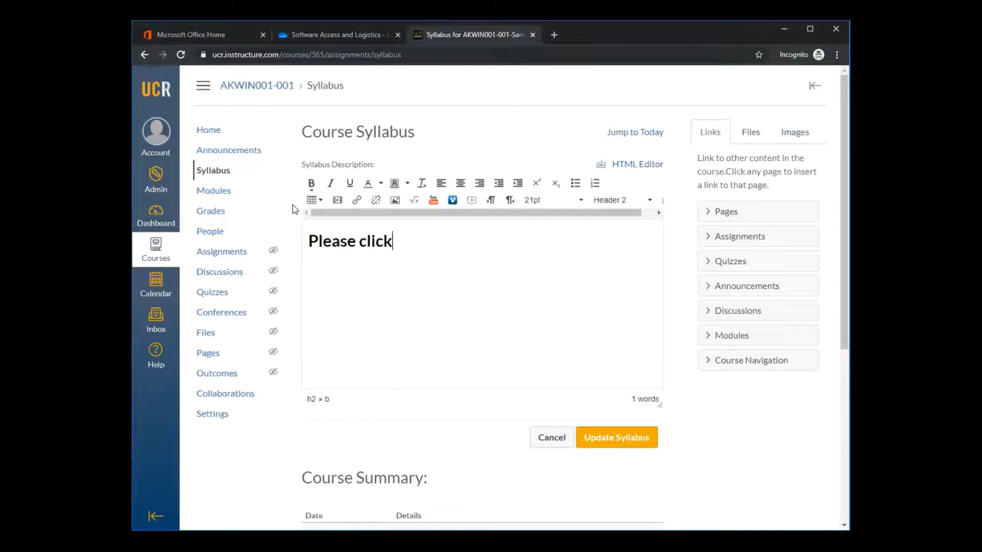
text( here for the S)
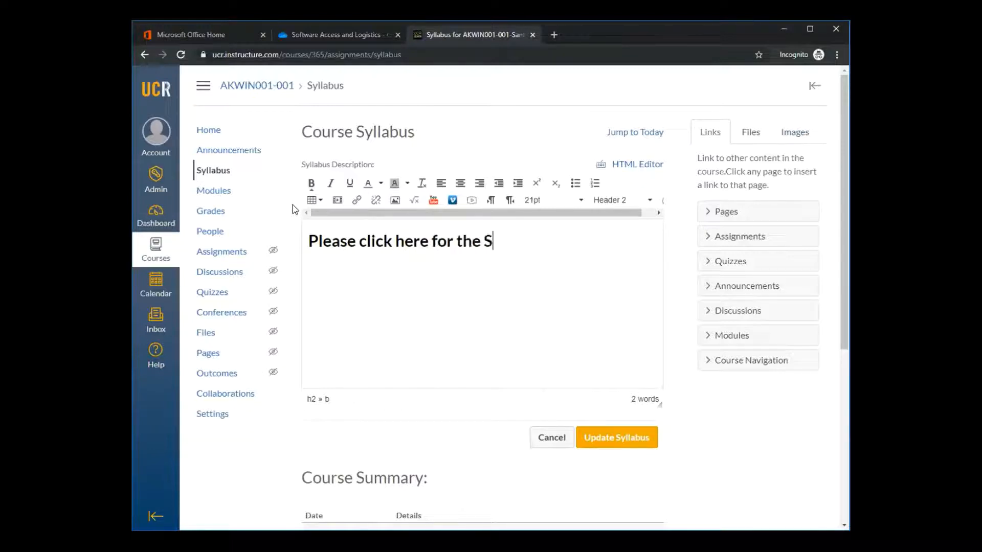
text(yllabus.)
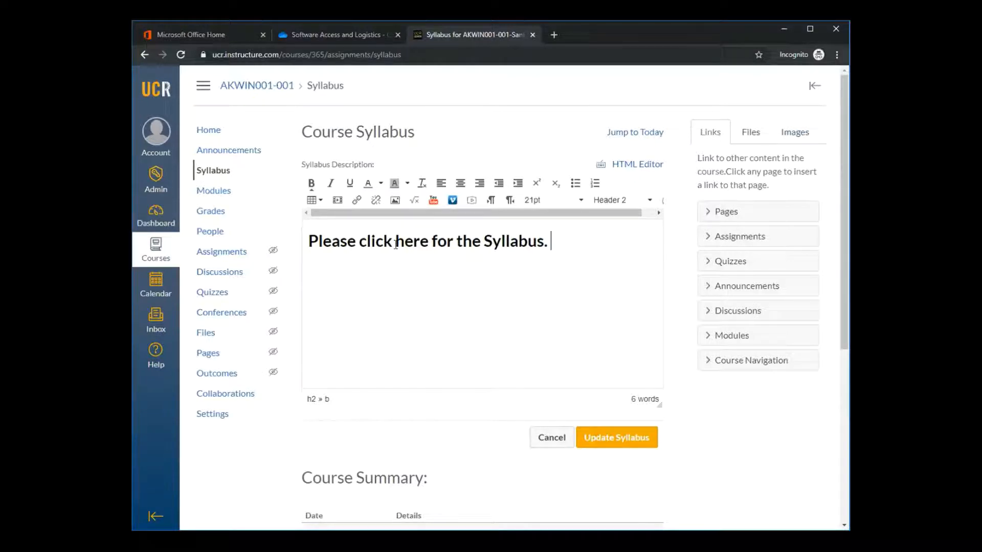
Link the whole syllabus sentence to a newly uploaded file, Syllabus Template CANVAS MOST UPDATED, stored in the course files folder
drag(432, 245, 404, 244)
drag(553, 240, 307, 244)
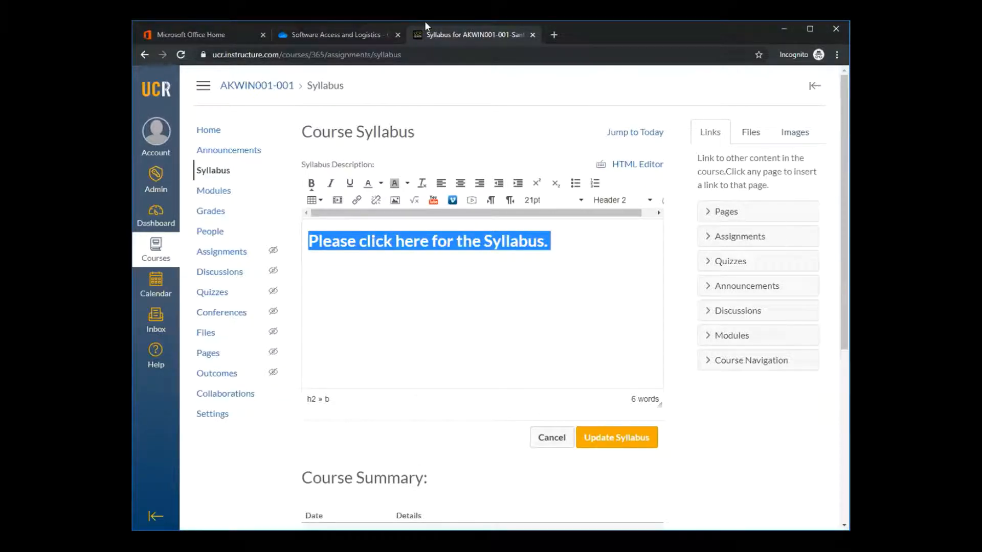
click(751, 132)
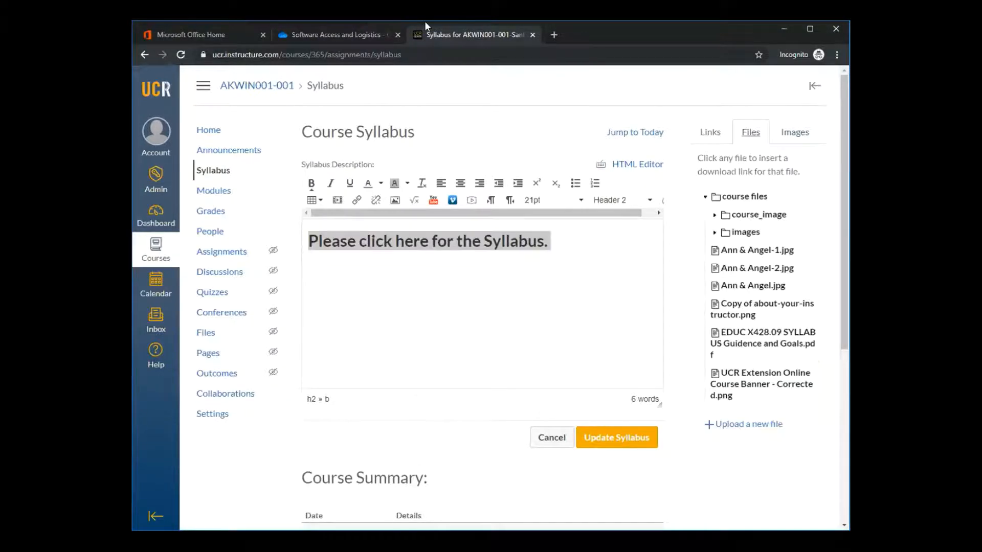
click(763, 429)
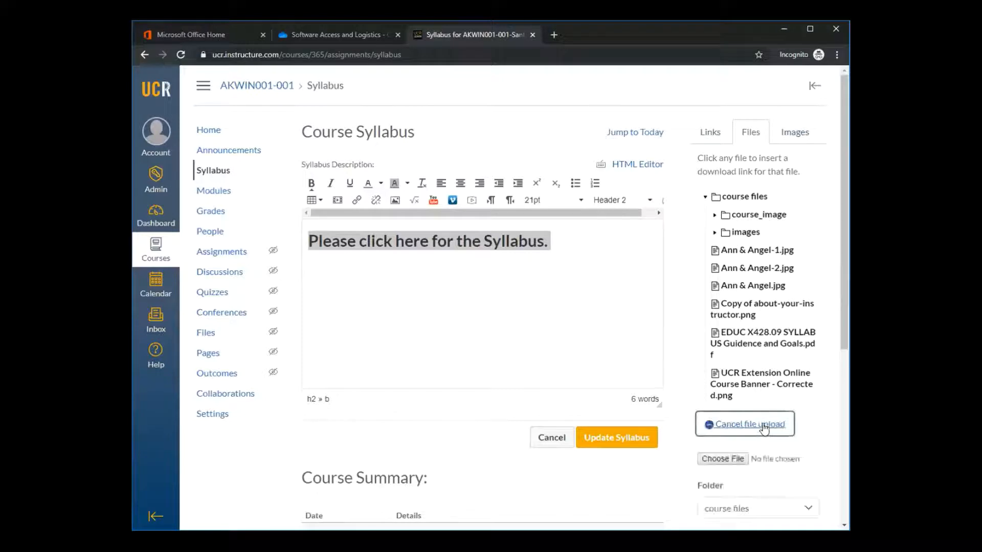
click(737, 457)
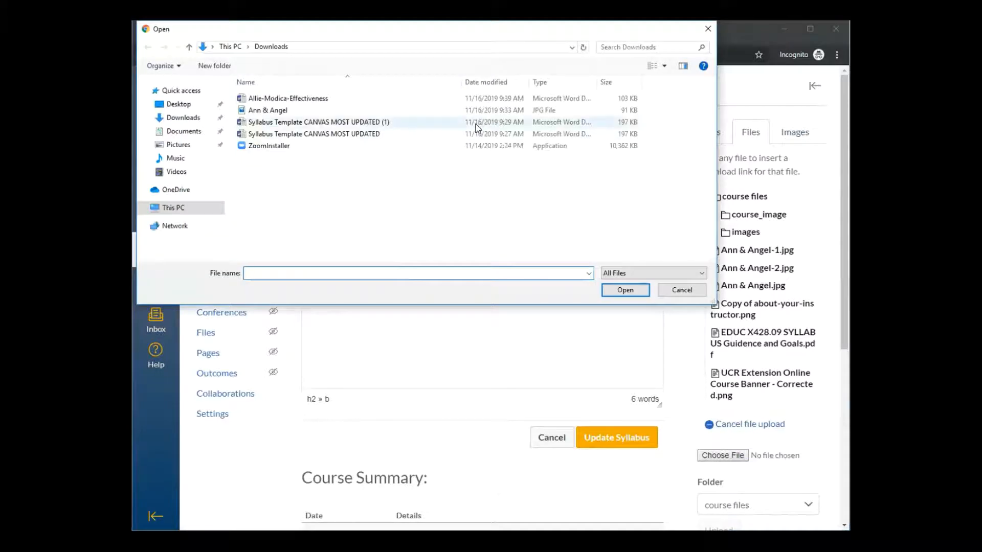
click(383, 135)
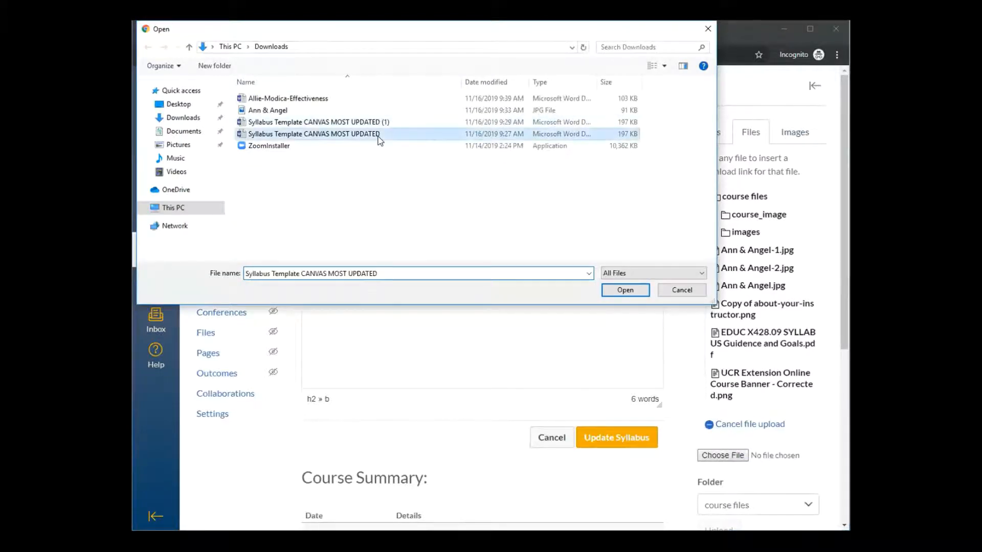
click(625, 290)
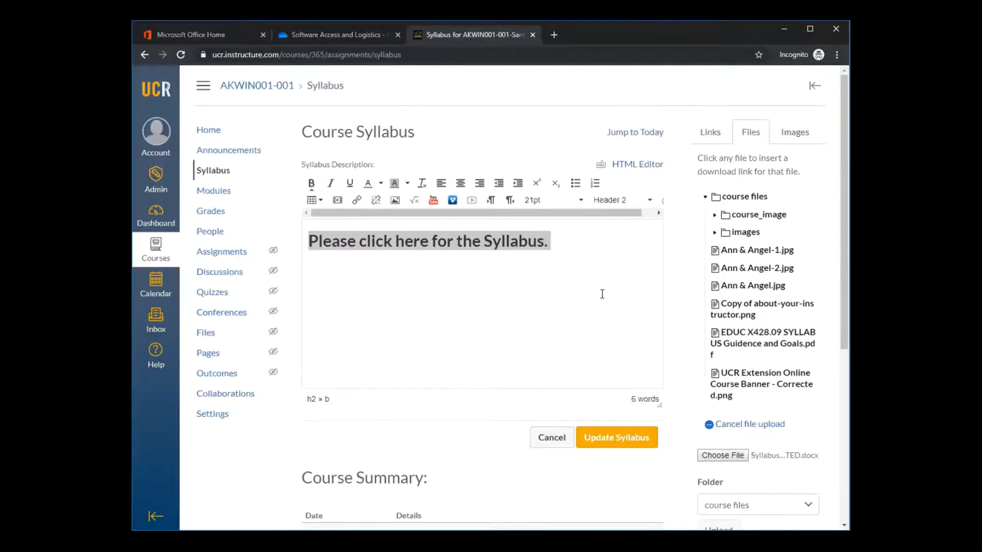
scroll(661, 336, down, 3)
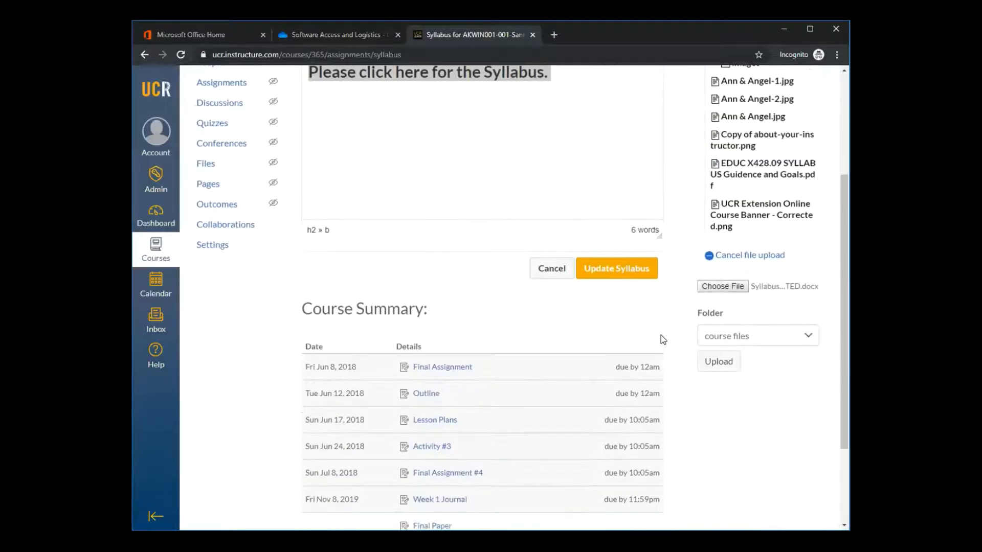
click(727, 367)
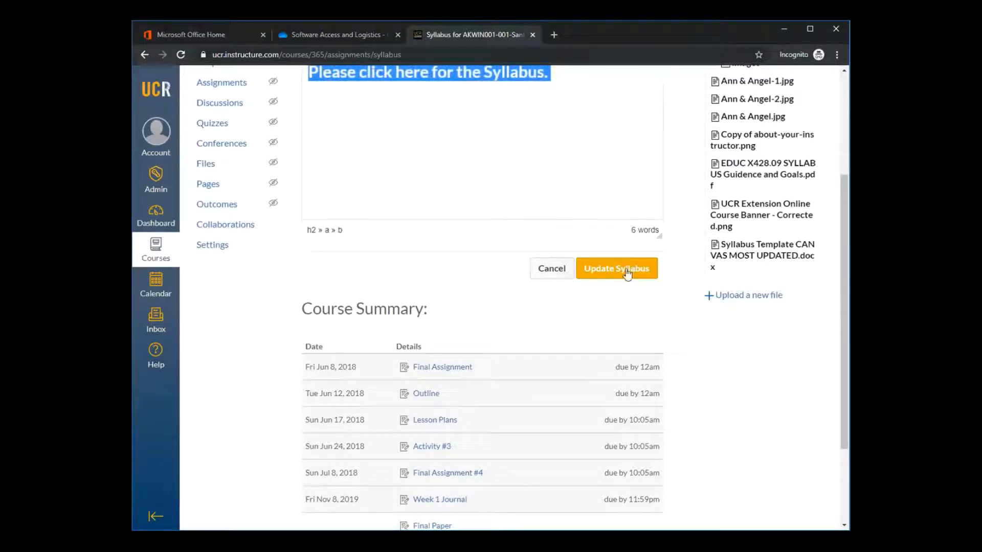
Check the linked sentence in the description and save the syllabus update
scroll(583, 118, down, 1)
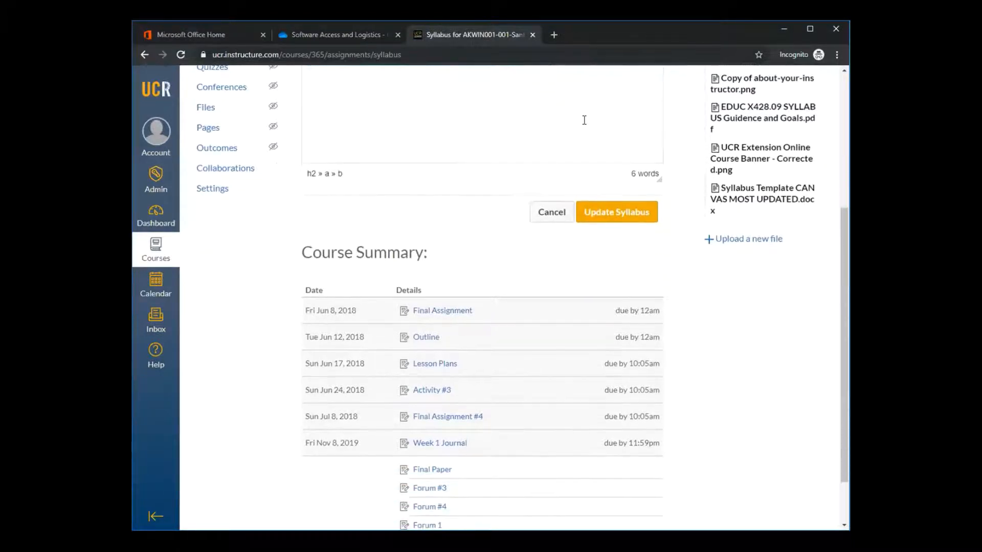
scroll(583, 118, up, 3)
scroll(585, 119, up, 2)
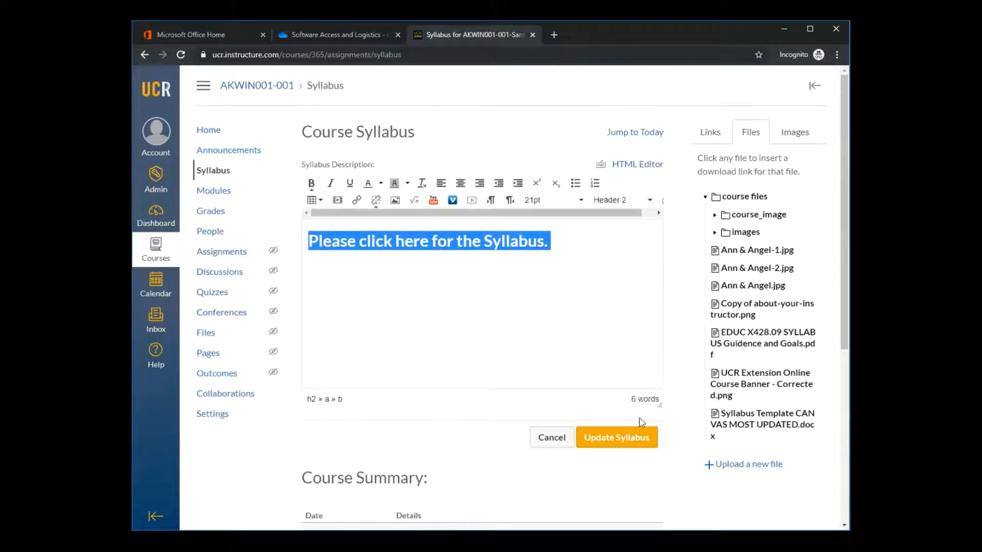
click(633, 444)
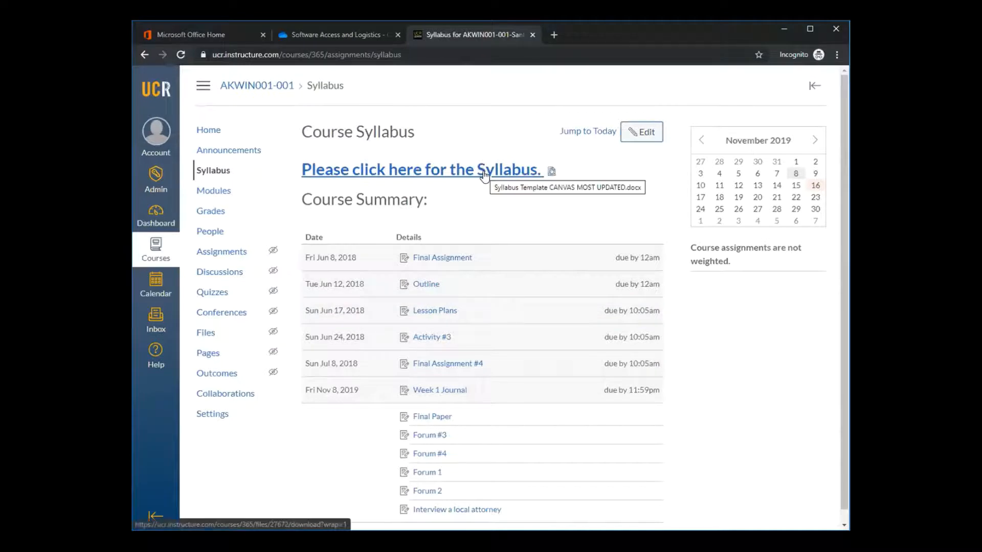
Test the syllabus link by downloading the file and previewing it inline, and return to the course home page
click(485, 174)
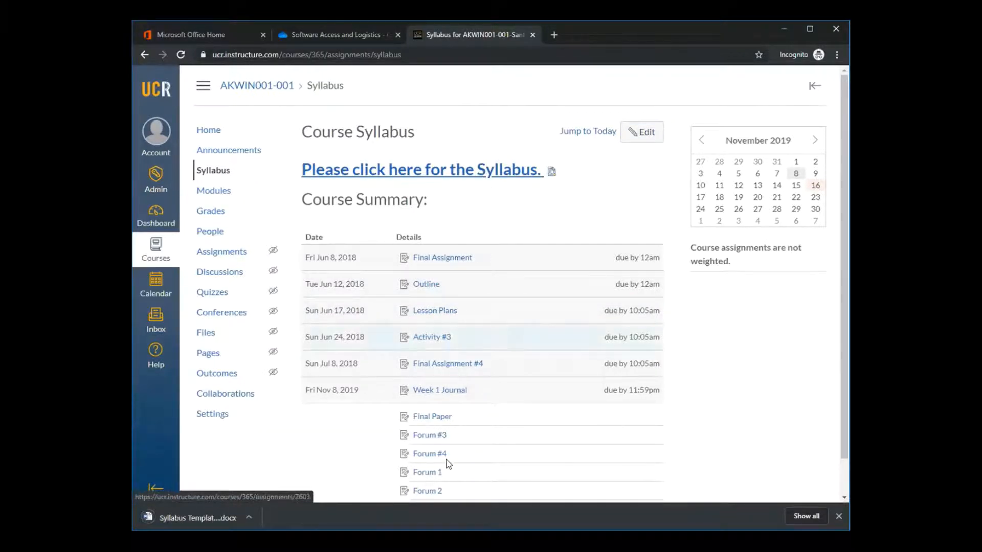
click(552, 173)
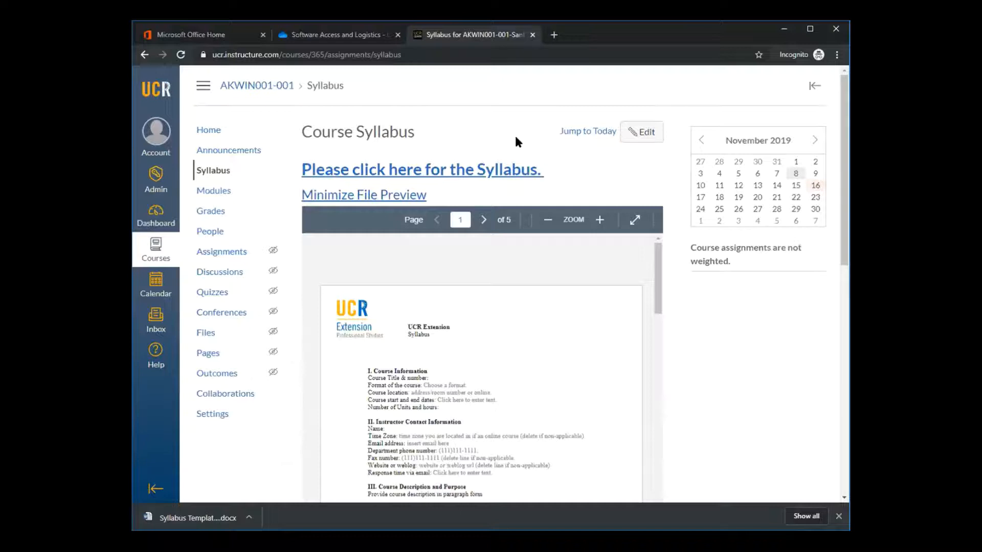
click(144, 55)
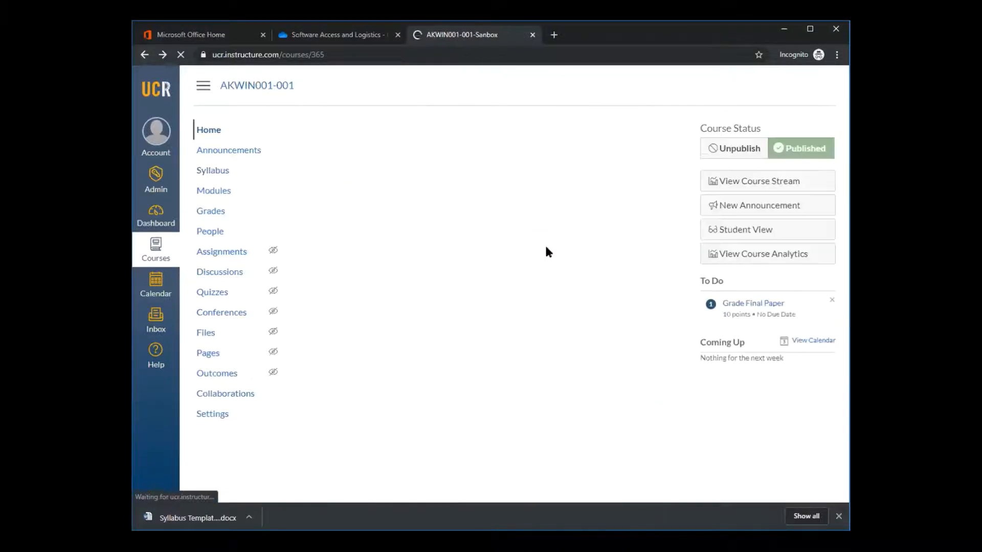
scroll(546, 250, down, 5)
scroll(719, 228, up, 4)
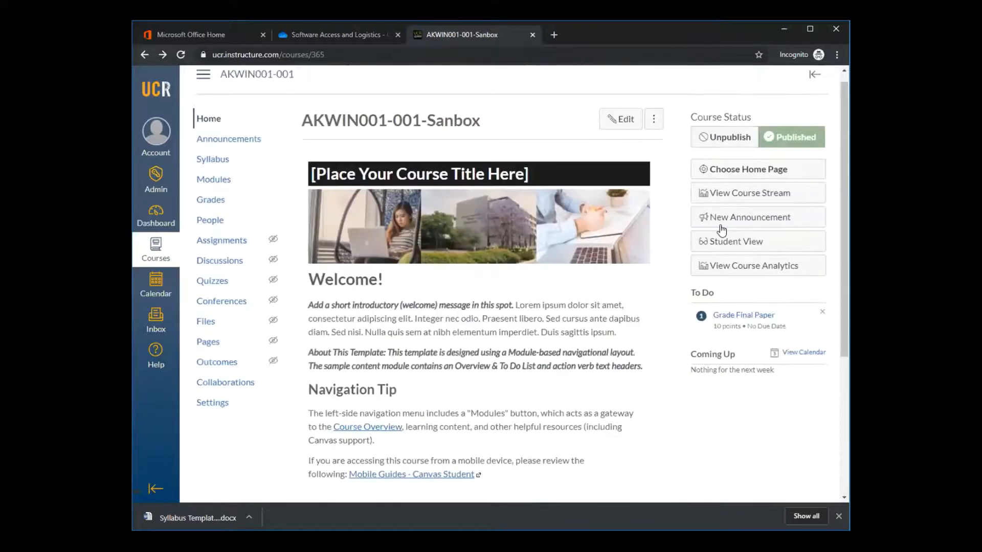
Look over the saved Course Syllabus page and its course summary, and open the course's modules
click(206, 173)
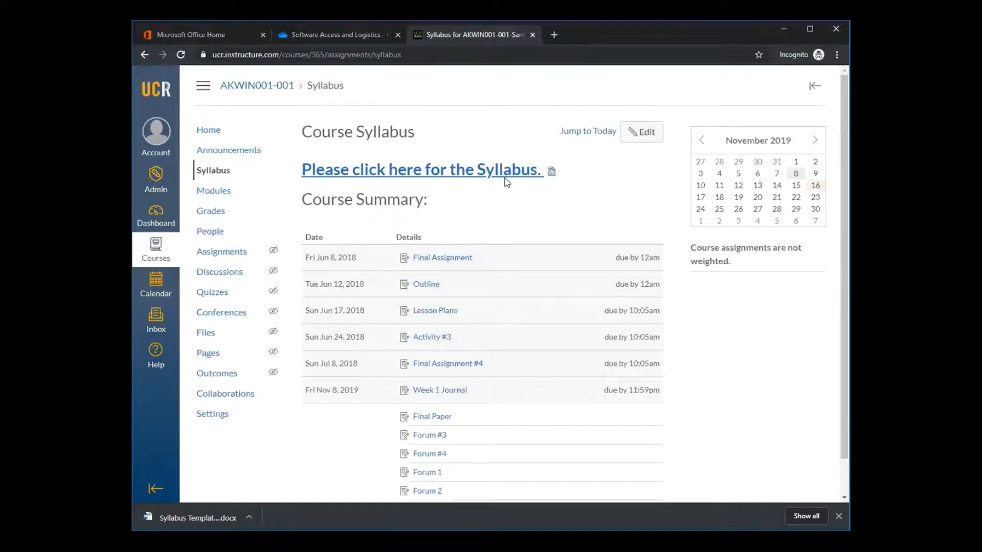
scroll(844, 220, down, 1)
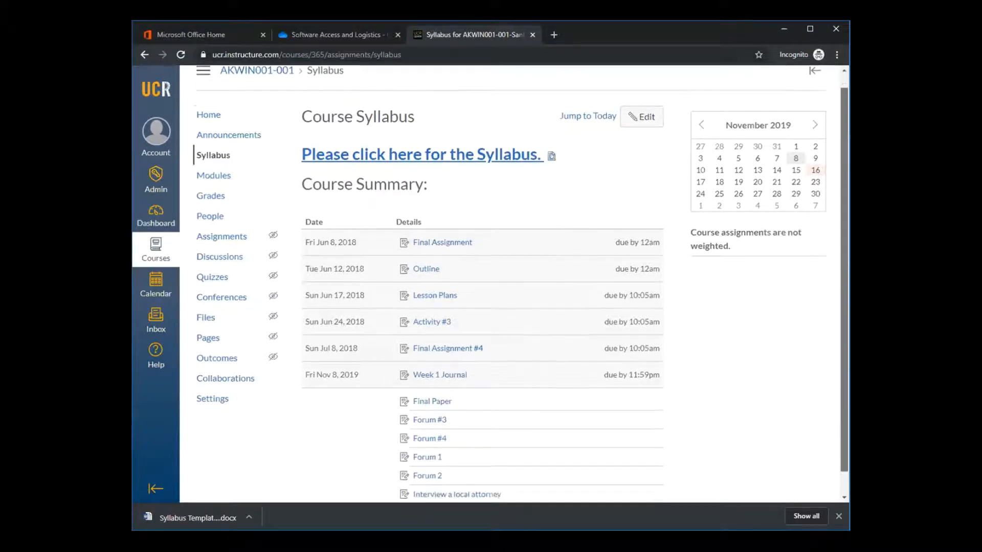
scroll(823, 149, up, 1)
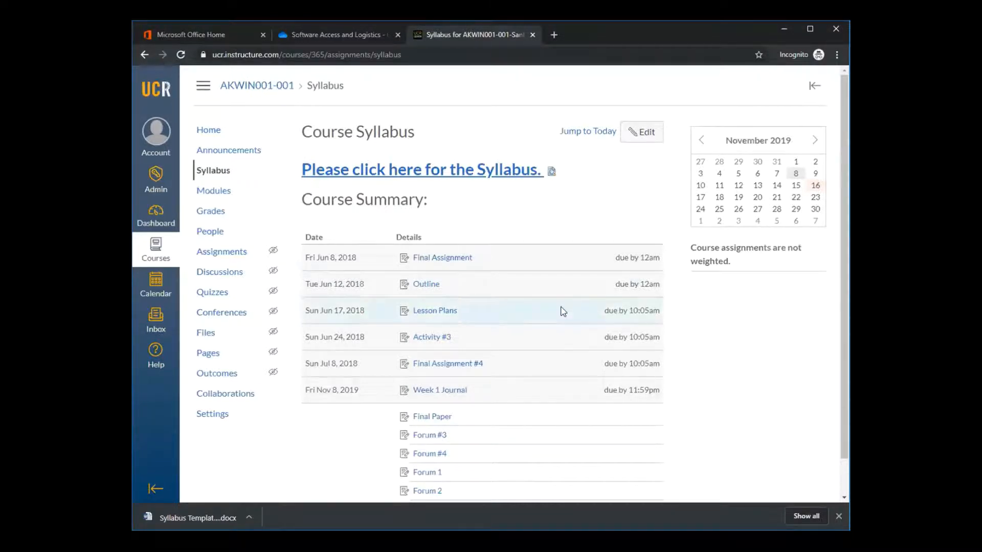
click(225, 191)
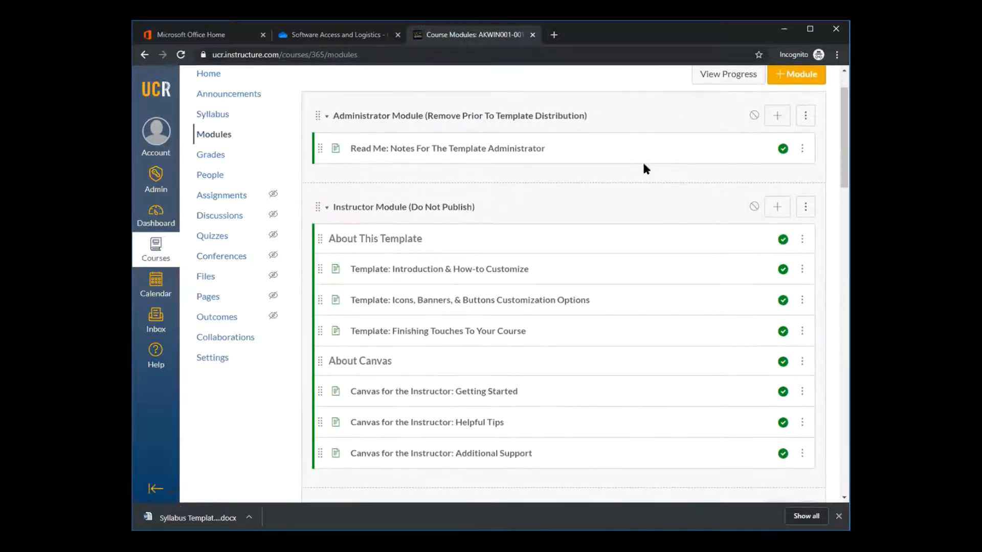
Look through the course's module list and open the Canvas: Getting Started page in the Canvas: Overview and Resources module
scroll(644, 164, down, 6)
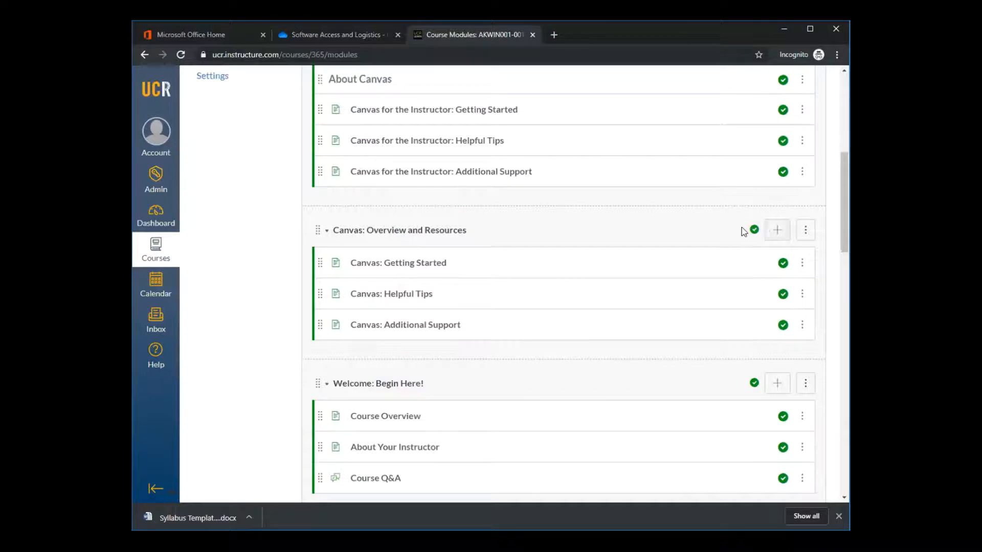
scroll(688, 235, down, 1)
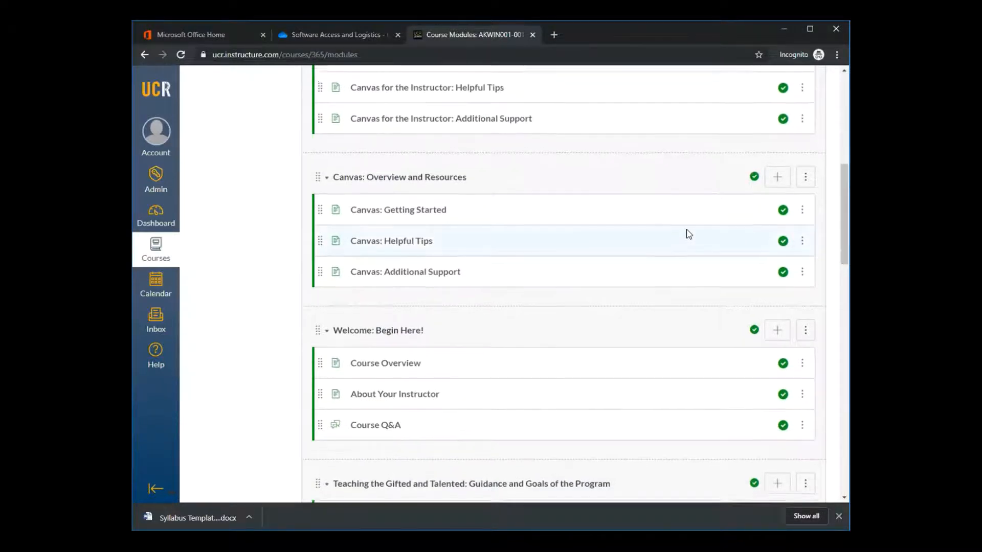
scroll(689, 235, up, 1)
click(401, 263)
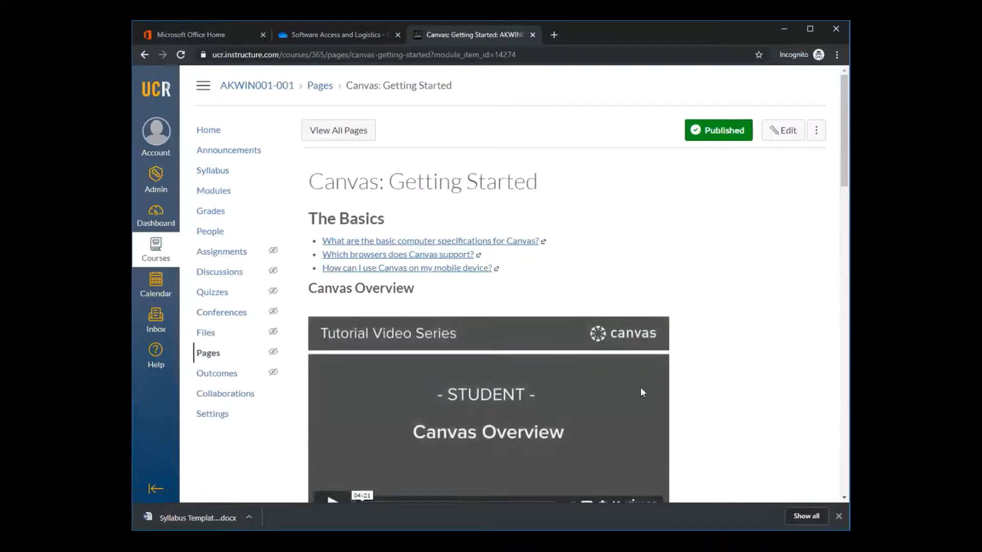
Sample parts of the embedded Canvas Overview student video on the Getting Started page and pause it
scroll(566, 419, down, 2)
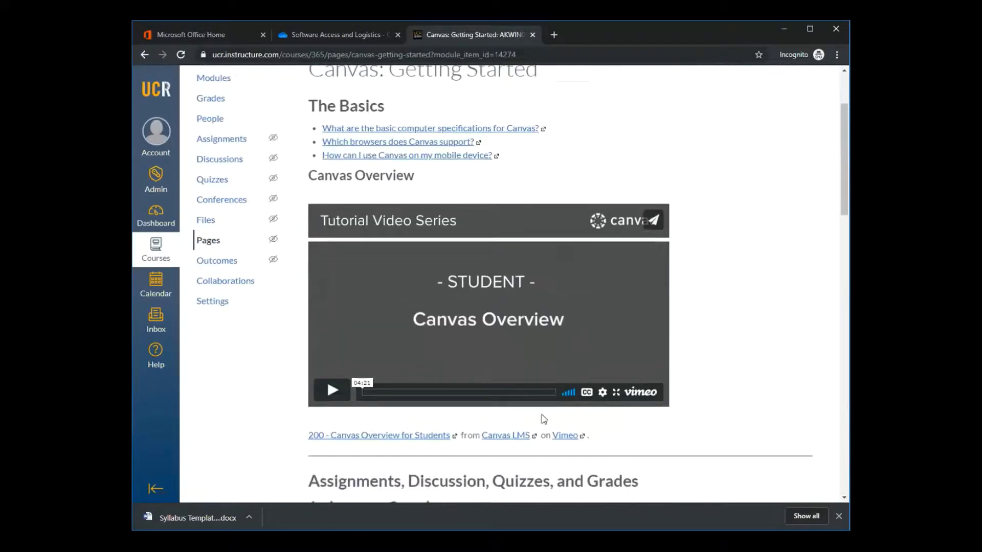
click(328, 391)
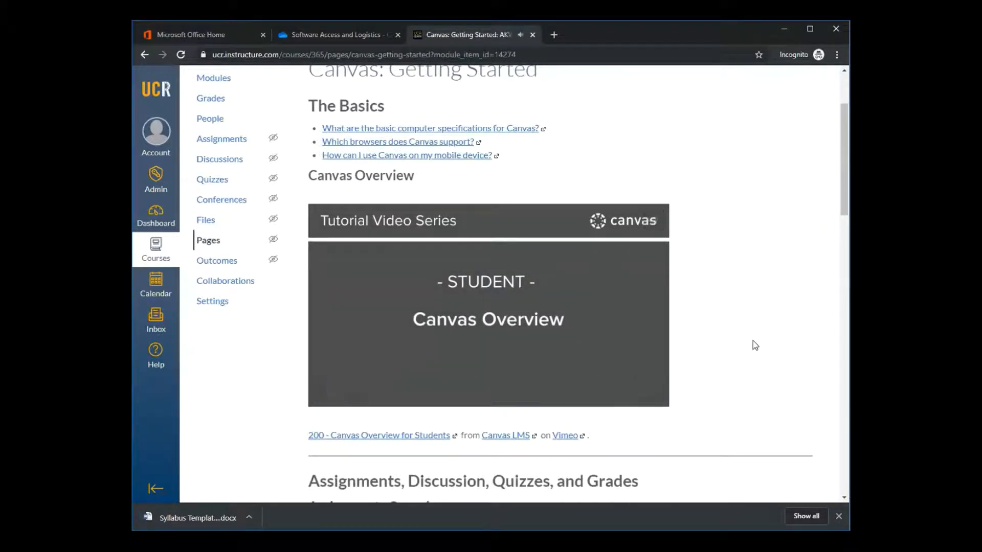
click(420, 393)
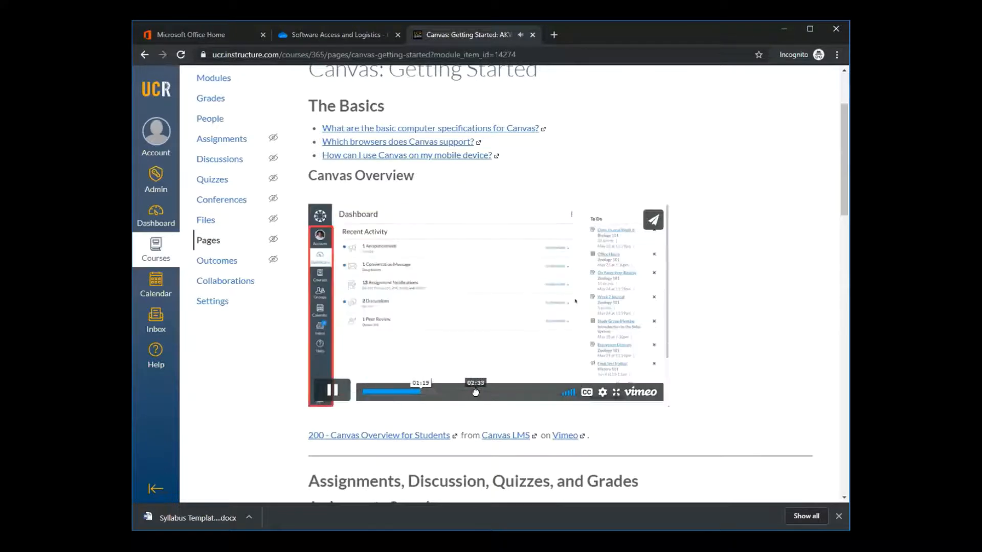
click(534, 398)
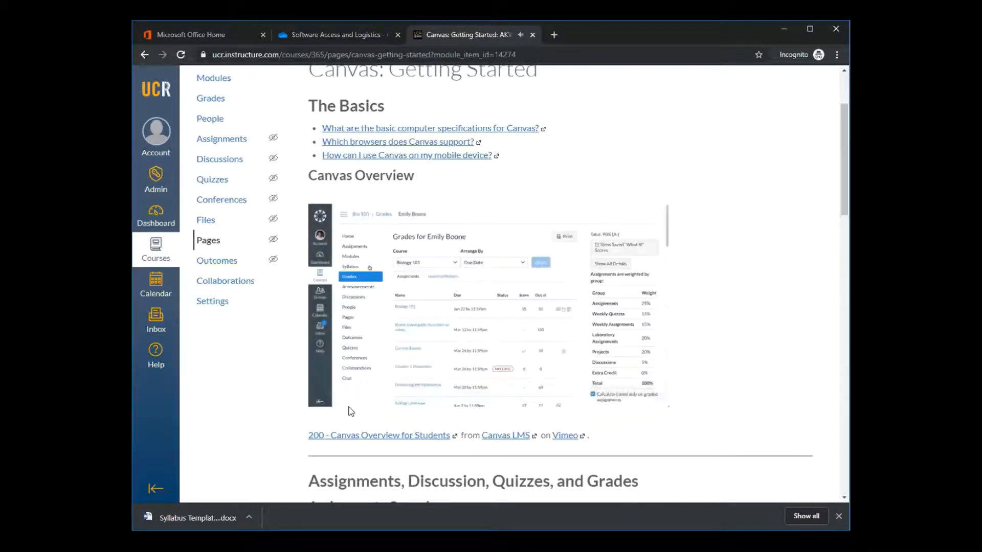
click(332, 396)
scroll(811, 180, up, 1)
scroll(812, 183, up, 1)
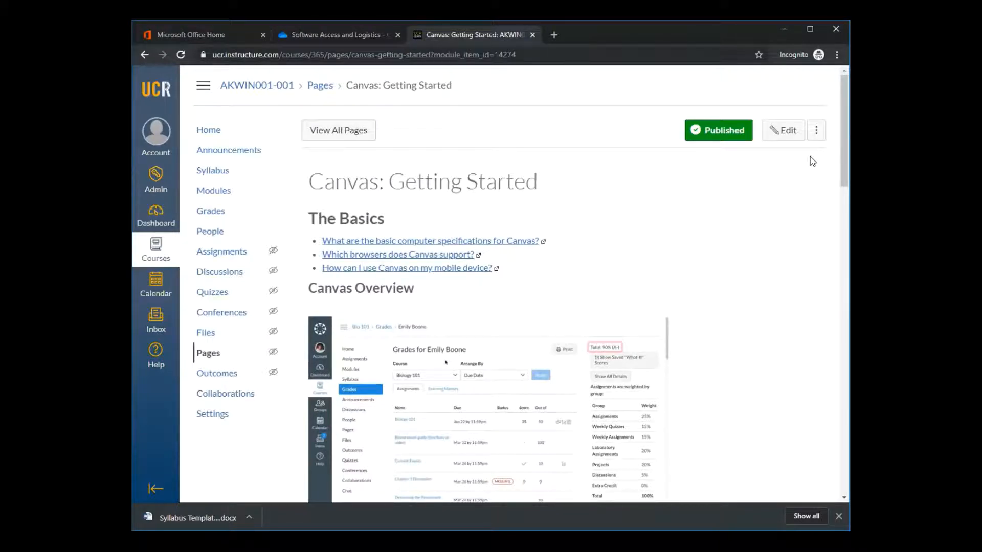
Open the course's assignments and look over the assignment groups, including the imported assignments
click(238, 253)
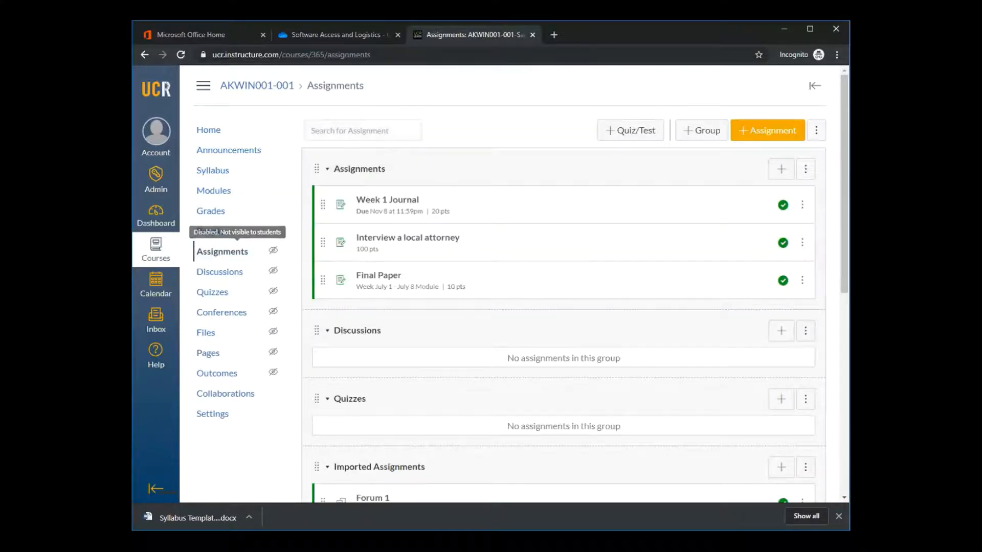
scroll(462, 118, down, 8)
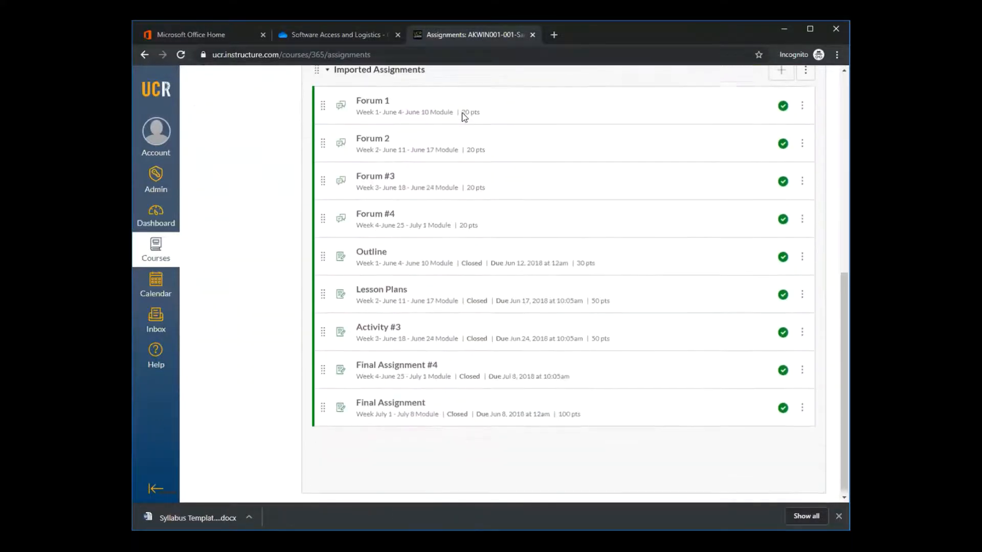
scroll(457, 99, up, 8)
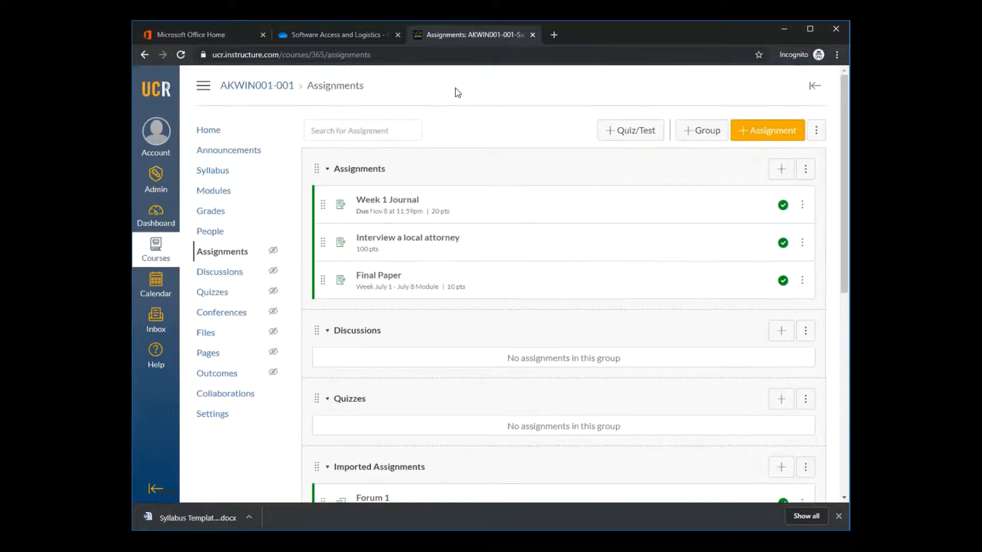
scroll(457, 92, down, 1)
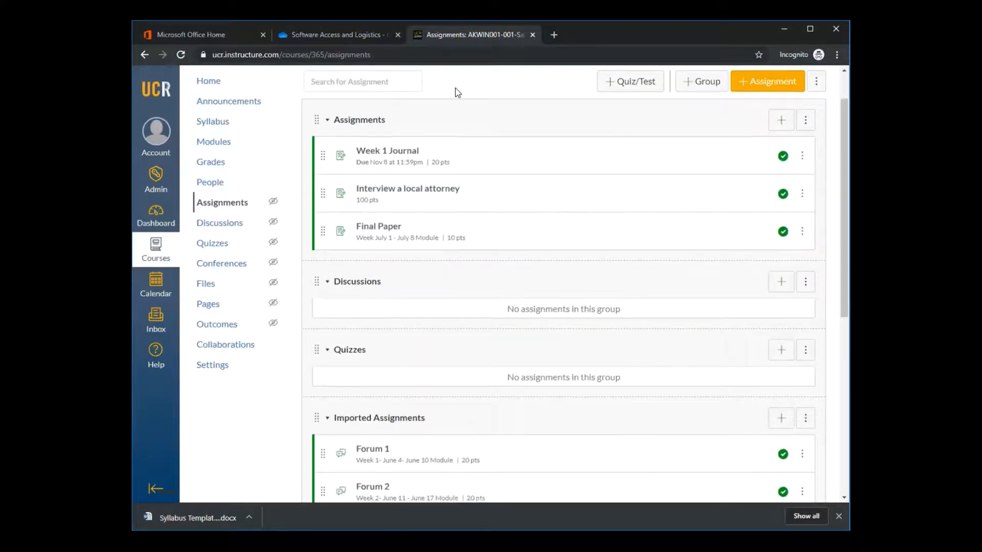
scroll(456, 88, up, 1)
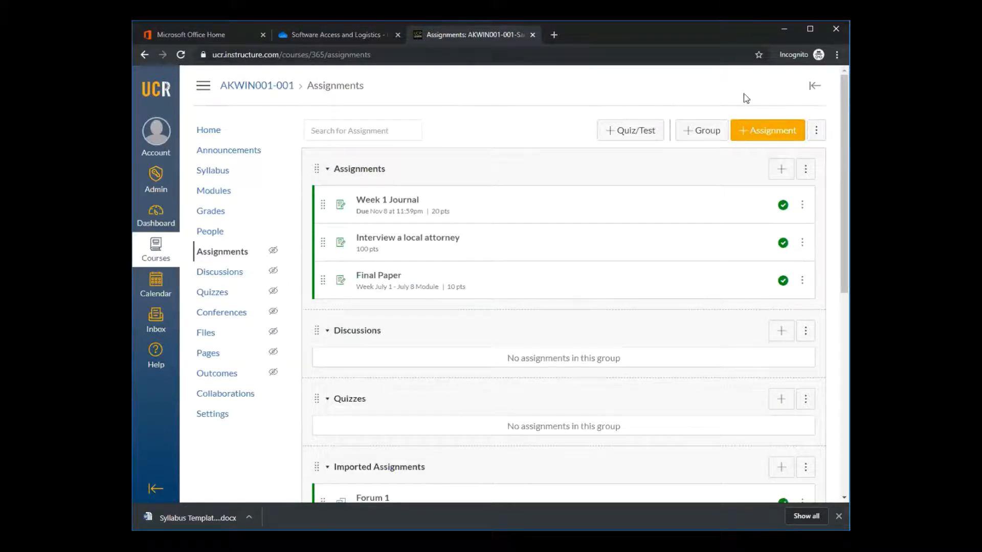
Create a new assignment named Professional Networking
click(767, 131)
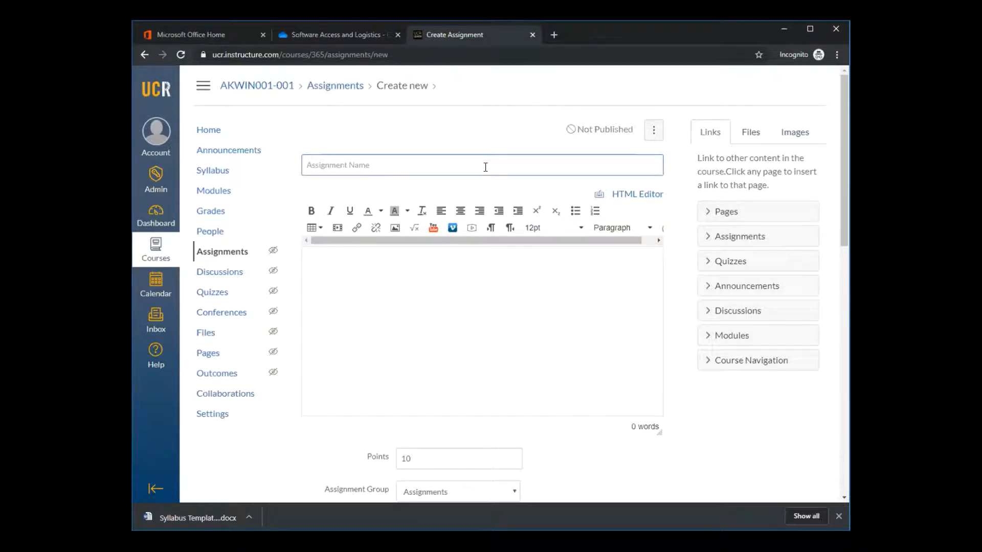
text(Professional Networking)
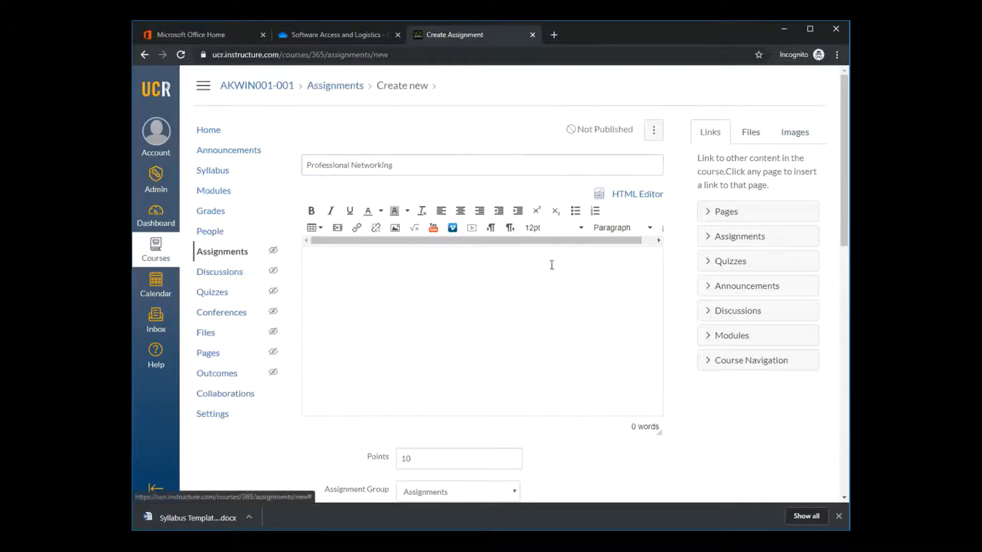
Write the assignment description "Interview two managers from two different departments, using the questions below and provide a report."
click(499, 271)
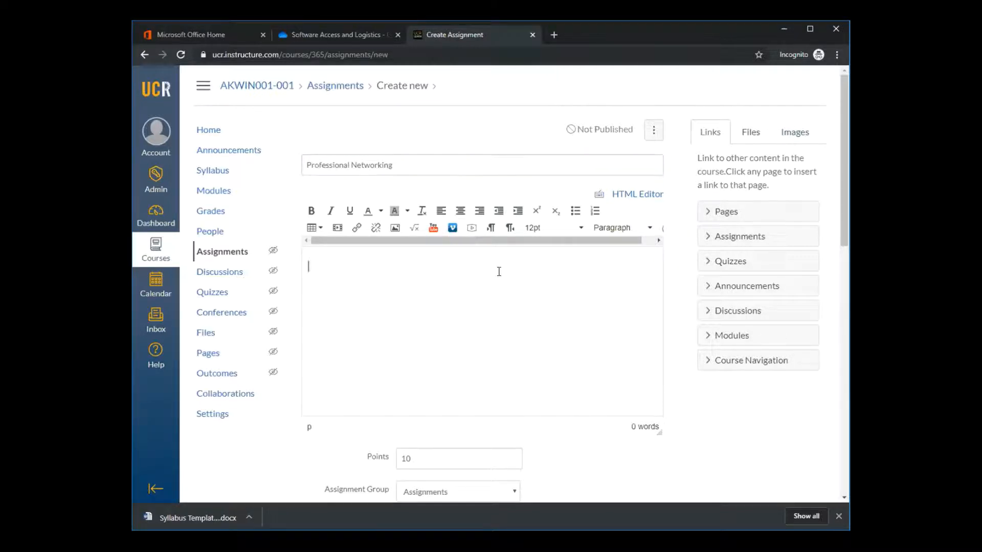
text(Interview two managers )
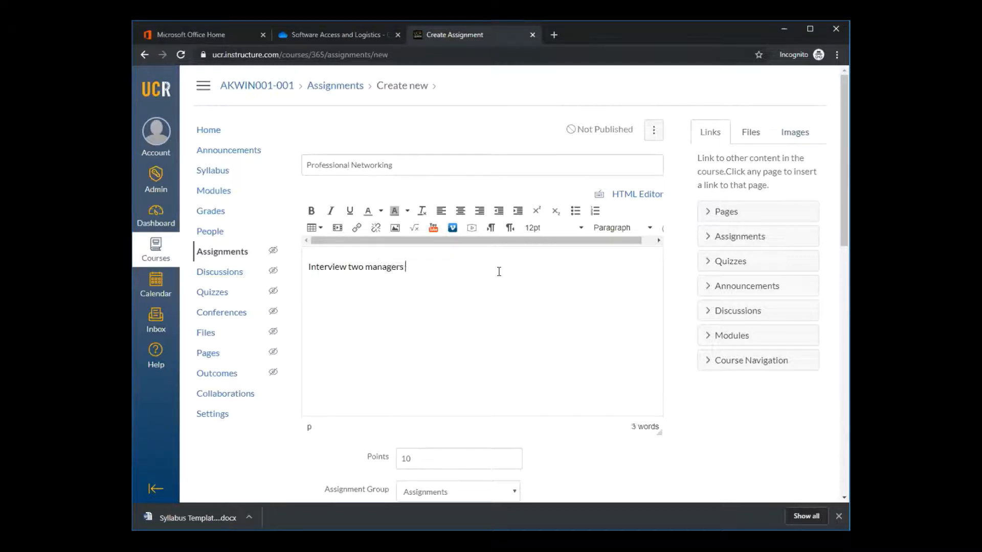
text(from two differnt)
key(BackSpace)
key(BackSpace)
text(ent )
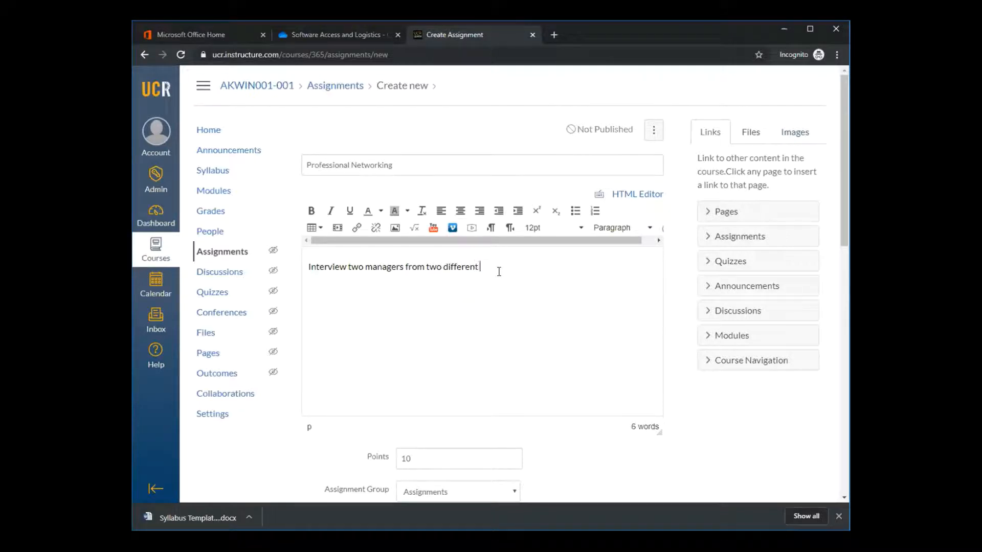
text(departments, using the questions bel)
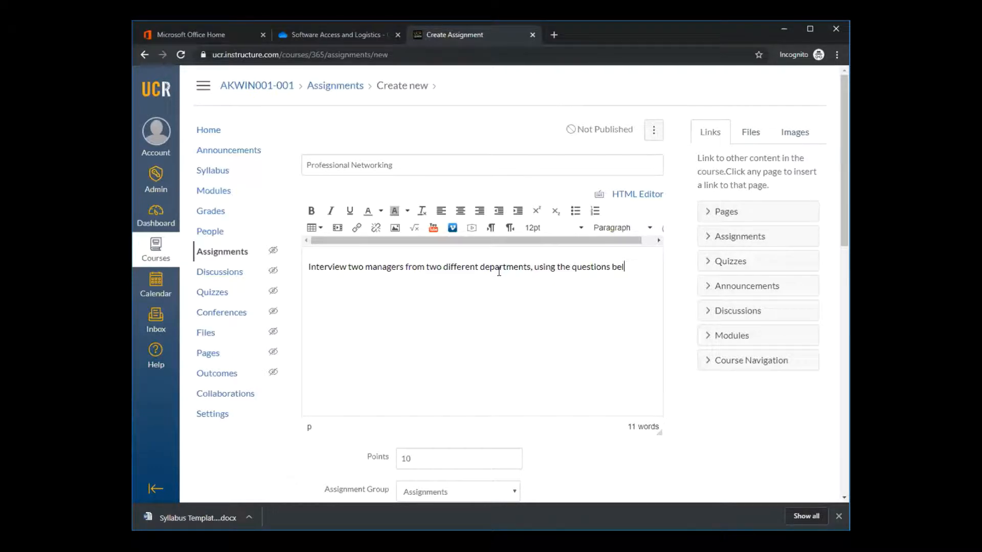
text(ow and provide a report.)
Set the Professional Networking assignment's points to 15
scroll(524, 322, down, 1)
scroll(525, 323, down, 1)
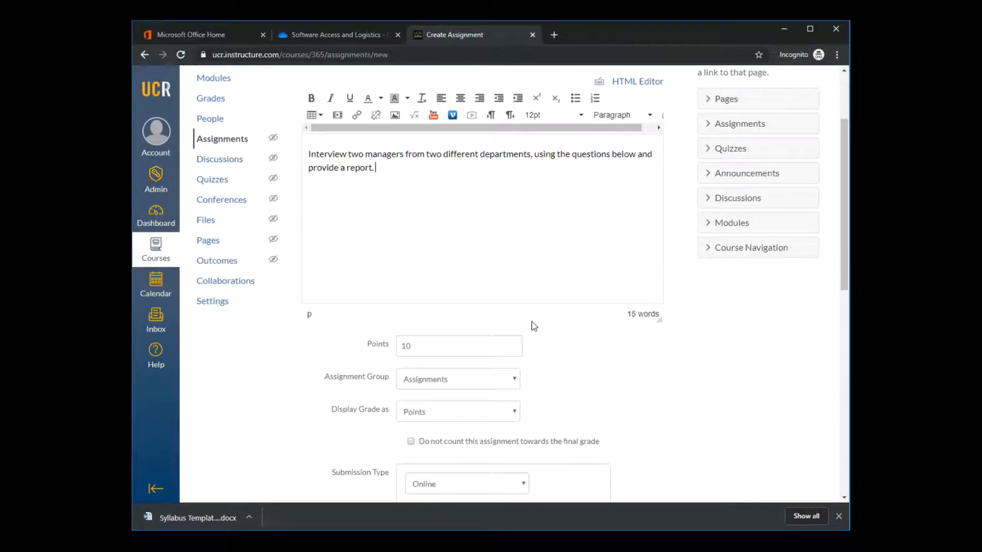
scroll(546, 261, down, 1)
click(430, 293)
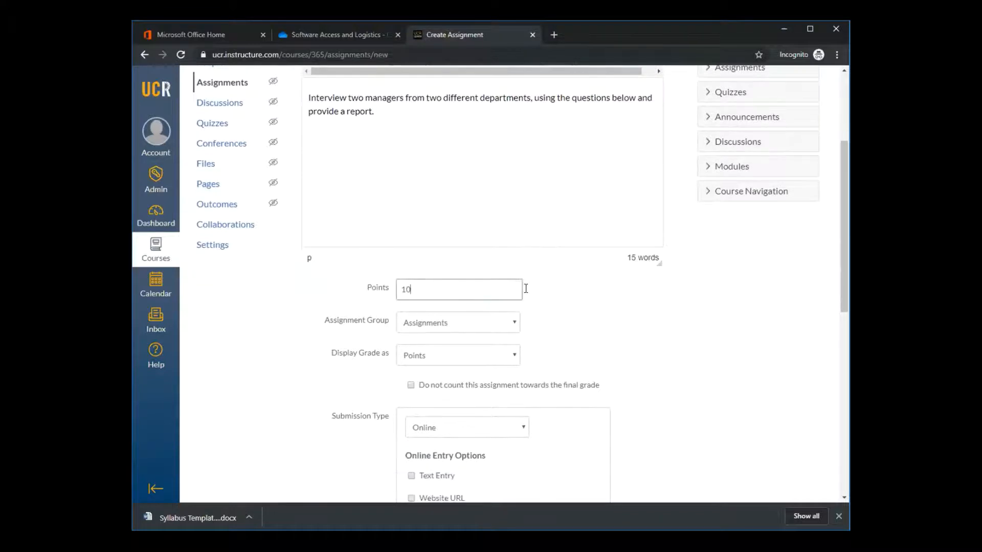
key(BackSpace)
key(BackSpace)
text(15)
Review the assignment's grading and online entry settings and the available submission types, keeping Online submission
scroll(557, 329, down, 1)
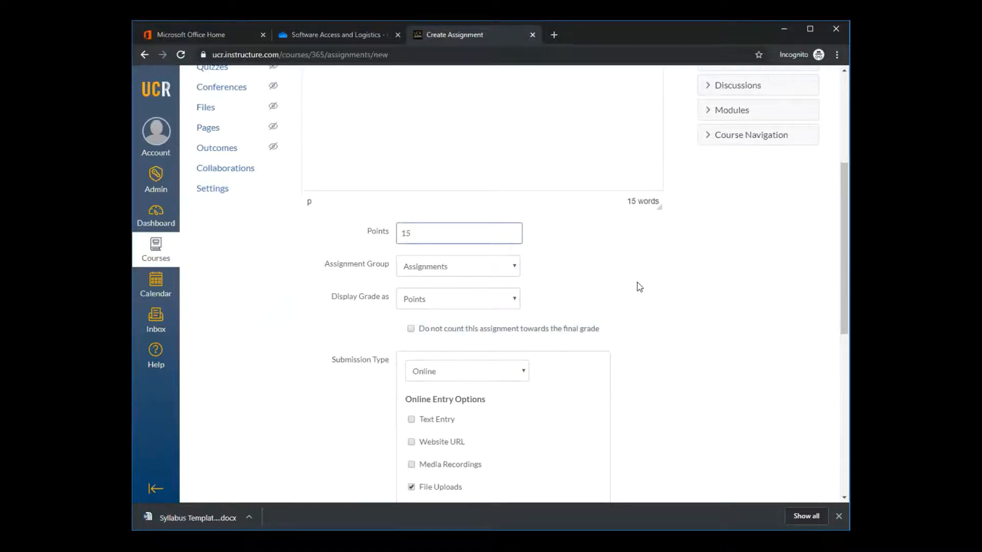
scroll(639, 287, down, 1)
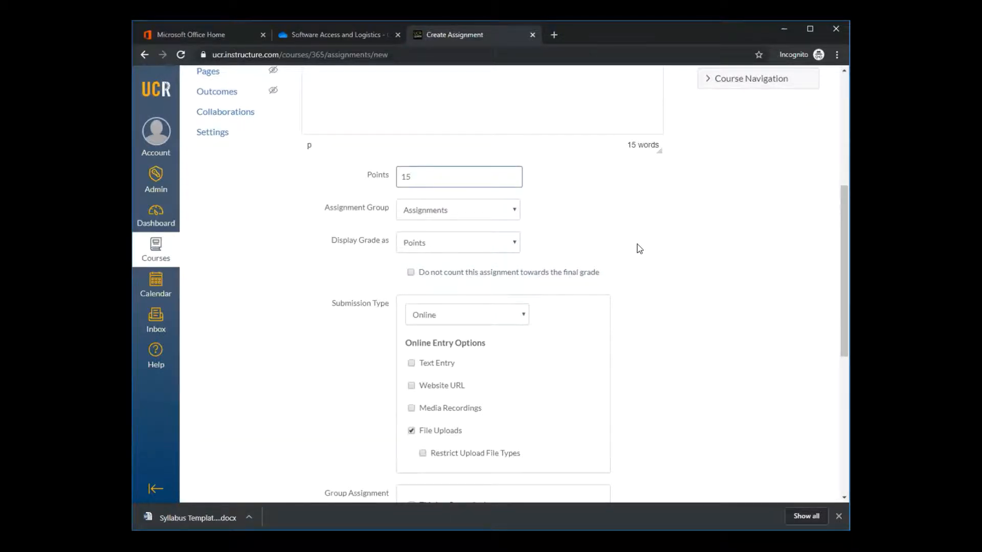
scroll(639, 248, down, 2)
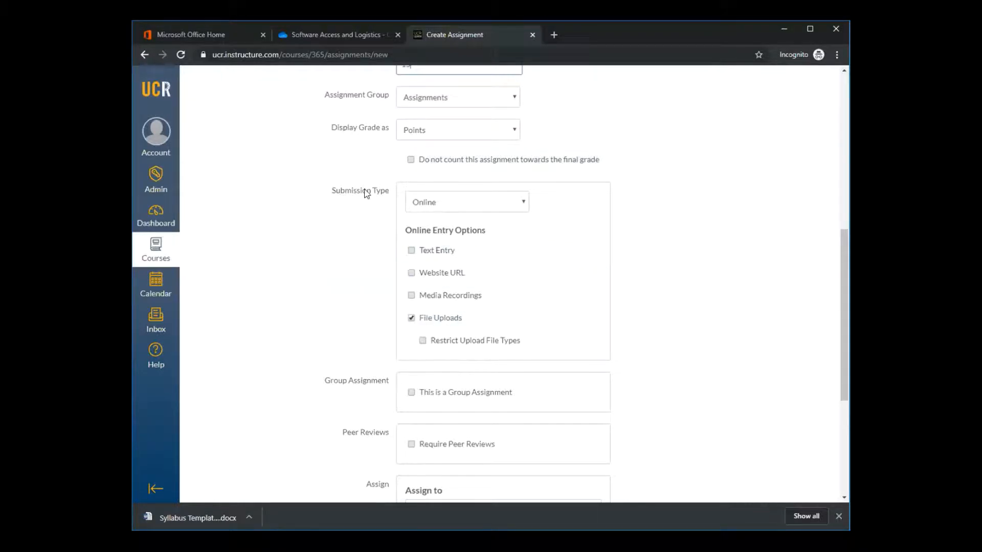
click(511, 207)
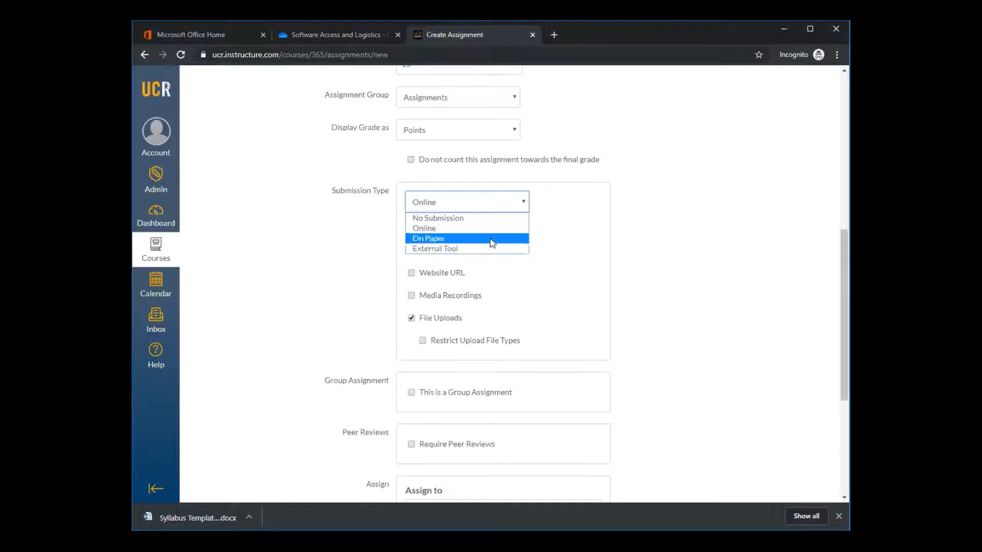
click(606, 227)
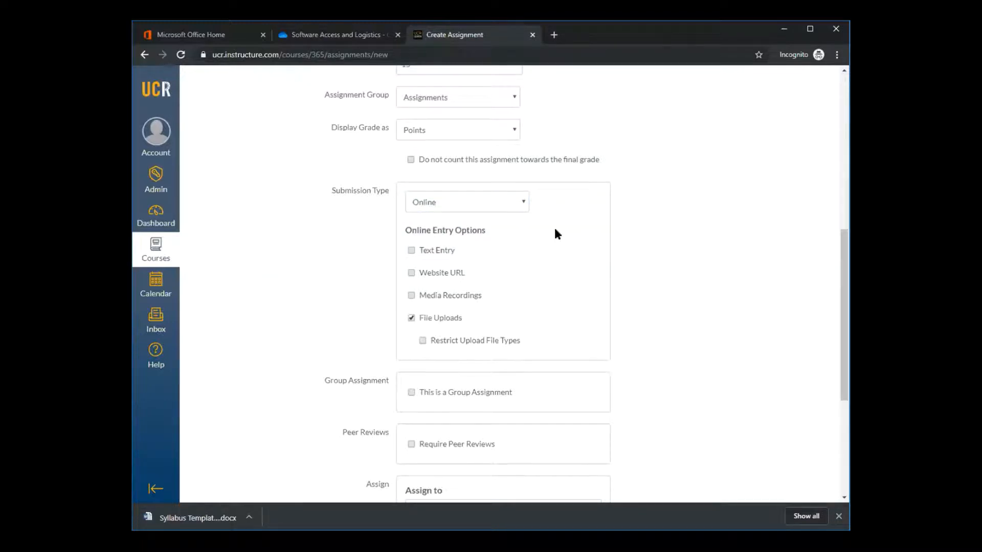
Try restricting the upload file types to doc, docx, and remove the restriction again
click(423, 341)
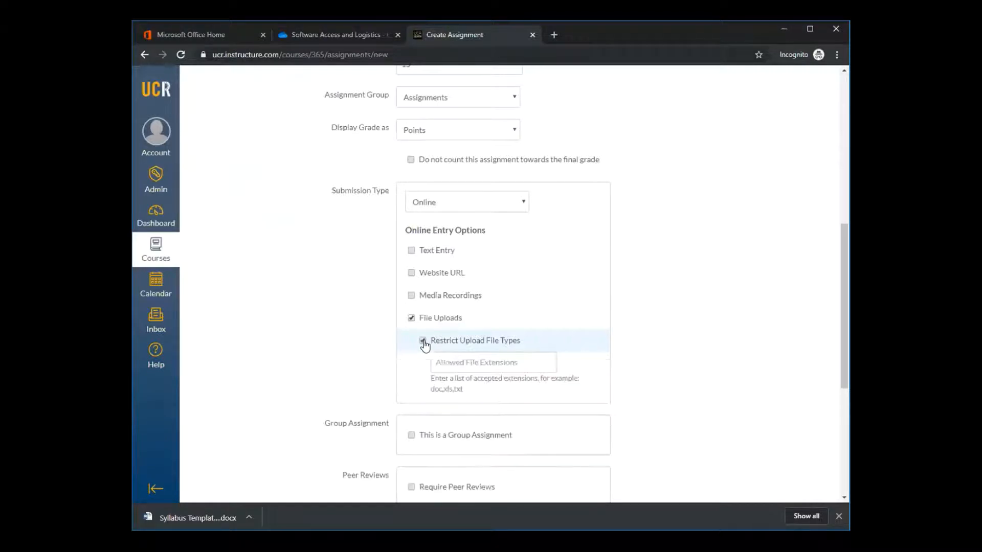
click(481, 368)
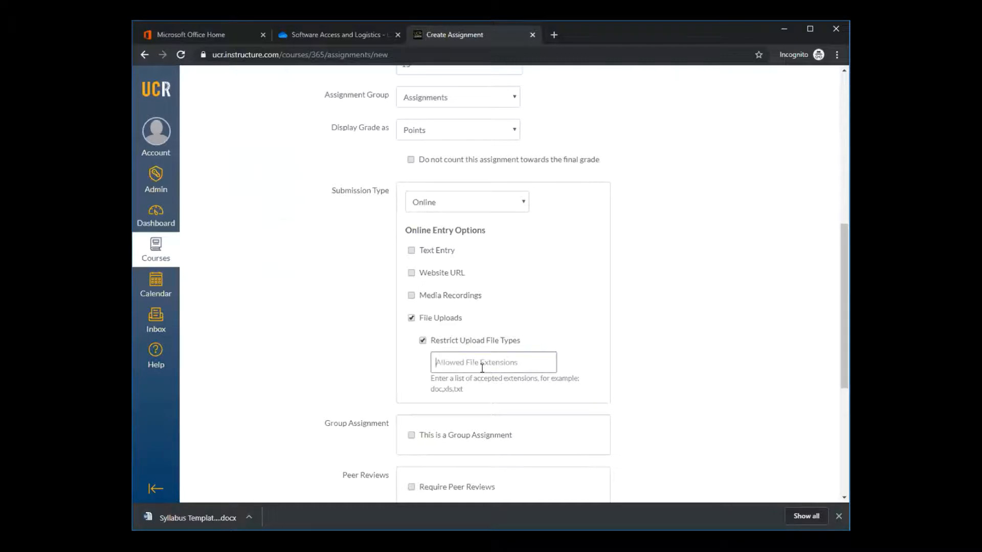
text(doc, docx)
click(669, 304)
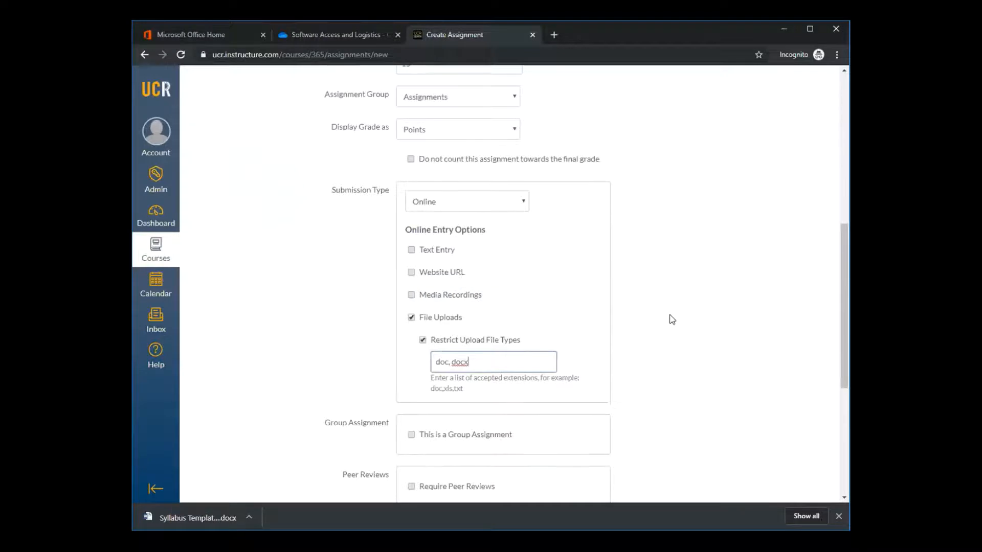
scroll(671, 315, down, 1)
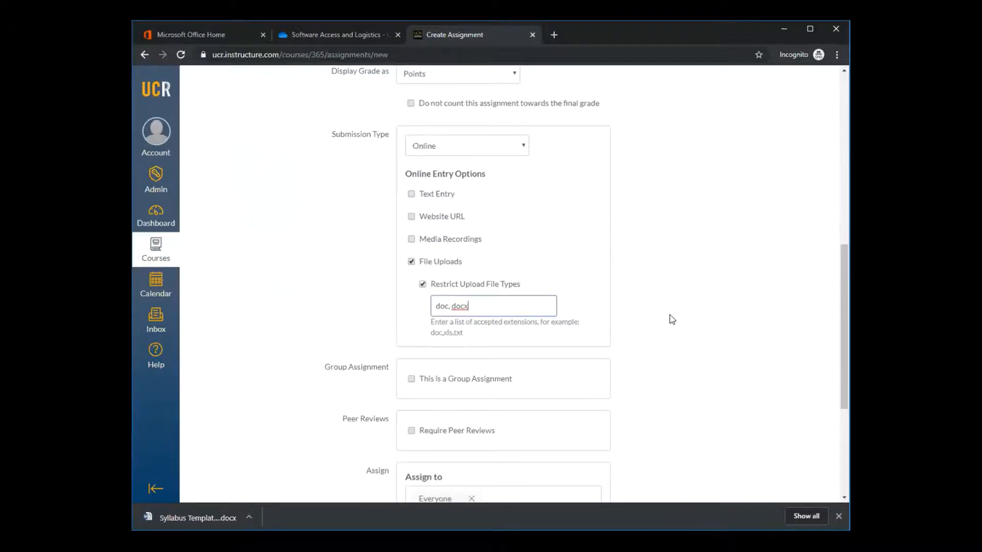
scroll(673, 320, down, 1)
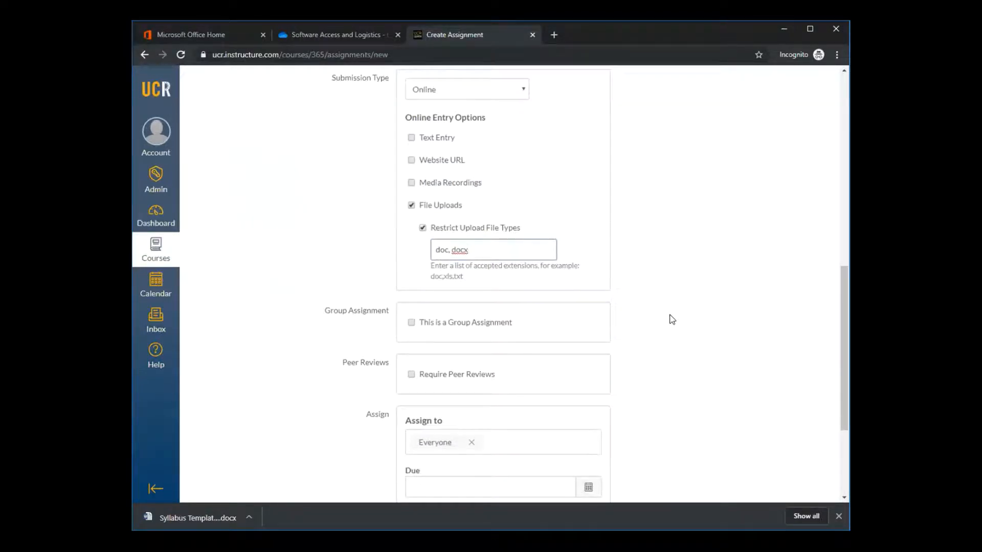
scroll(648, 213, down, 1)
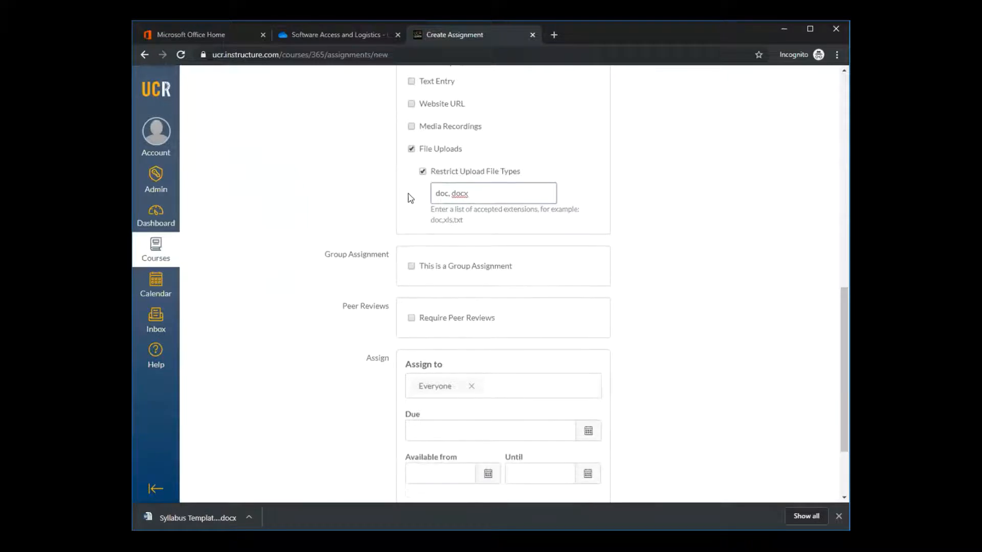
click(423, 171)
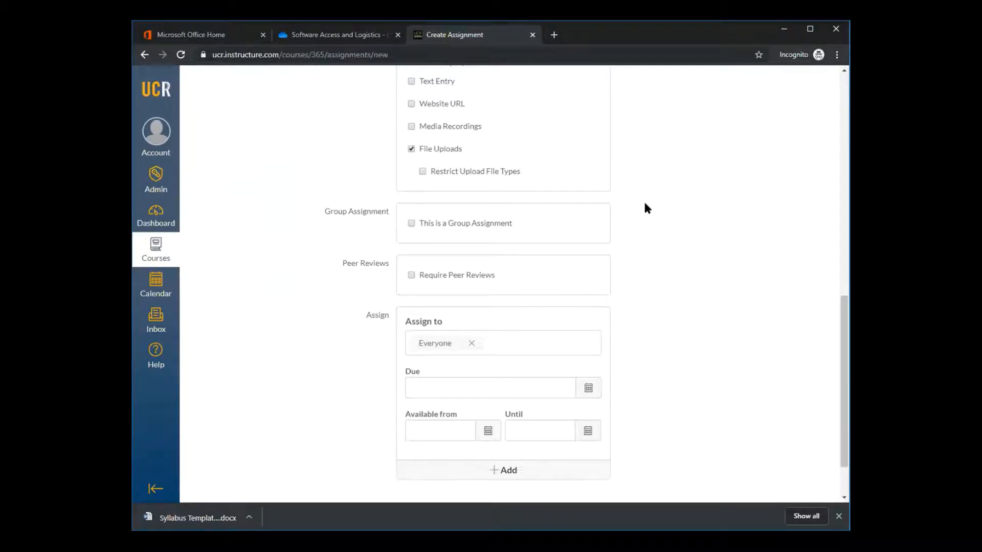
Set the Professional Networking assignment's due date to Nov 18 11:59pm for everyone
scroll(645, 207, down, 2)
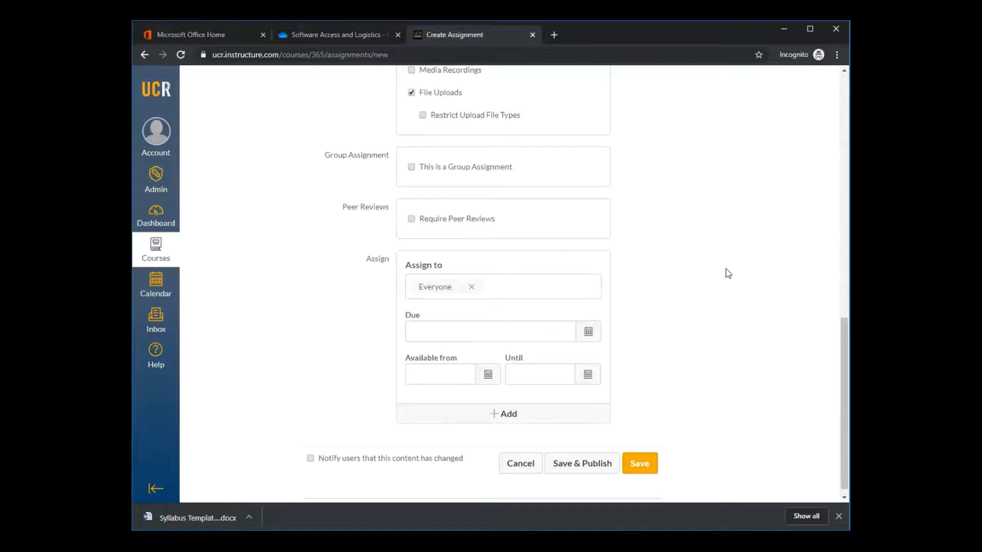
scroll(727, 269, up, 2)
scroll(729, 273, down, 2)
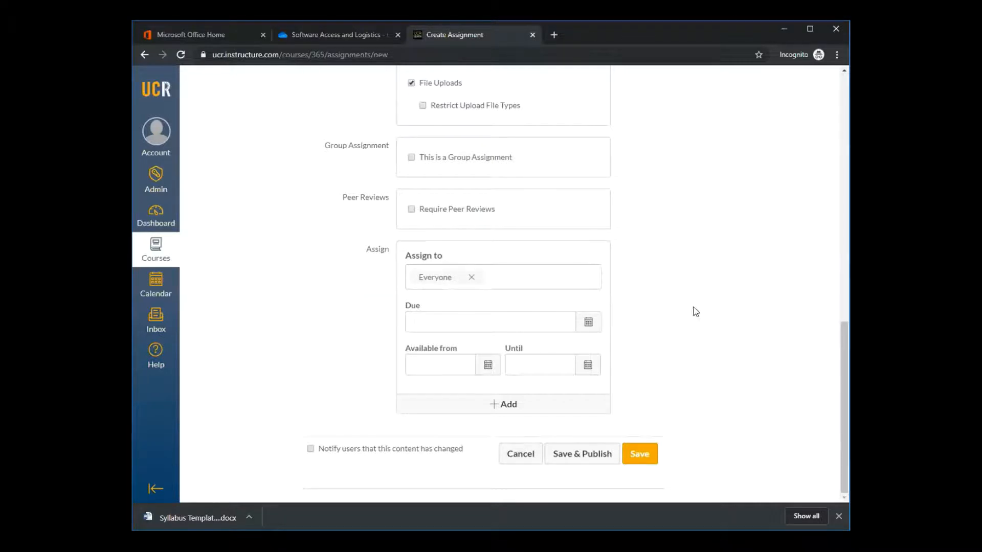
click(588, 327)
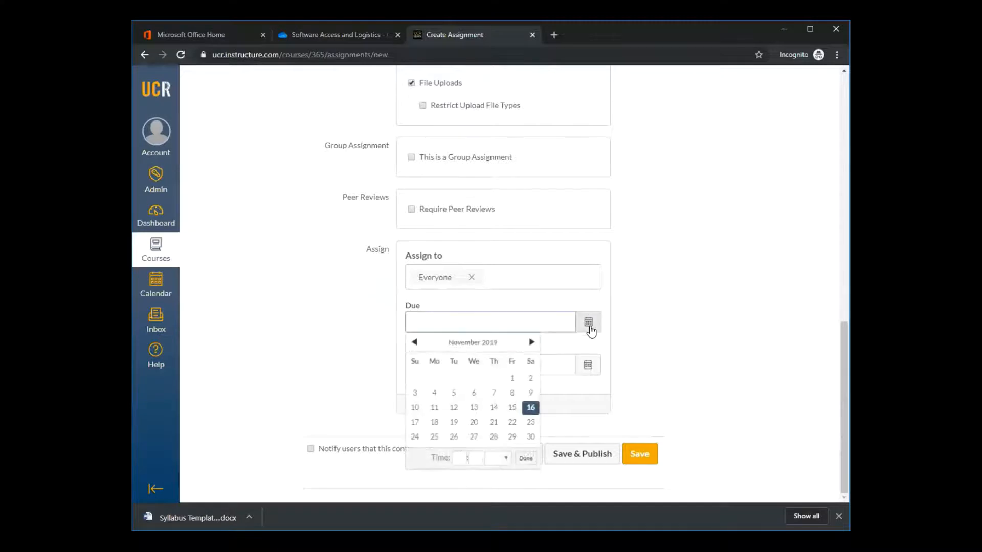
click(434, 422)
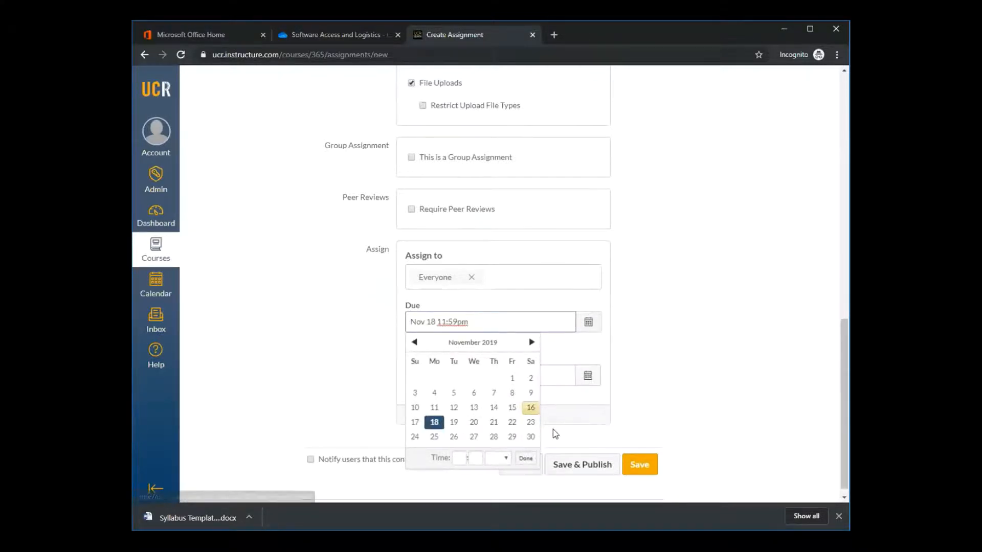
click(681, 405)
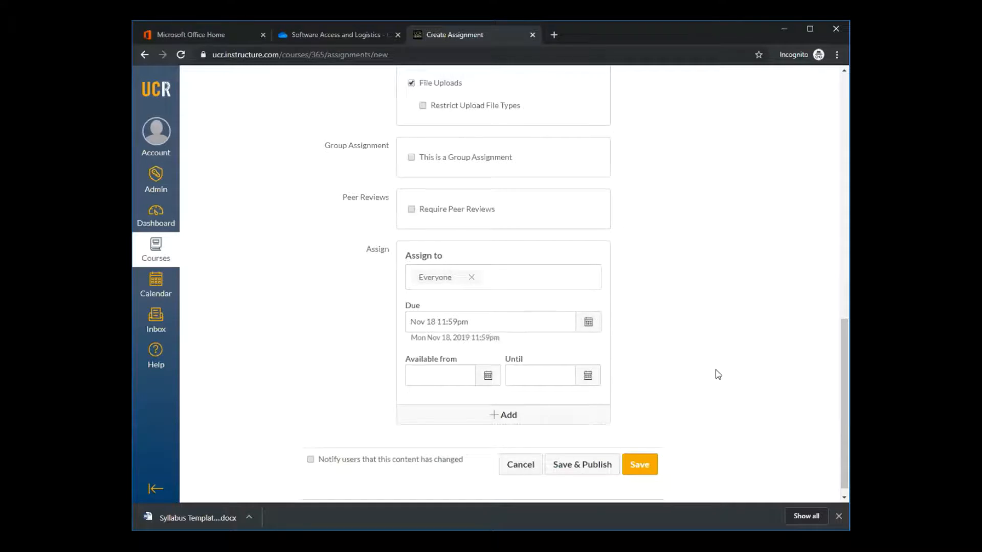
Save and publish the Professional Networking assignment
scroll(719, 375, up, 1)
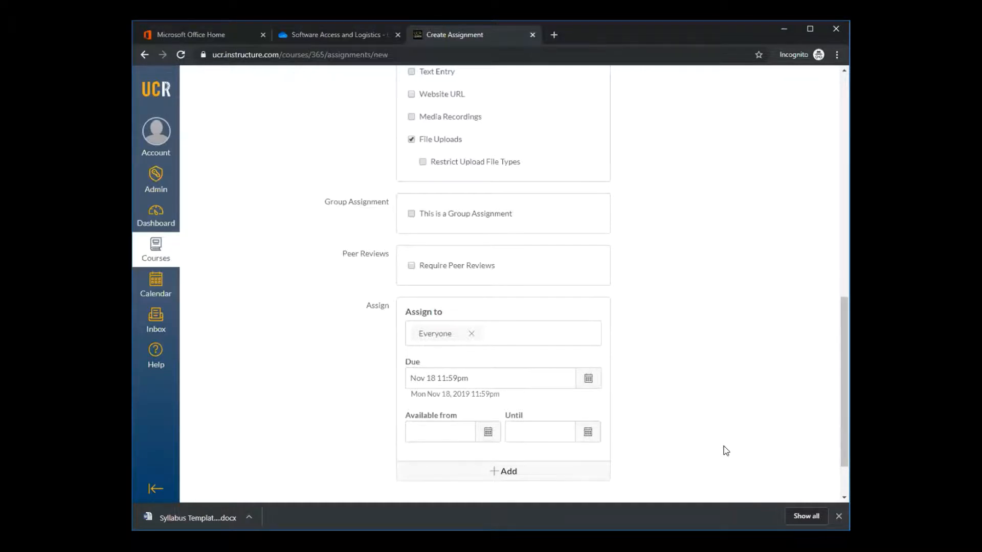
scroll(706, 439, down, 2)
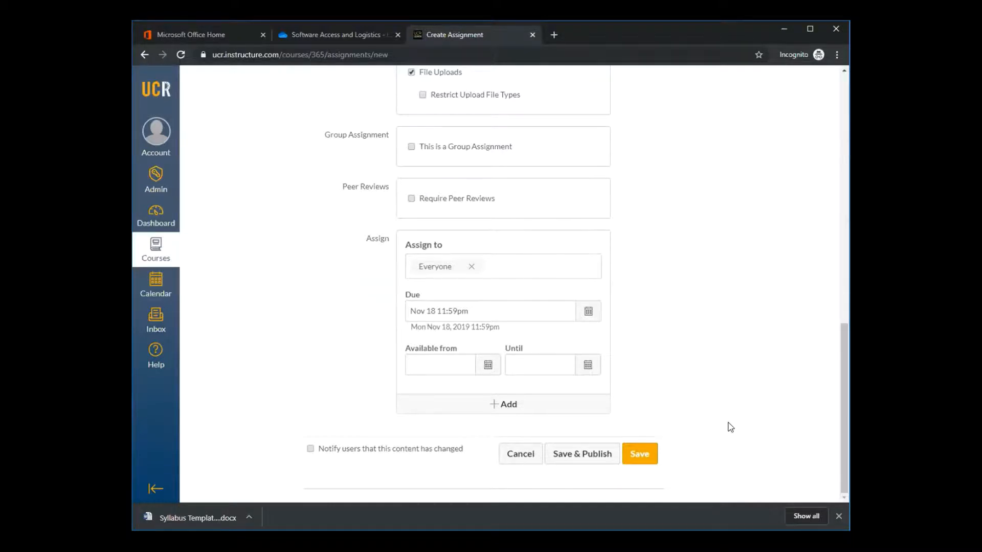
click(586, 462)
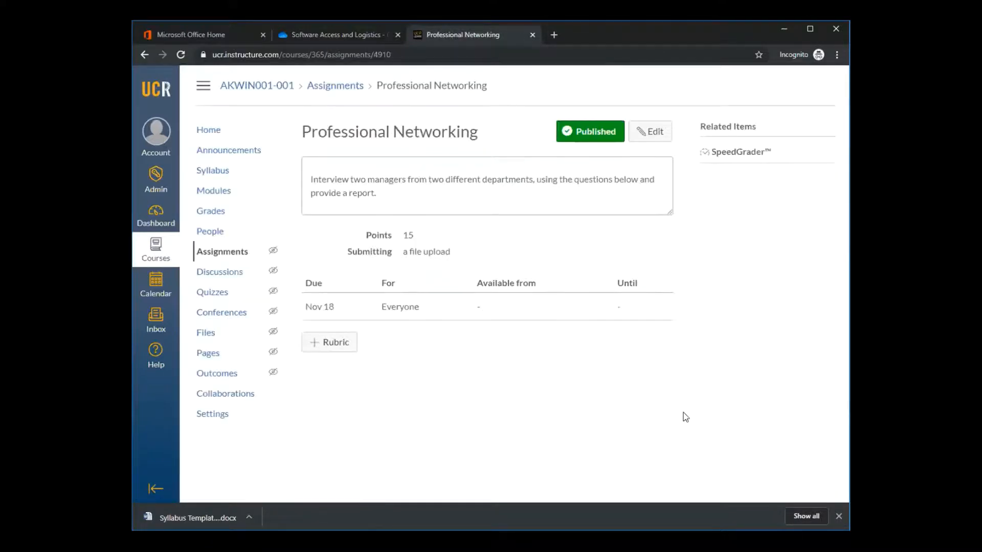
Reopen the published assignment for editing, review its description, grading, submission and due date settings, and save it
click(653, 133)
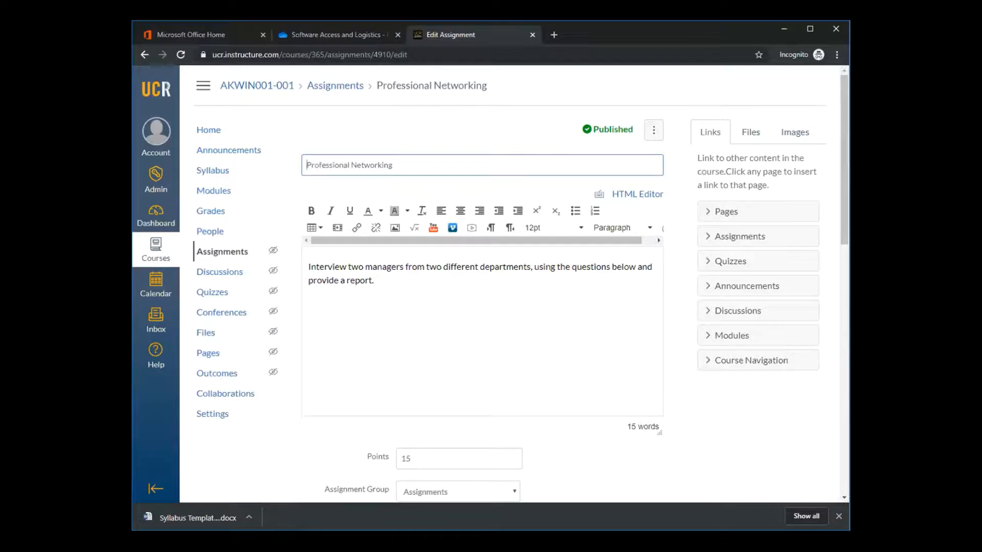
scroll(761, 407, down, 4)
scroll(760, 405, down, 7)
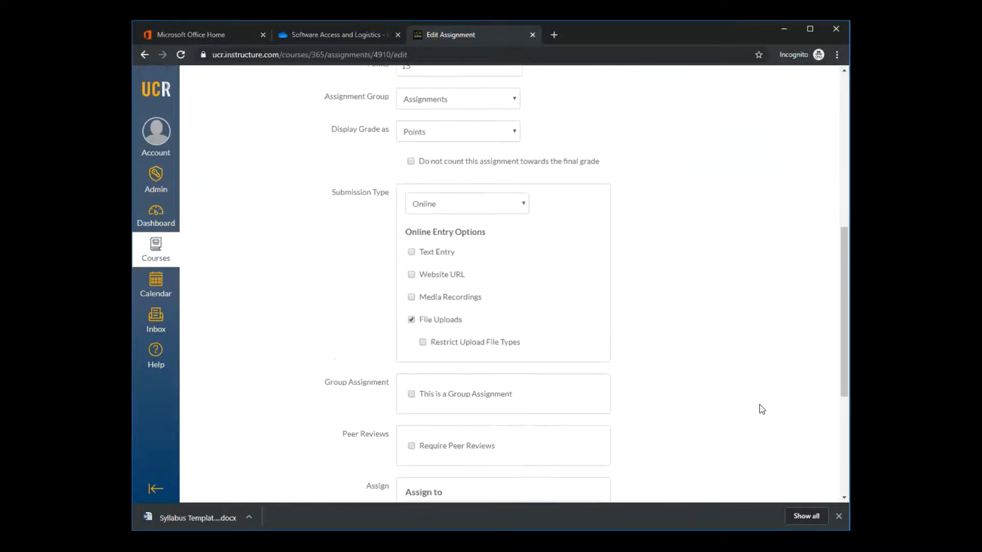
scroll(759, 397, up, 10)
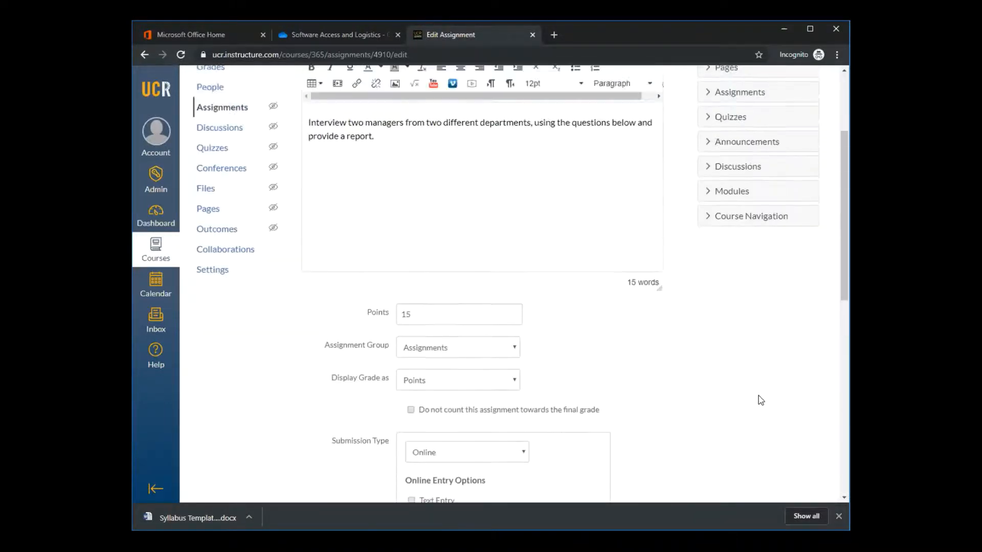
scroll(759, 398, down, 10)
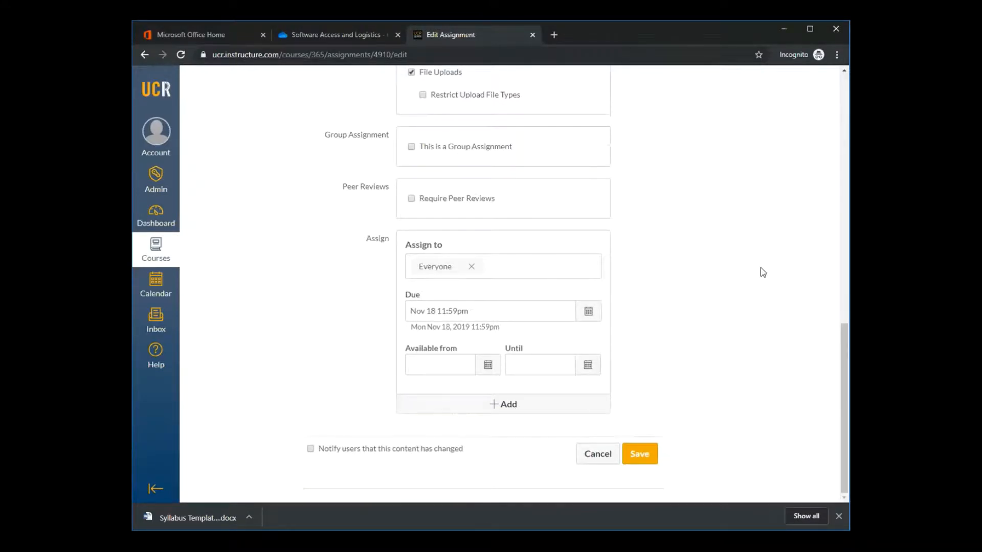
click(640, 454)
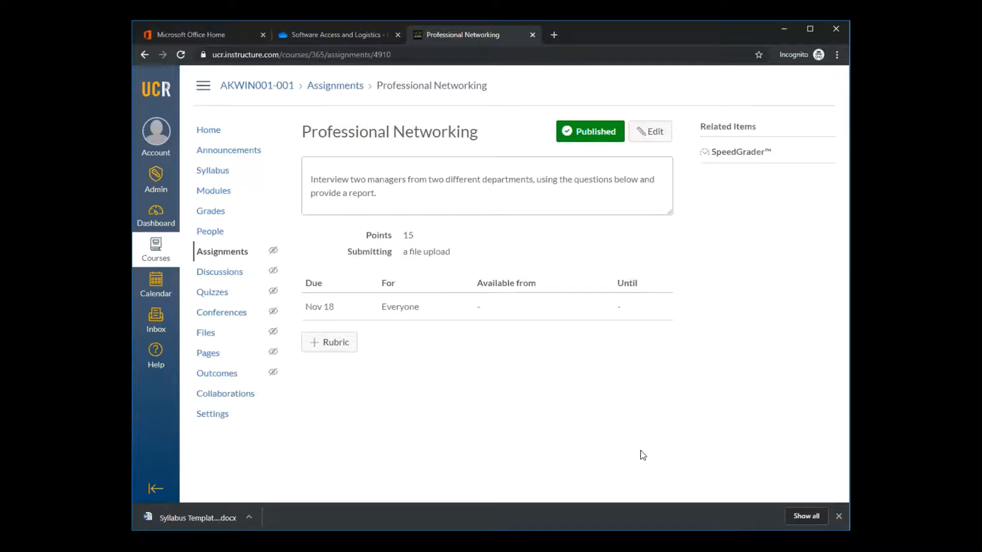
Edit the Professional Networking assignment again and allow Text Entry as an additional online submission option
click(653, 141)
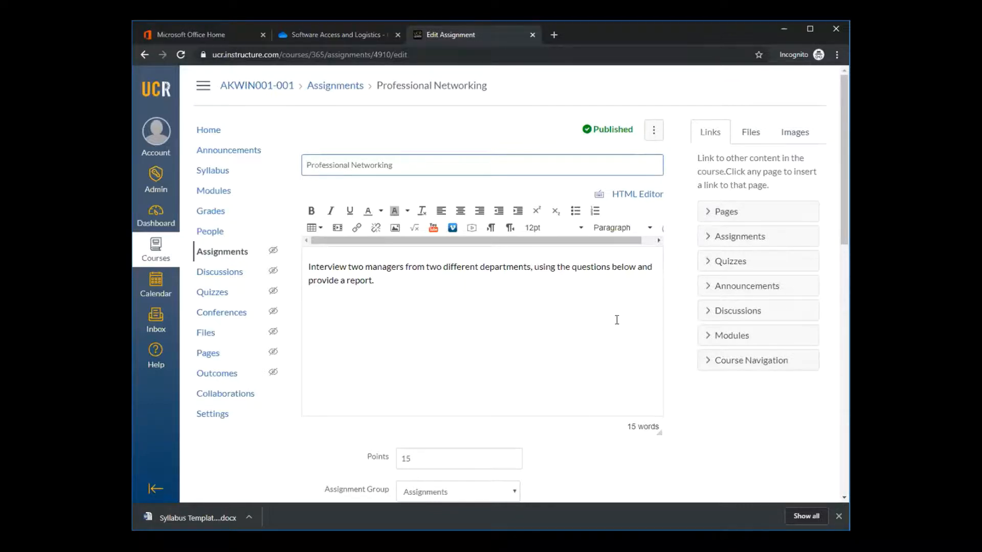
scroll(617, 321, down, 1)
scroll(617, 320, down, 6)
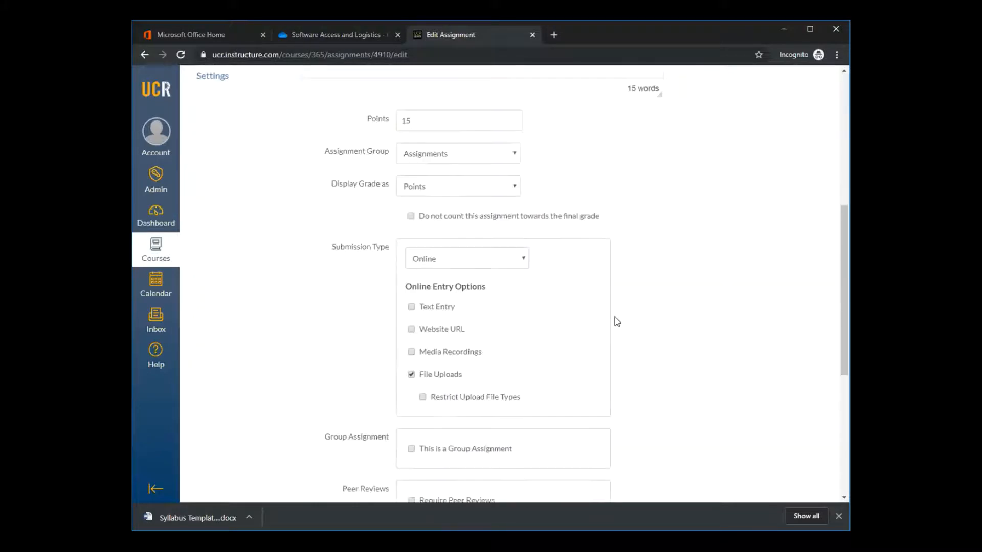
scroll(460, 286, up, 1)
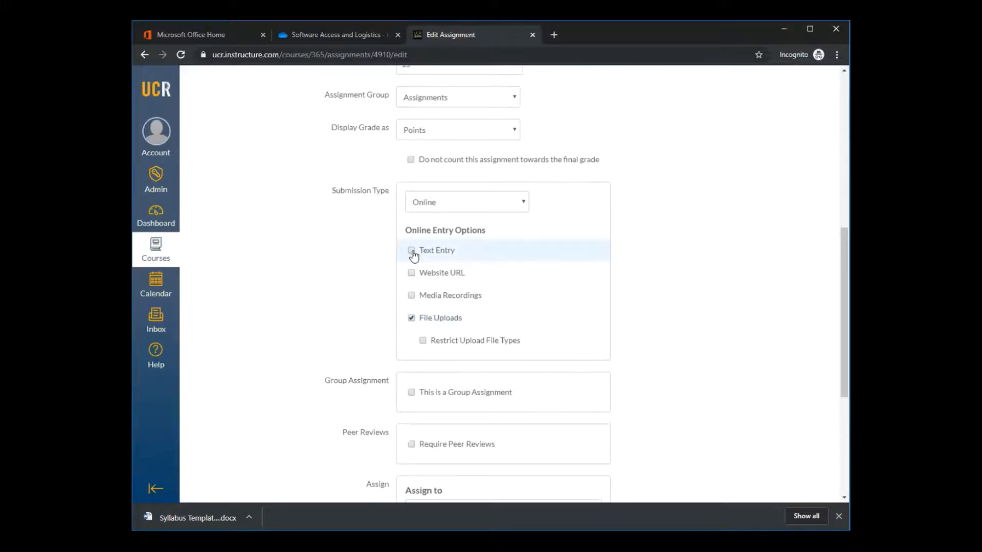
click(411, 250)
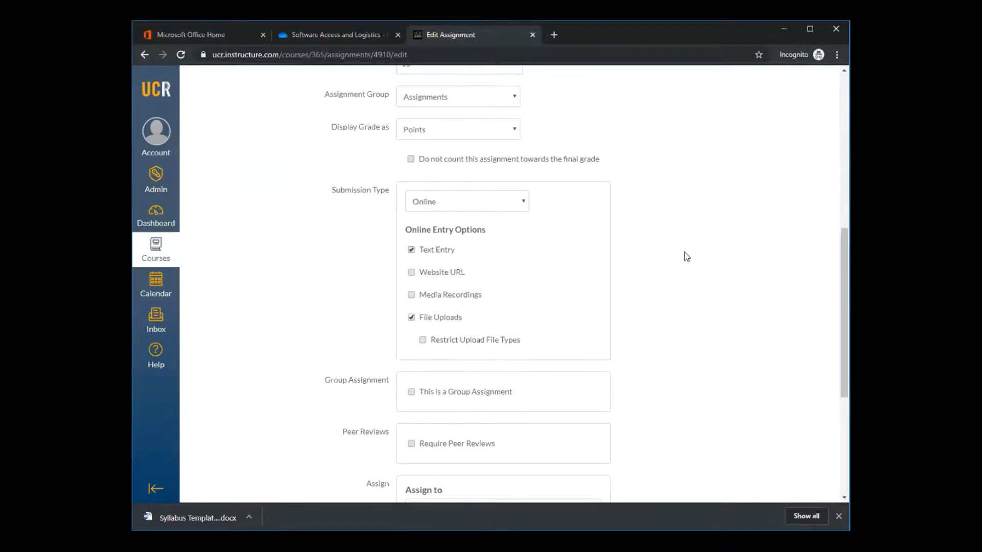
Examine which course sections the assignment can be assigned to, keeping Everyone as the only assignee
scroll(685, 257, down, 5)
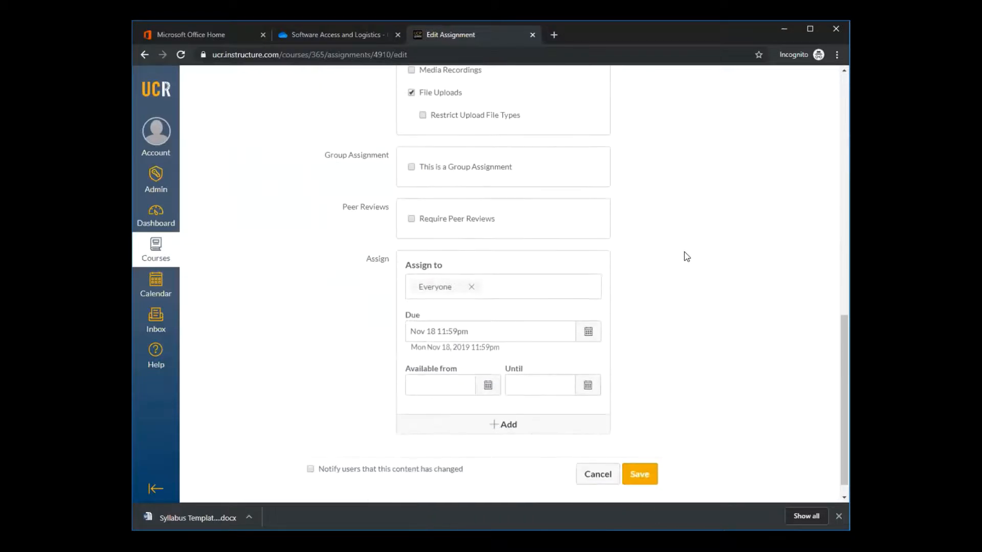
click(567, 289)
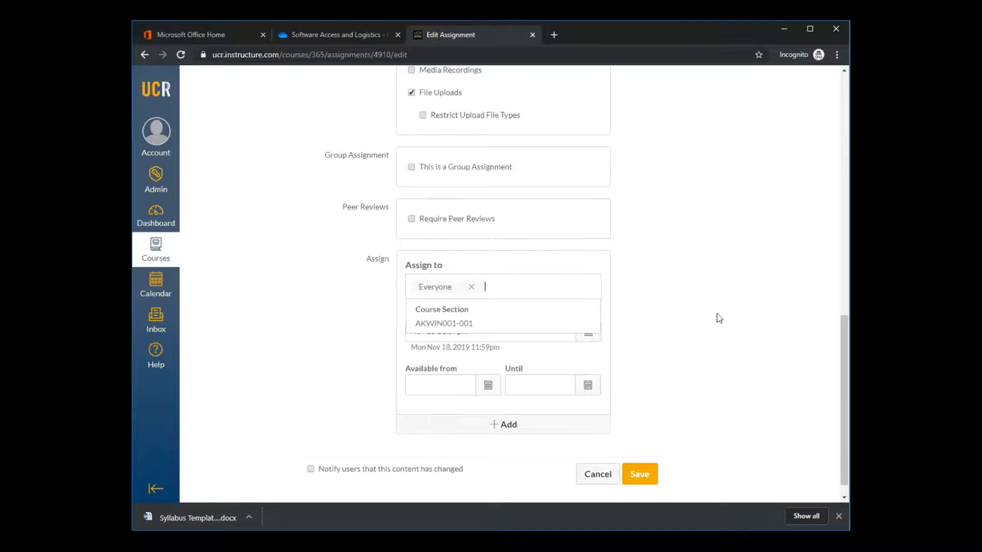
click(694, 301)
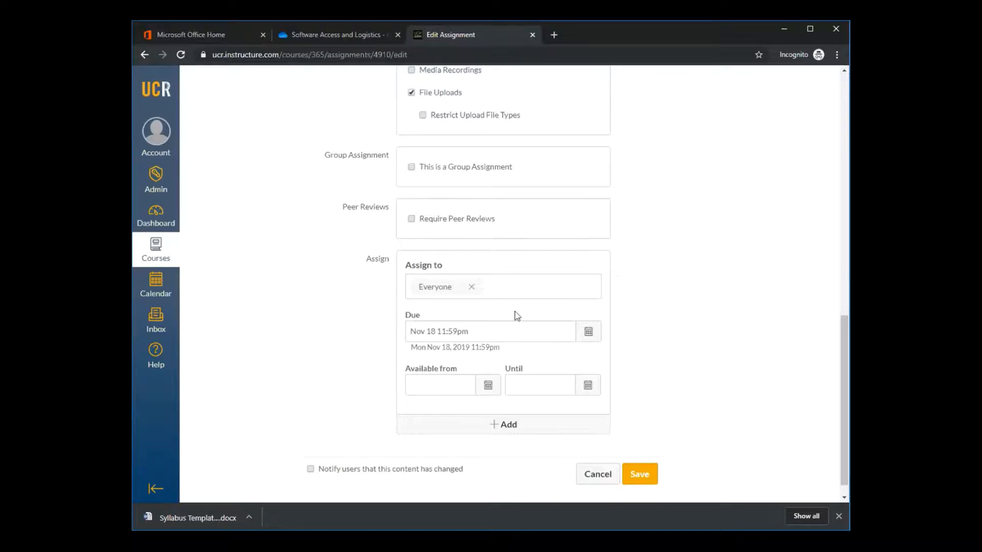
click(518, 288)
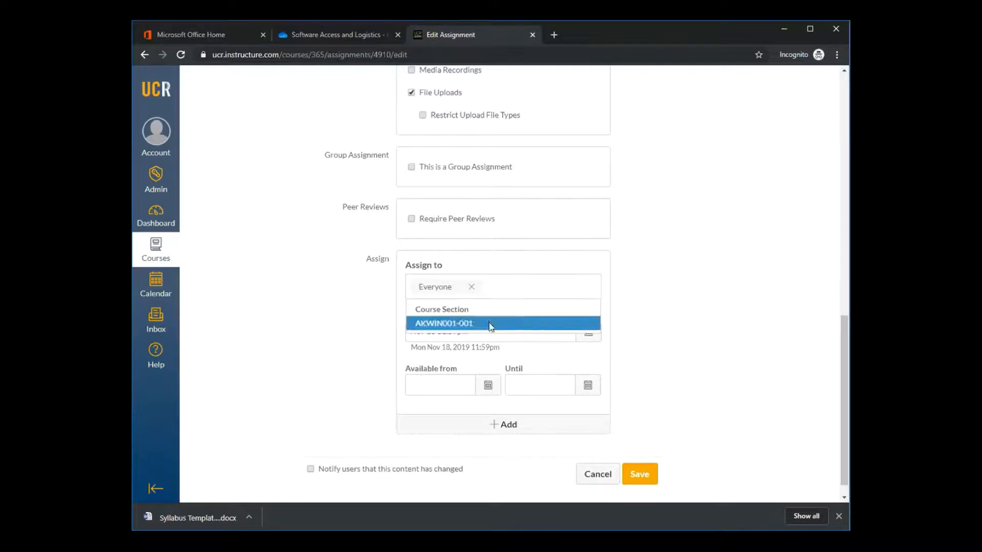
click(718, 323)
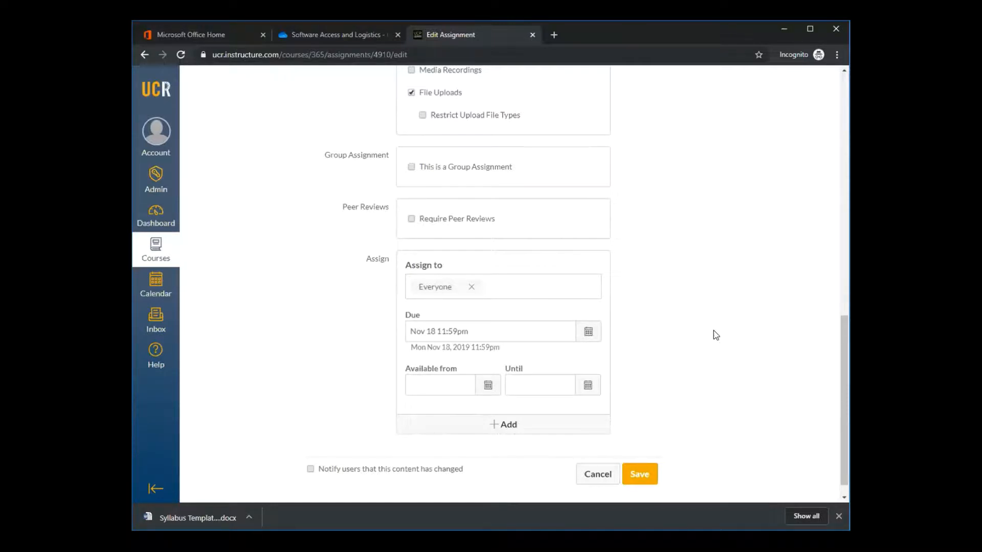
Save the edited Professional Networking assignment
click(639, 475)
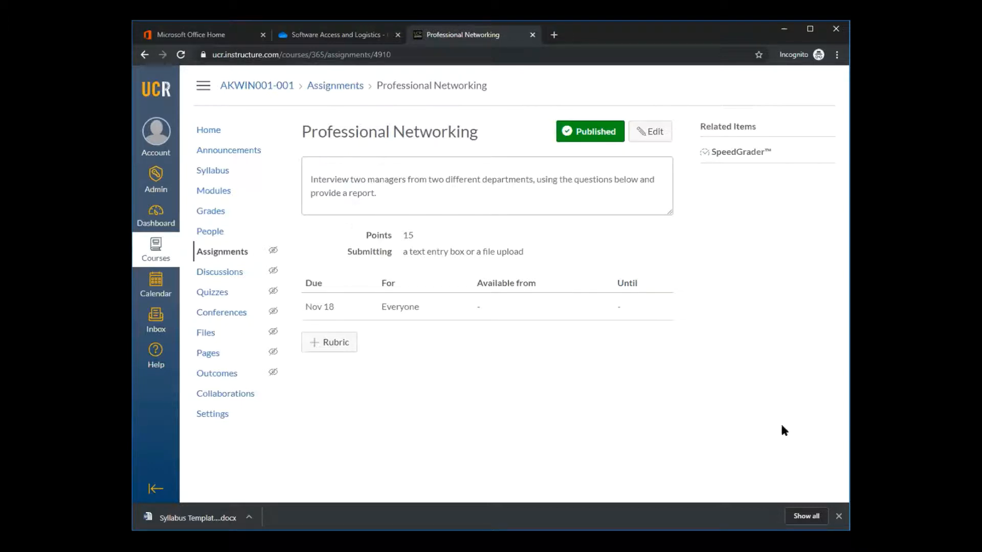
Open the course gradebook and inspect the test student's Week 1 Journal grade cell without entering a score
click(215, 190)
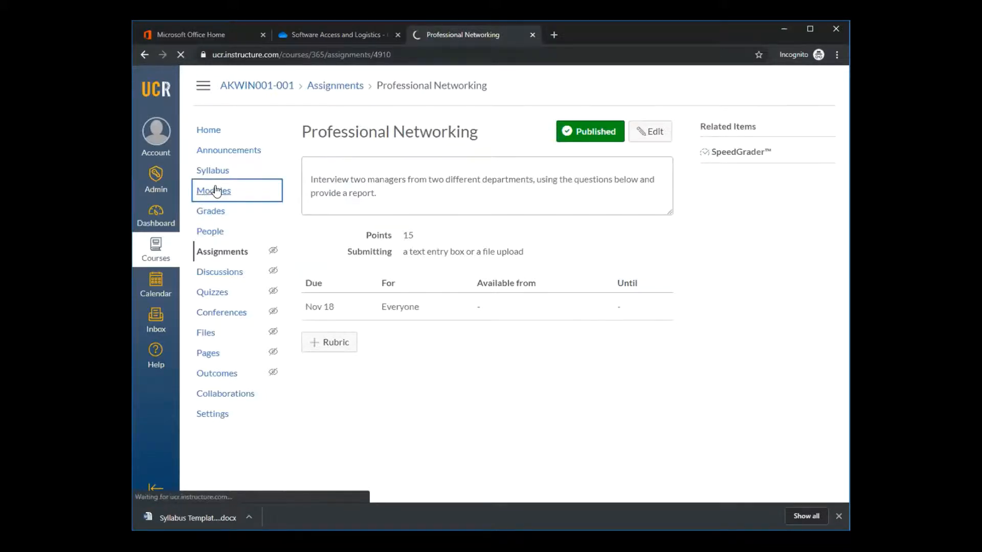
click(216, 214)
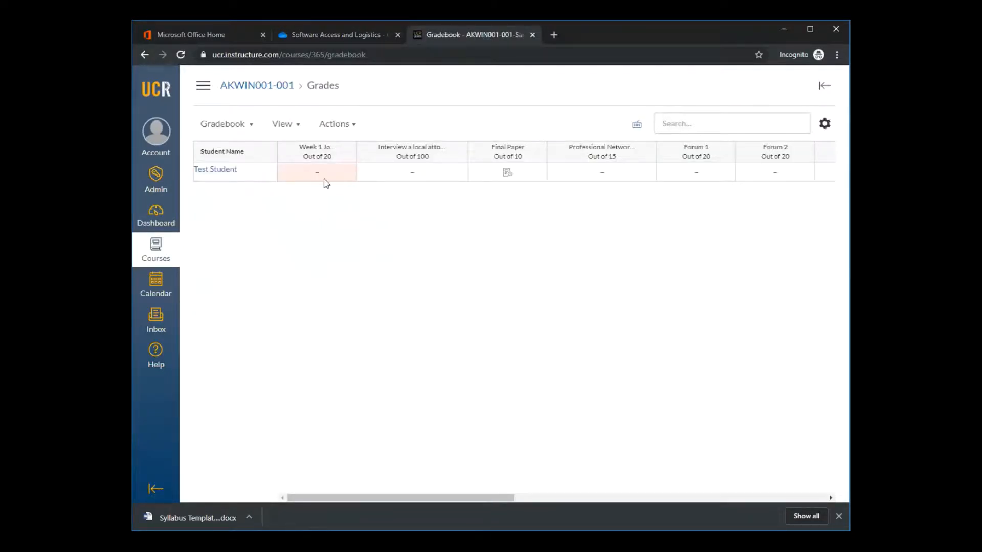
click(296, 174)
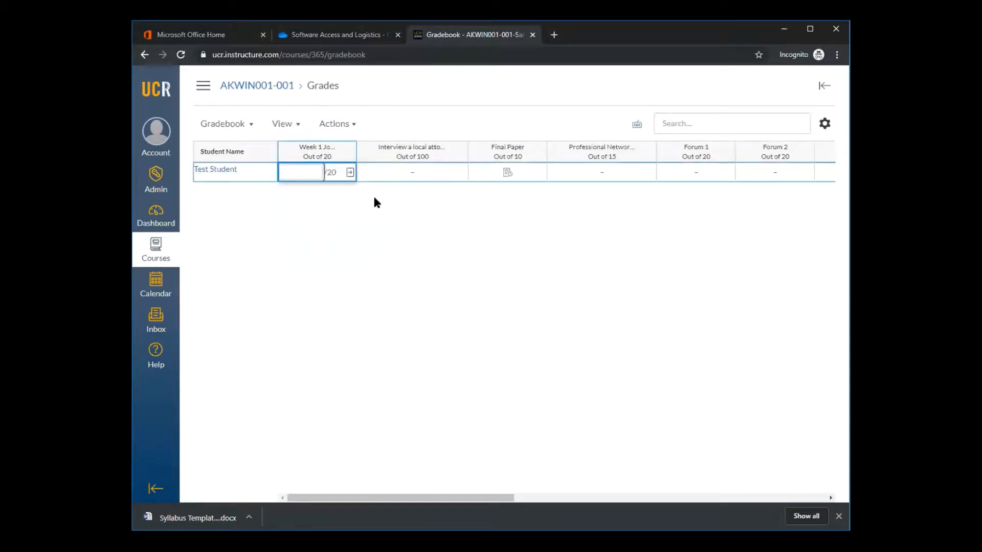
click(374, 202)
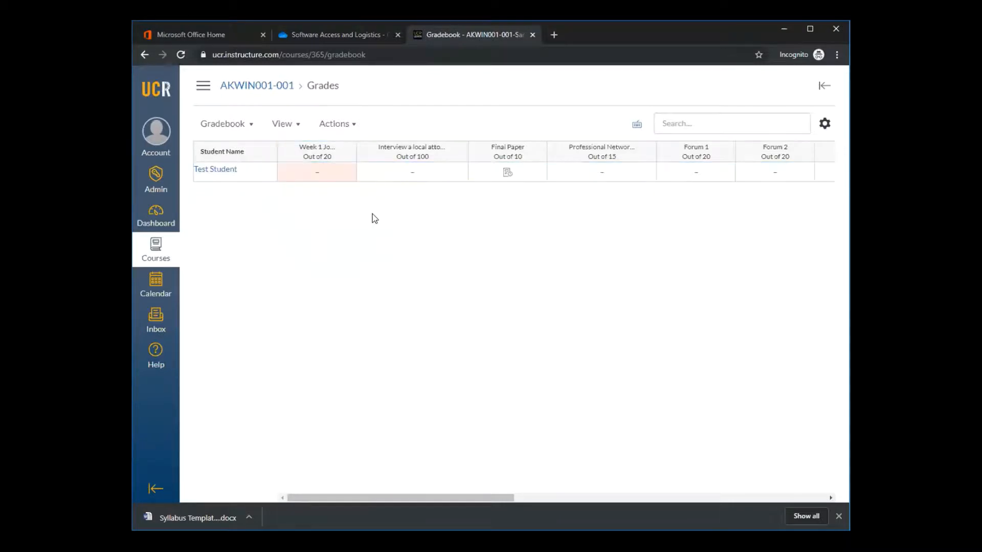
Preview the course in Student View, open Final Assignment from the Week July 1 - July 8 module, and leave Student View
click(203, 85)
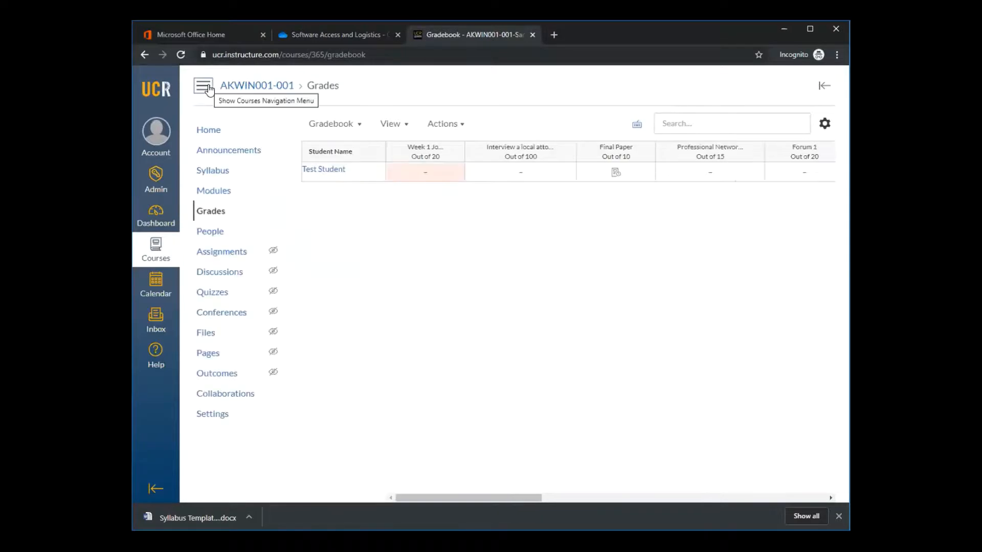
click(214, 191)
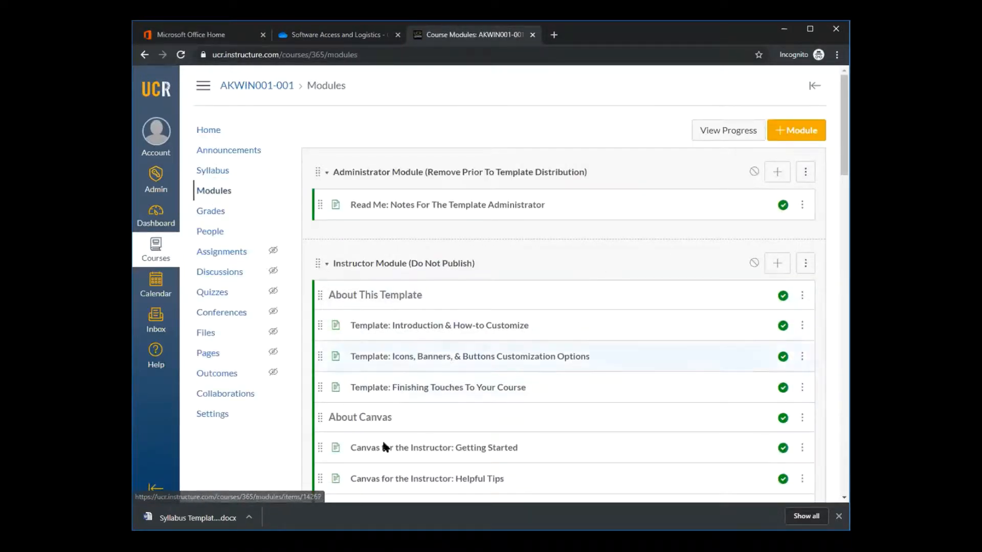
click(224, 416)
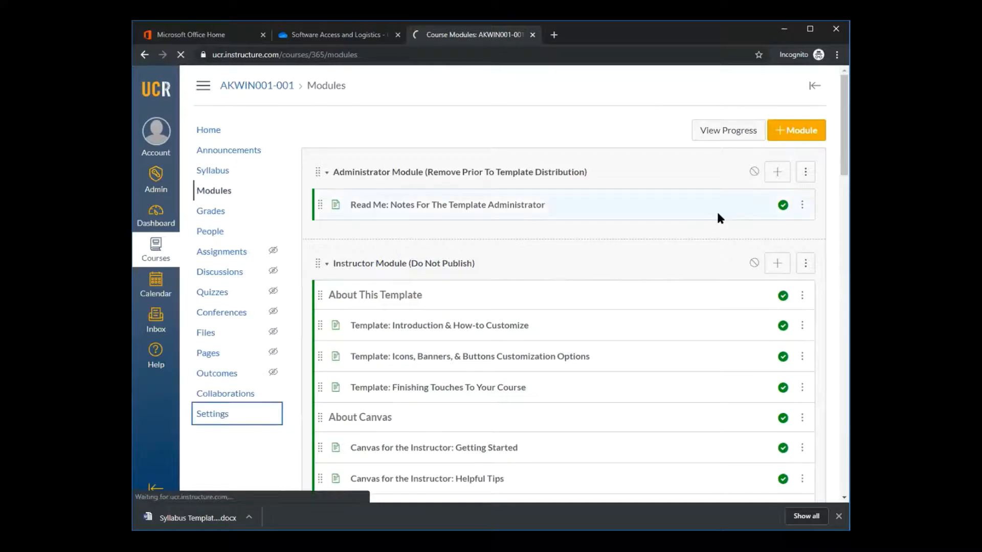
click(739, 135)
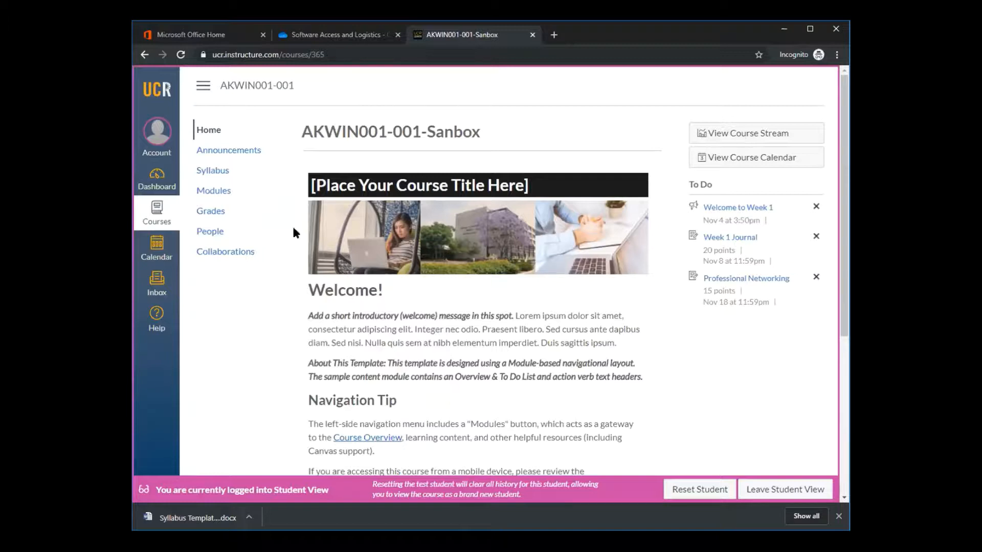
click(224, 194)
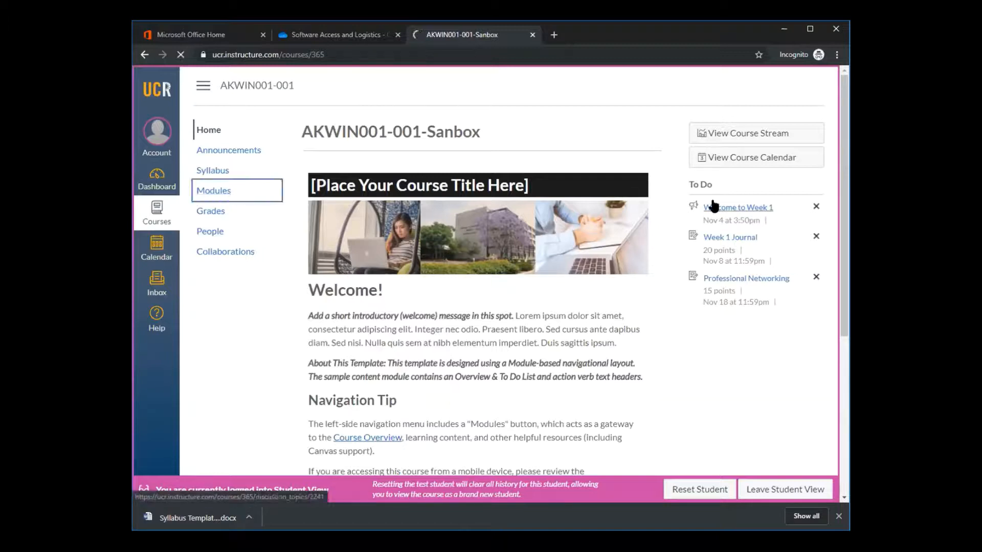
scroll(659, 235, down, 8)
scroll(660, 235, down, 10)
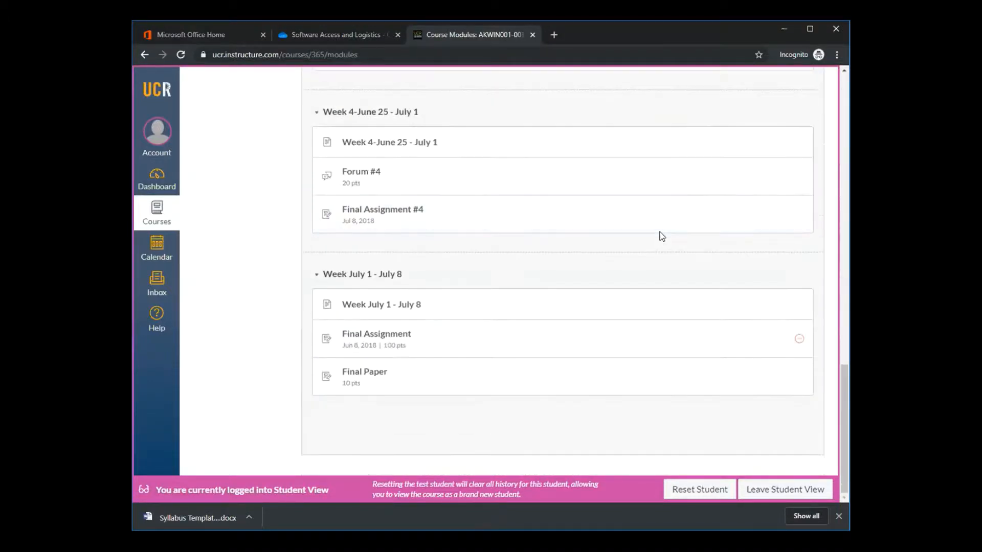
click(386, 337)
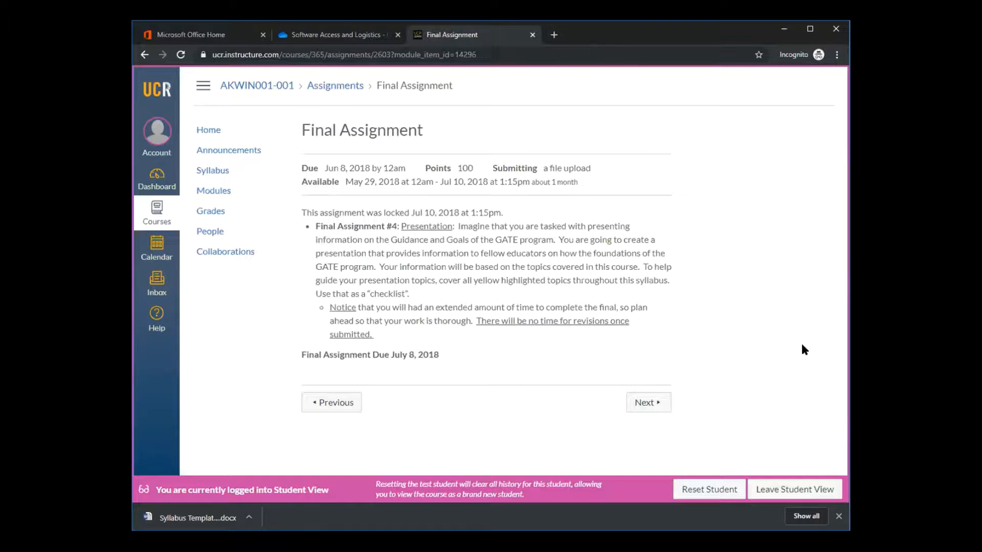
click(792, 491)
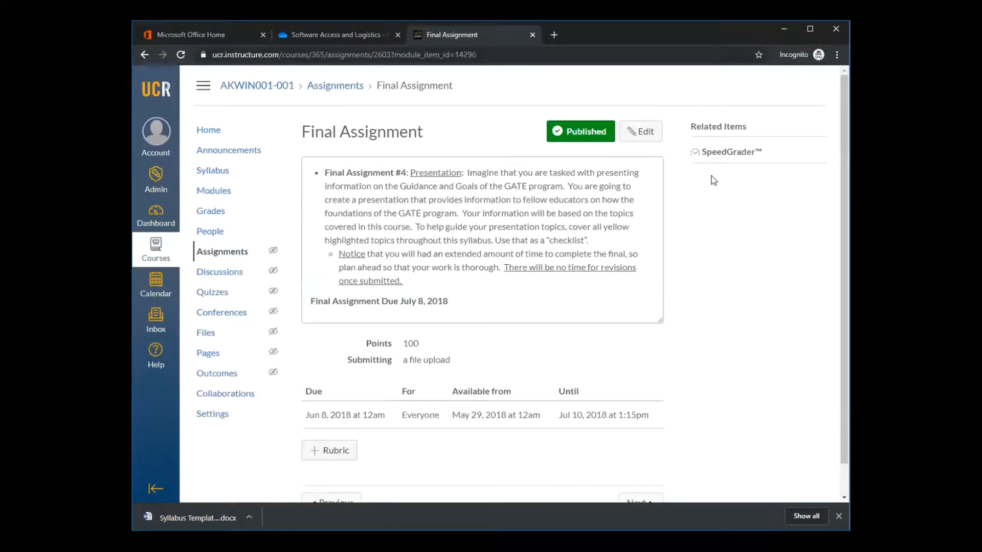
Enter Student View again from the course settings, look at the student home page, and leave the preview
click(196, 417)
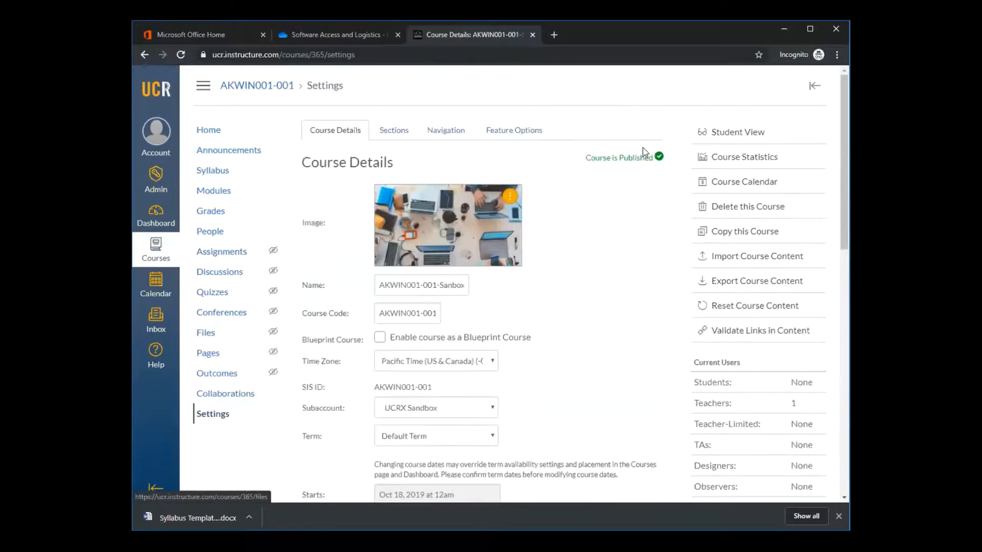
click(738, 133)
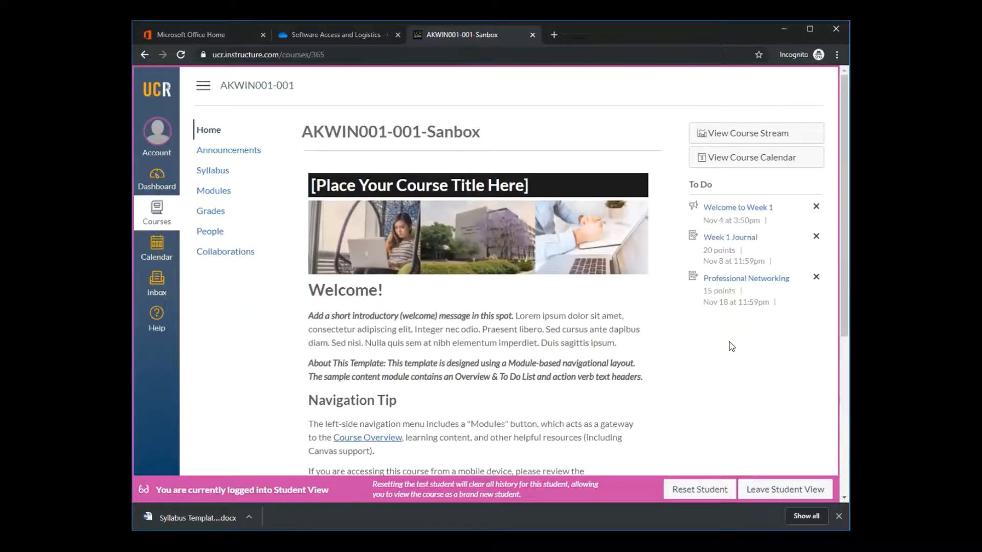
click(752, 490)
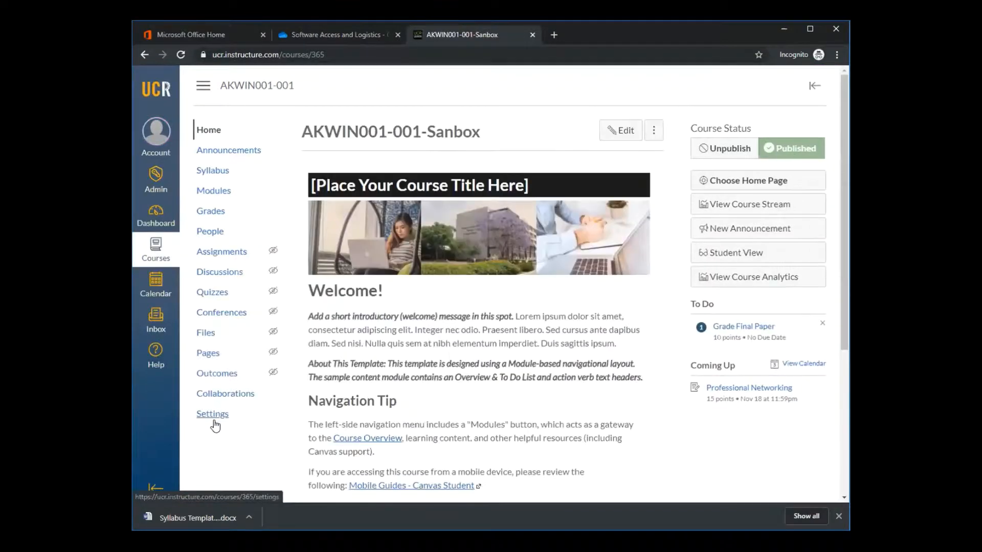
Review the Course Details settings, including the available time zones, keeping Pacific Time (US & Canada)
click(213, 420)
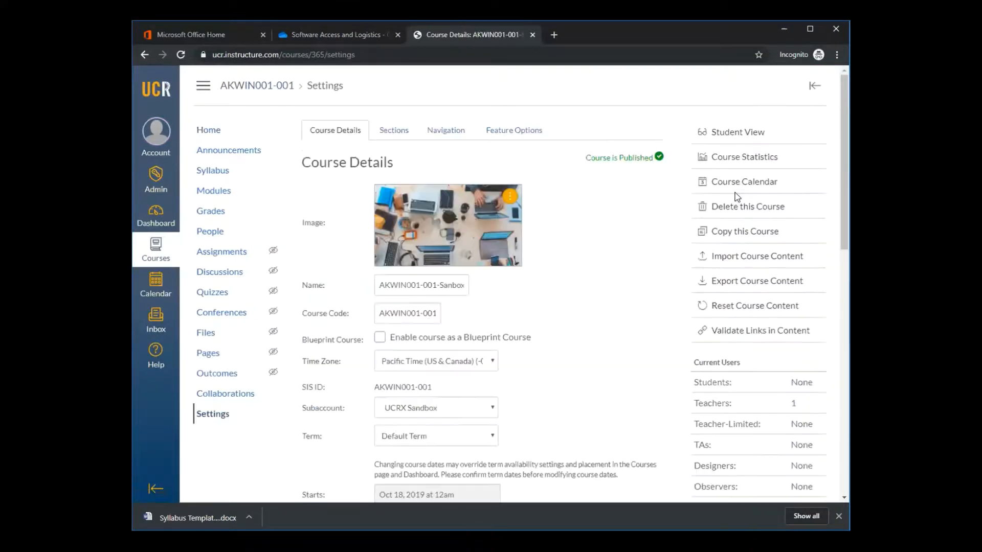
click(490, 362)
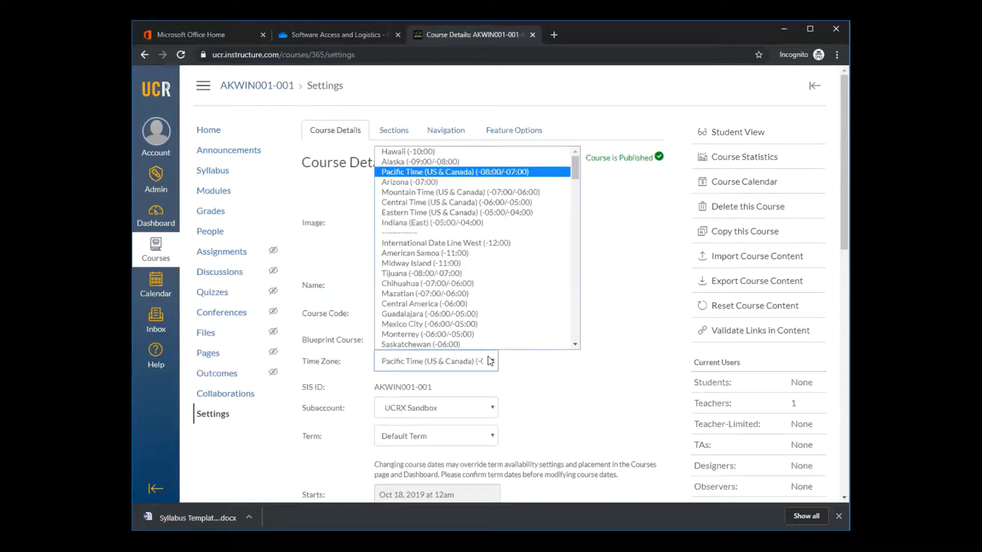
click(551, 375)
scroll(559, 335, down, 15)
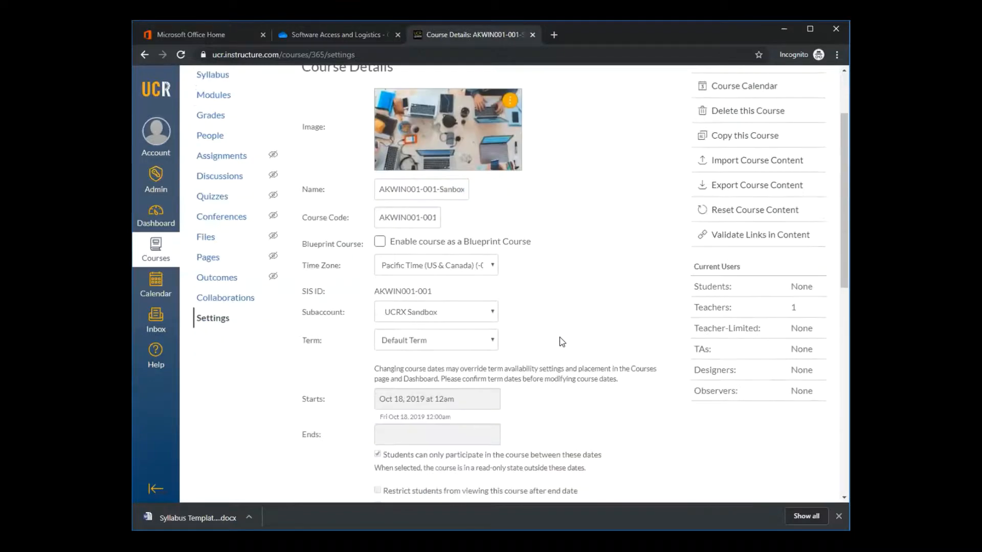
scroll(559, 334, up, 15)
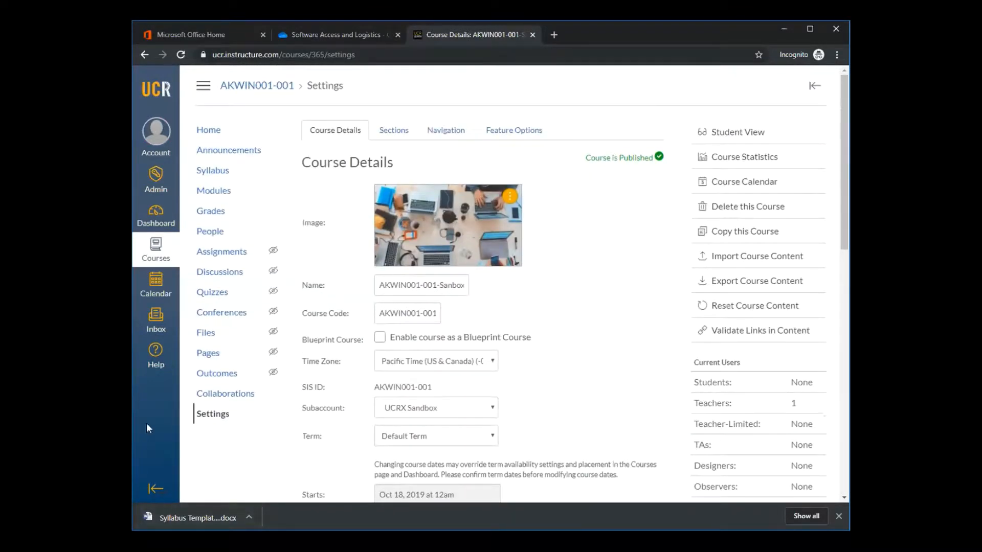
scroll(603, 253, down, 15)
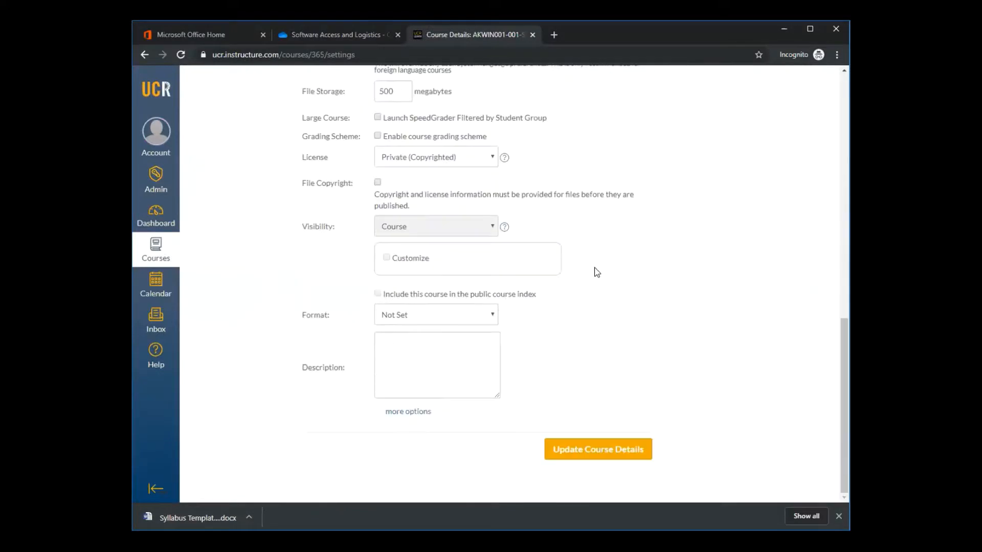
scroll(594, 271, up, 15)
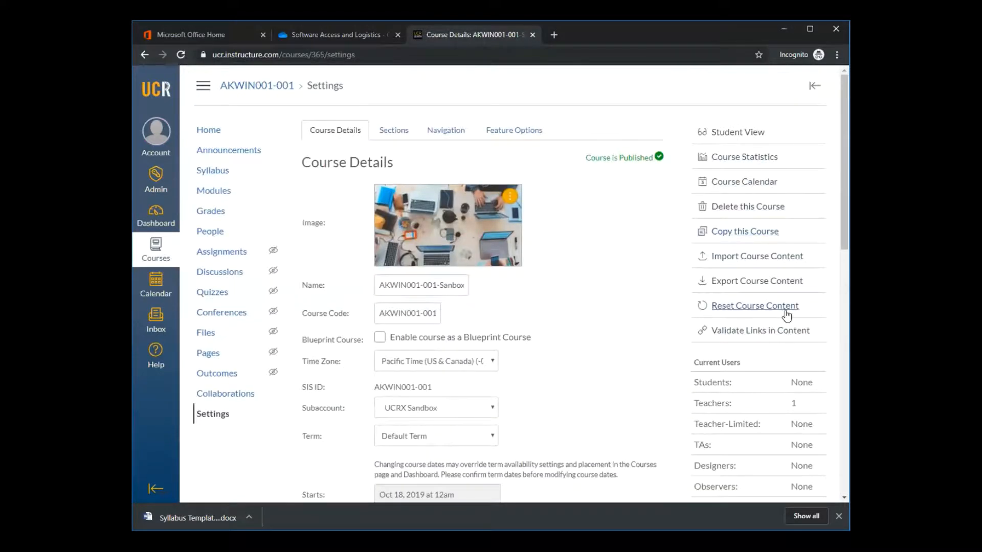
Look through the Sections, Navigation and Feature Options settings of the course and return to Course Details
click(398, 137)
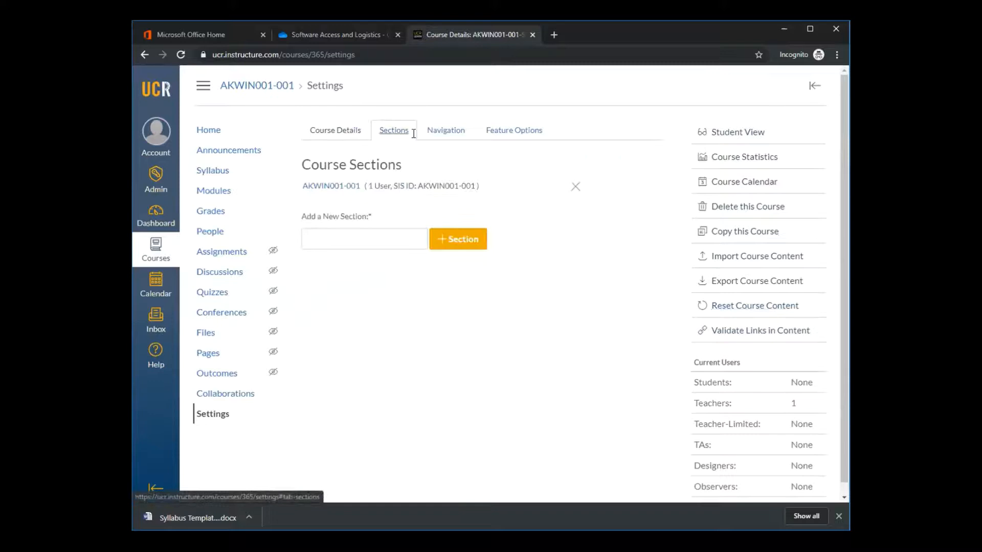
click(440, 134)
click(500, 132)
click(353, 134)
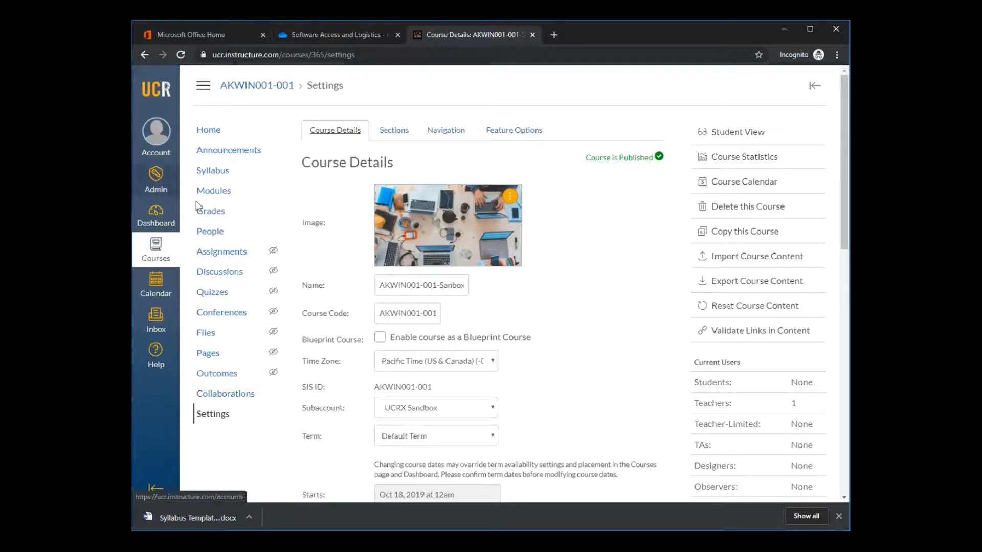
Examine the gradebook's columns from the first assignment through to the Total and back
click(205, 211)
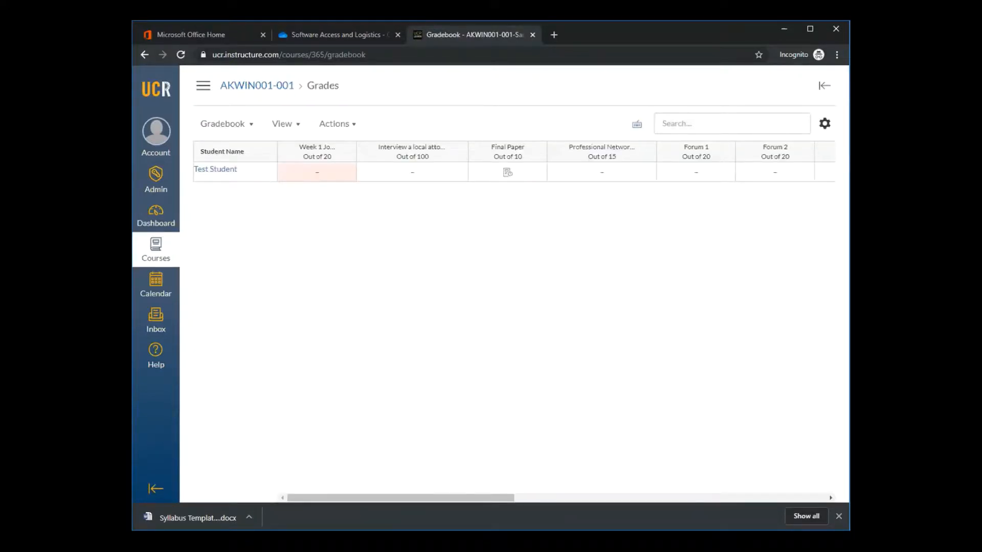
drag(404, 496, 354, 494)
drag(311, 498, 631, 489)
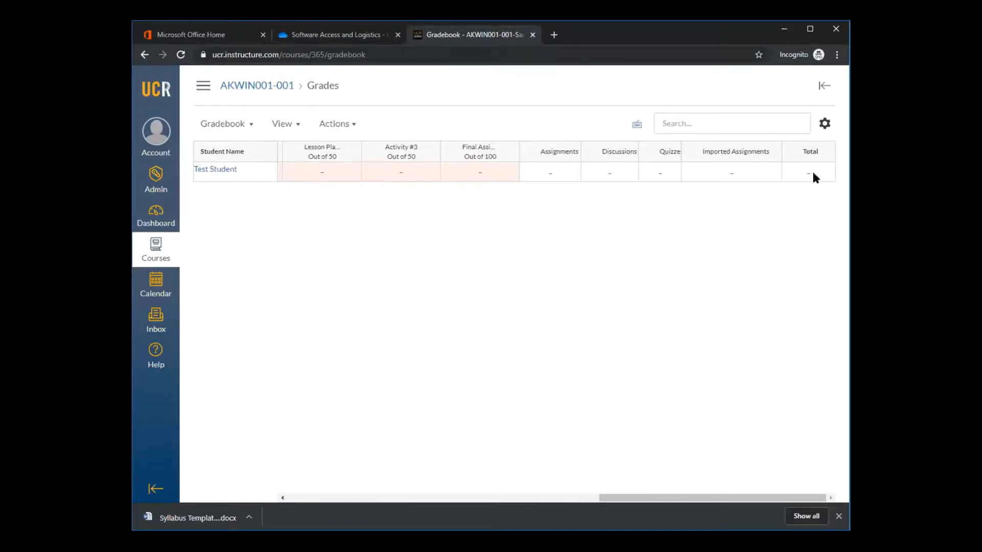
drag(766, 499, 806, 496)
drag(728, 497, 324, 481)
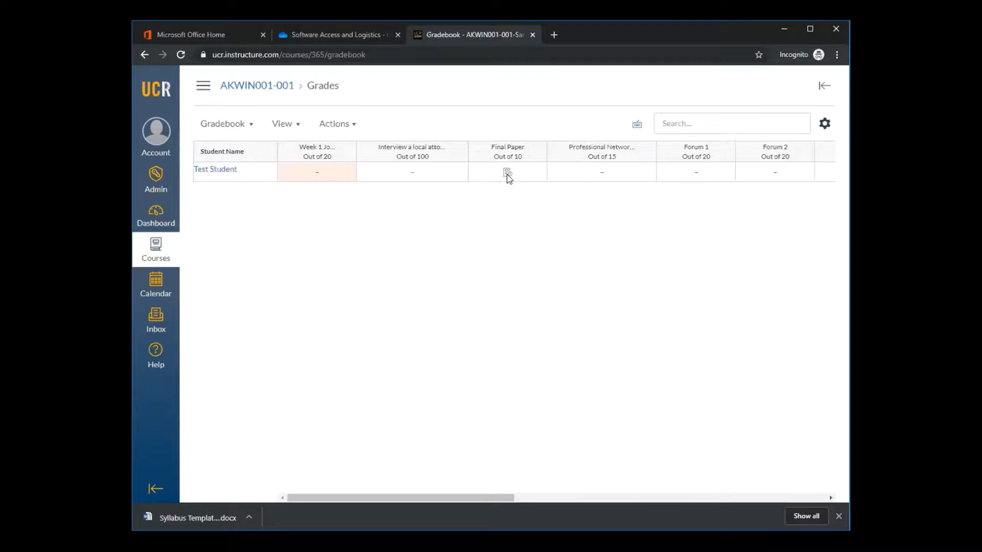
Open the course's assignments list and look over all its assignment groups, including Imported Assignments
click(206, 92)
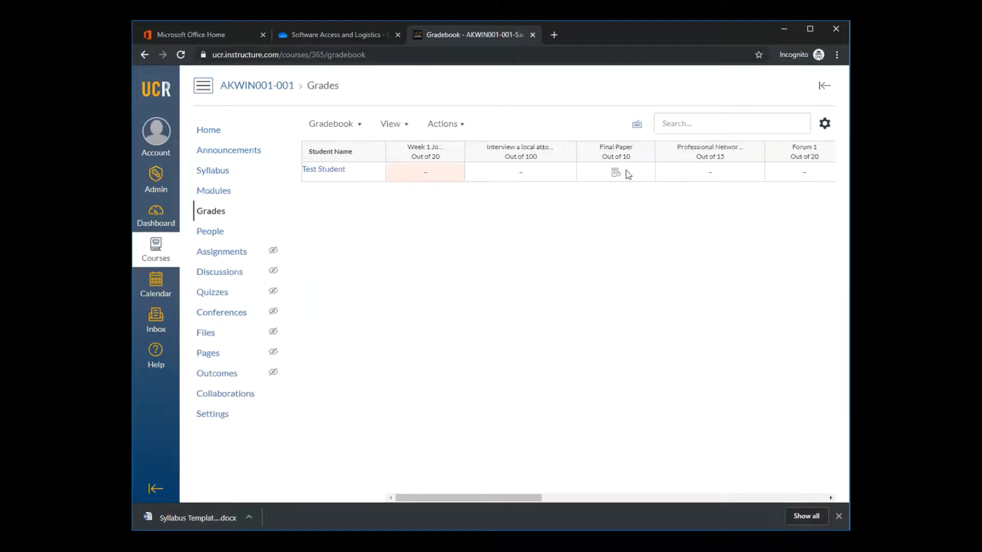
click(228, 257)
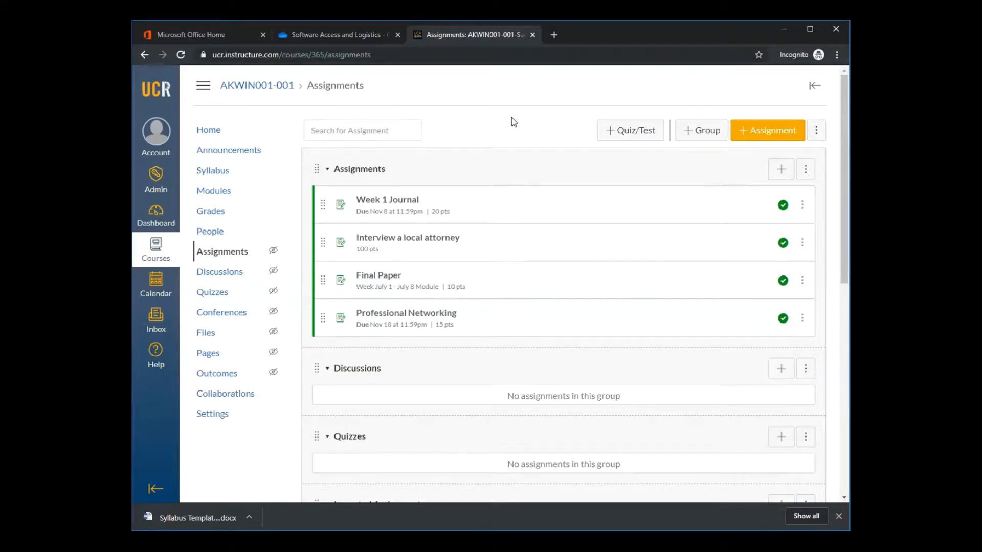
scroll(511, 117, down, 8)
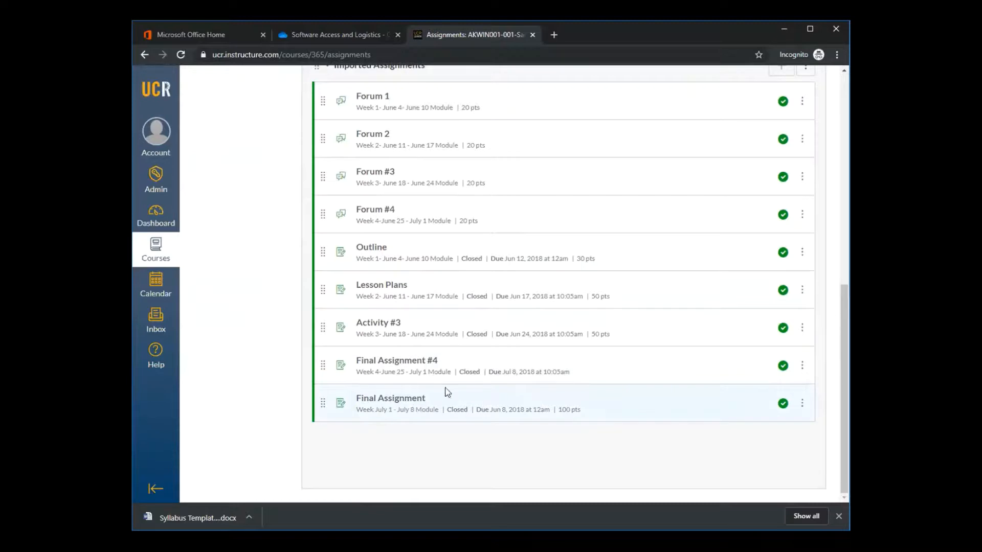
scroll(588, 312, up, 8)
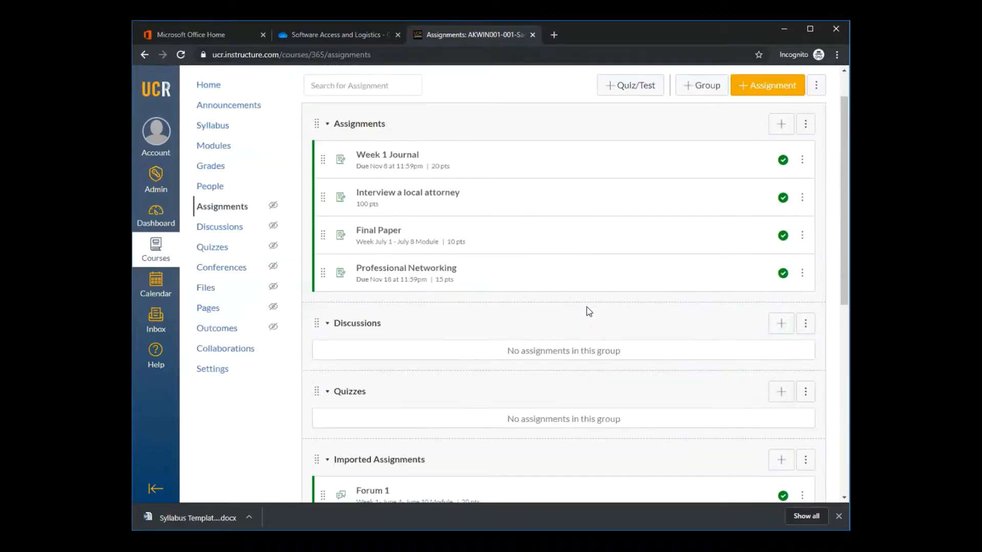
scroll(587, 311, down, 2)
scroll(587, 311, up, 3)
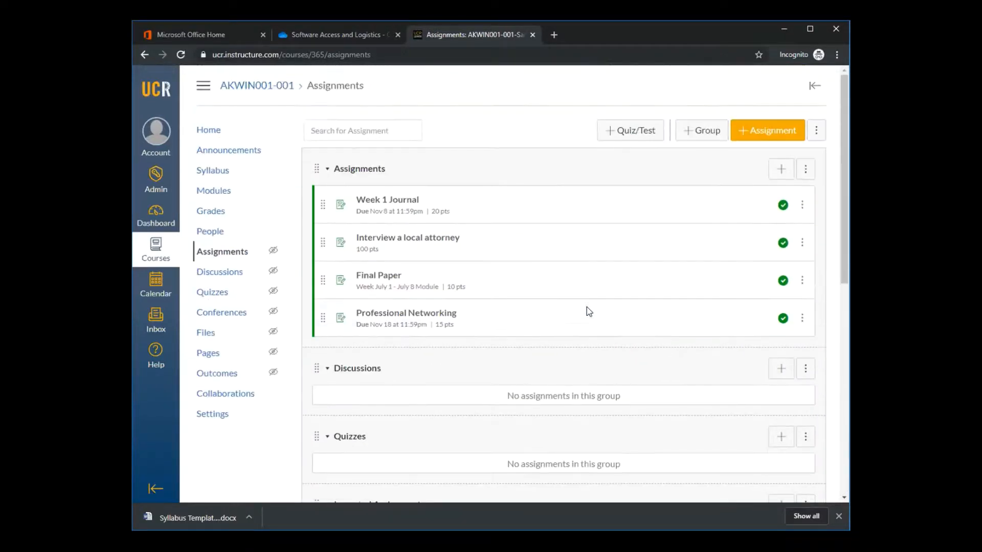
Open the Final Paper assignment, view the test student's submission in SpeedGrader, and close SpeedGrader
click(379, 276)
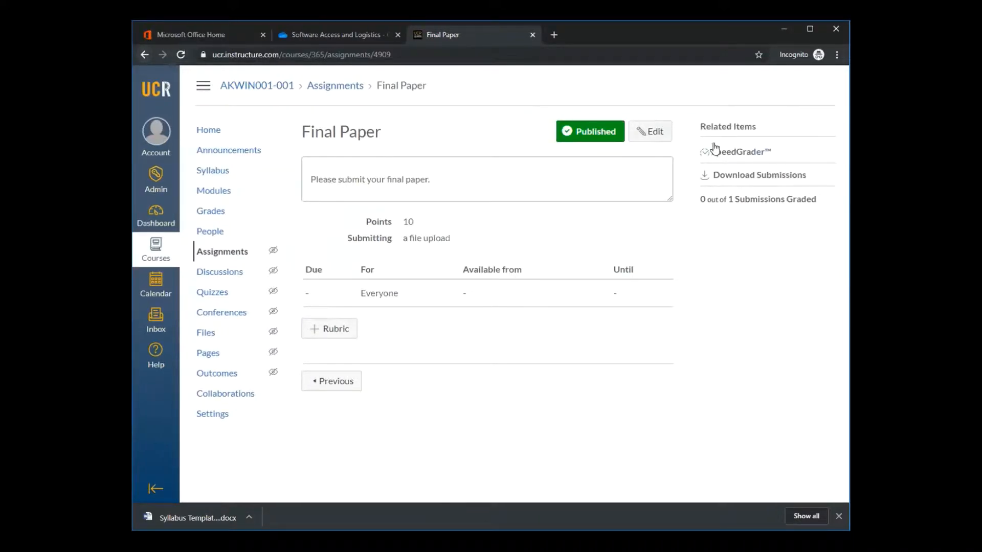
click(732, 153)
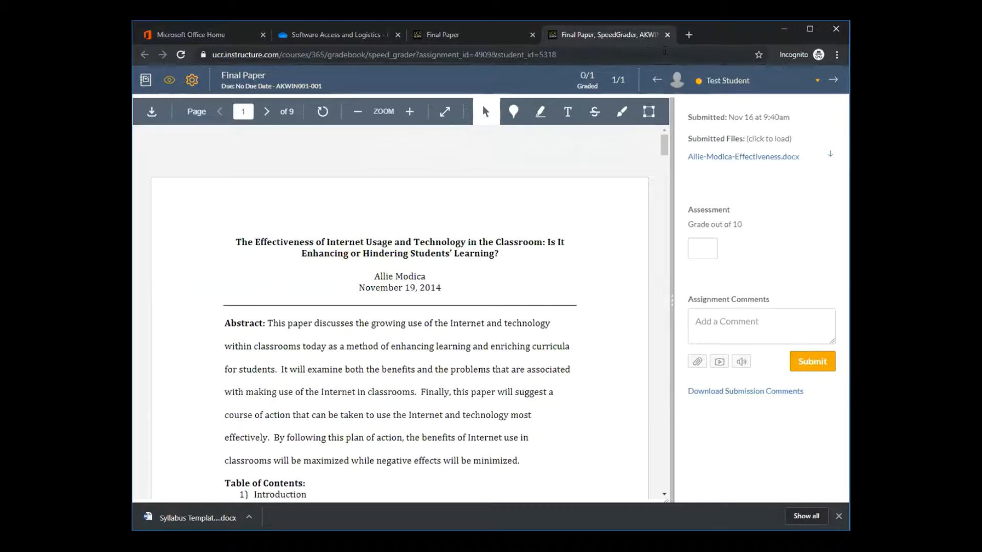
click(667, 34)
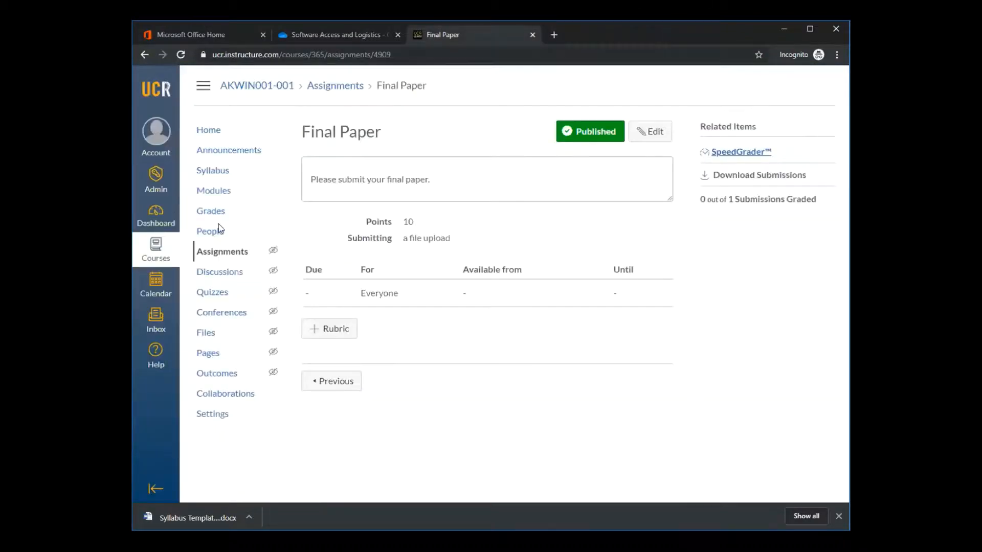
Reopen the Final Paper assignment from the assignments list and load its submission in SpeedGrader
click(205, 257)
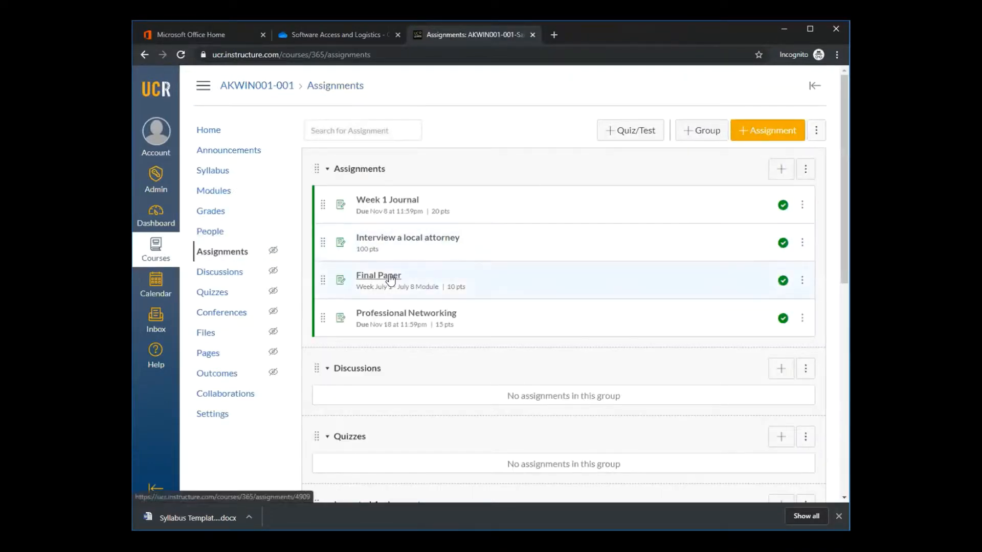
click(390, 280)
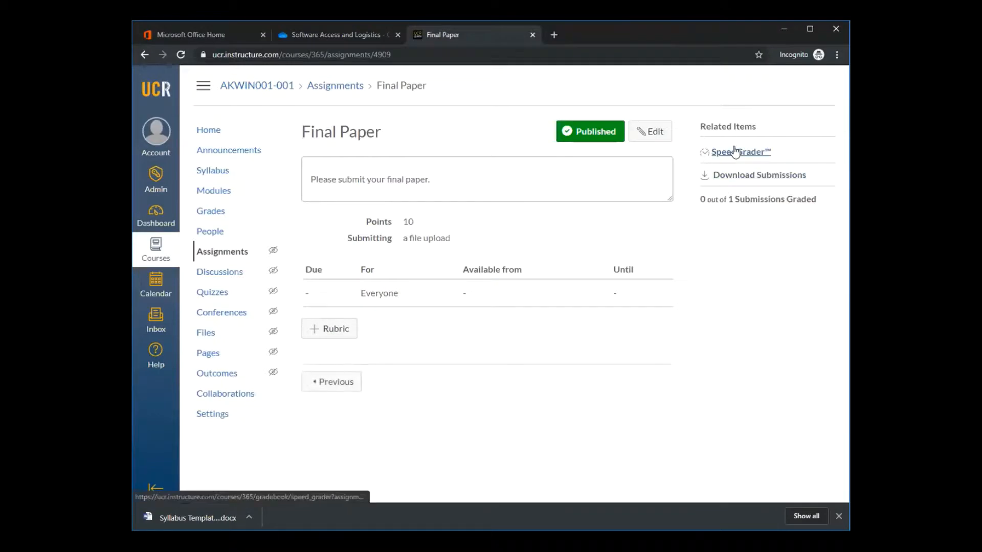
click(738, 154)
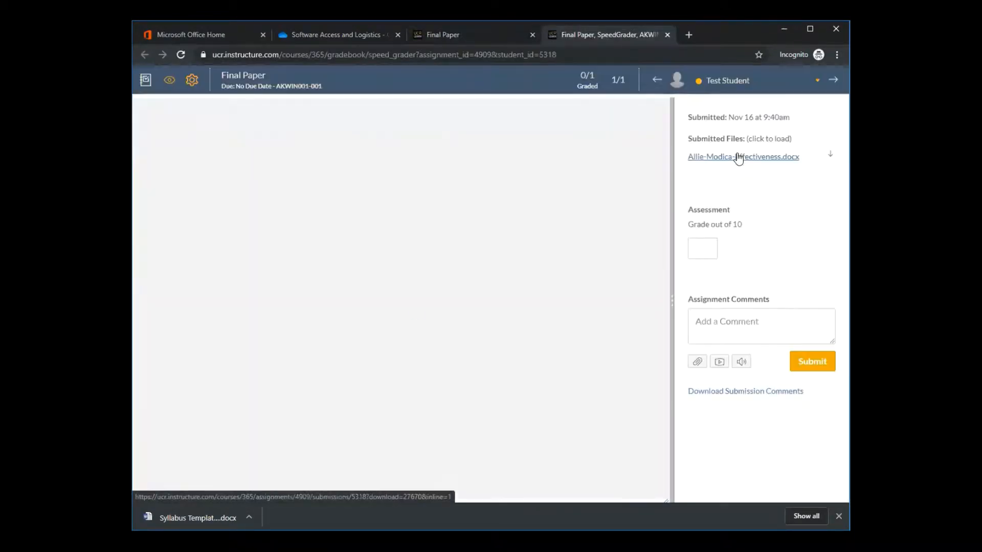
click(738, 156)
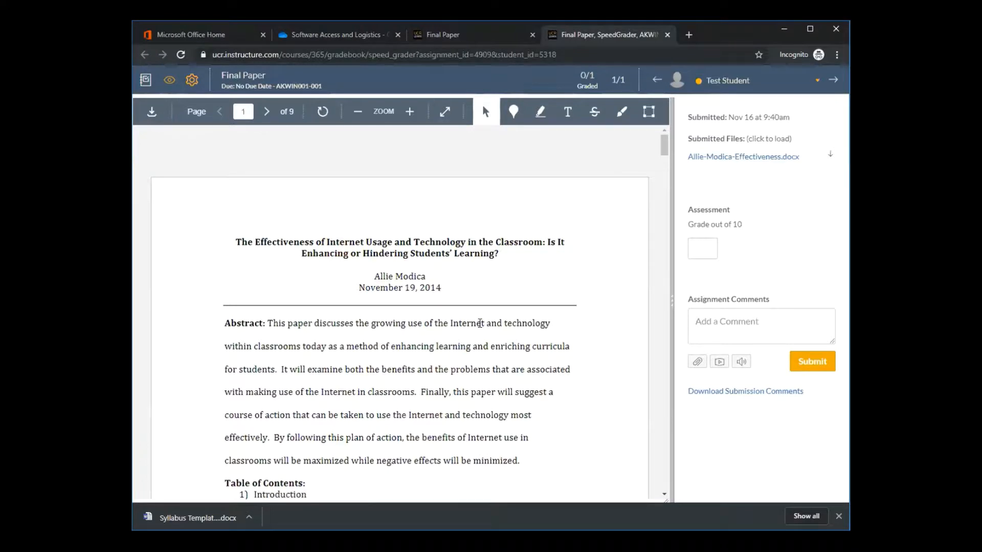
Read through the test student's submitted paper, from the title page to about page 5 and back
scroll(528, 204, down, 1)
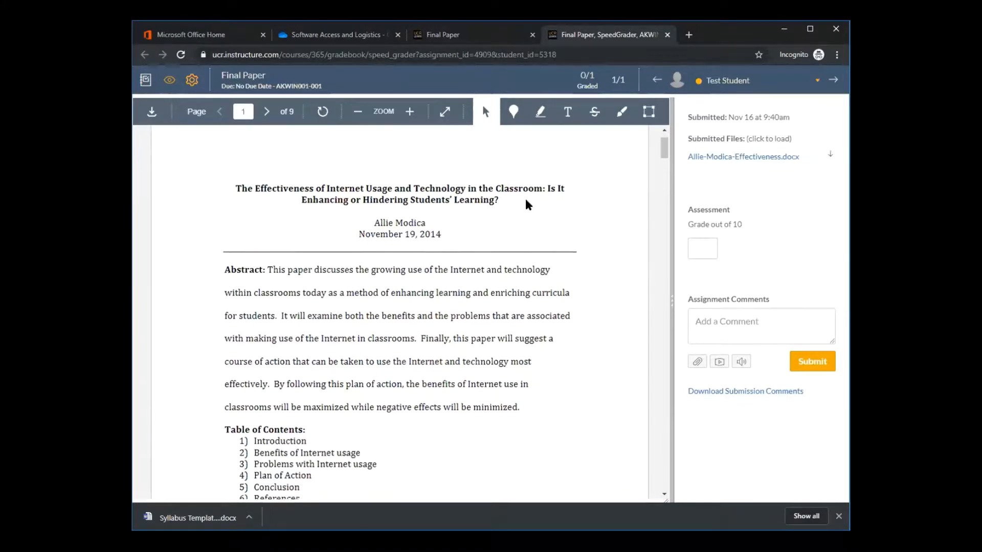
scroll(529, 204, down, 12)
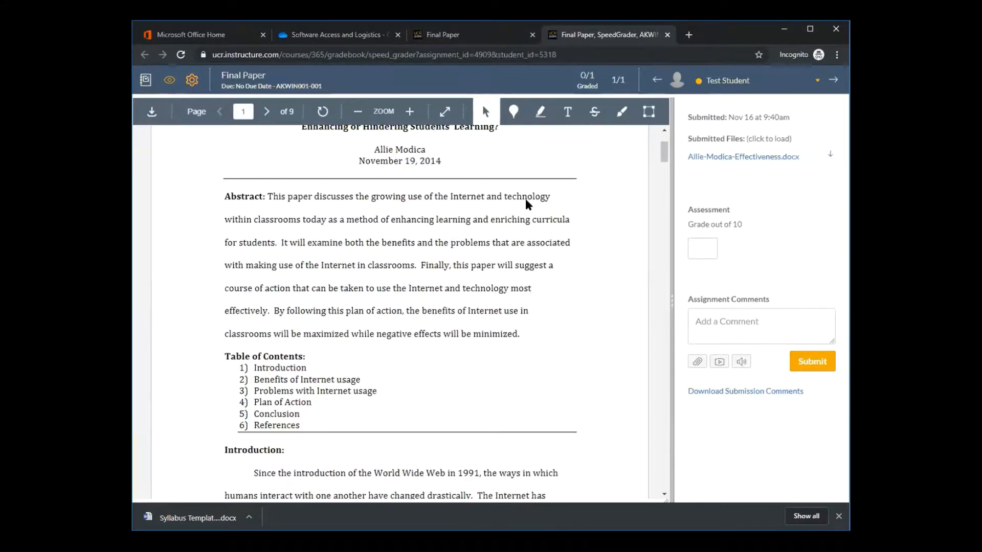
scroll(529, 200, down, 15)
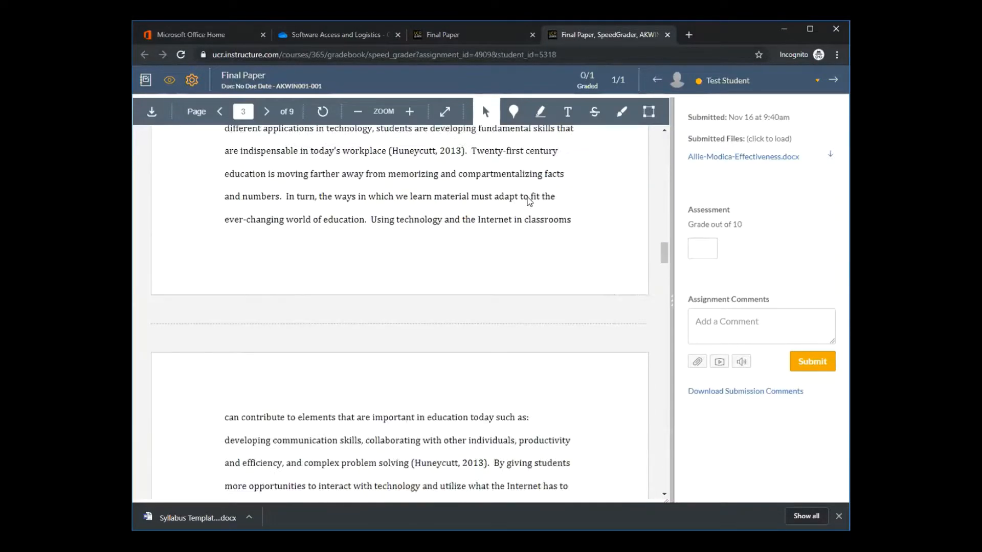
scroll(528, 196, up, 20)
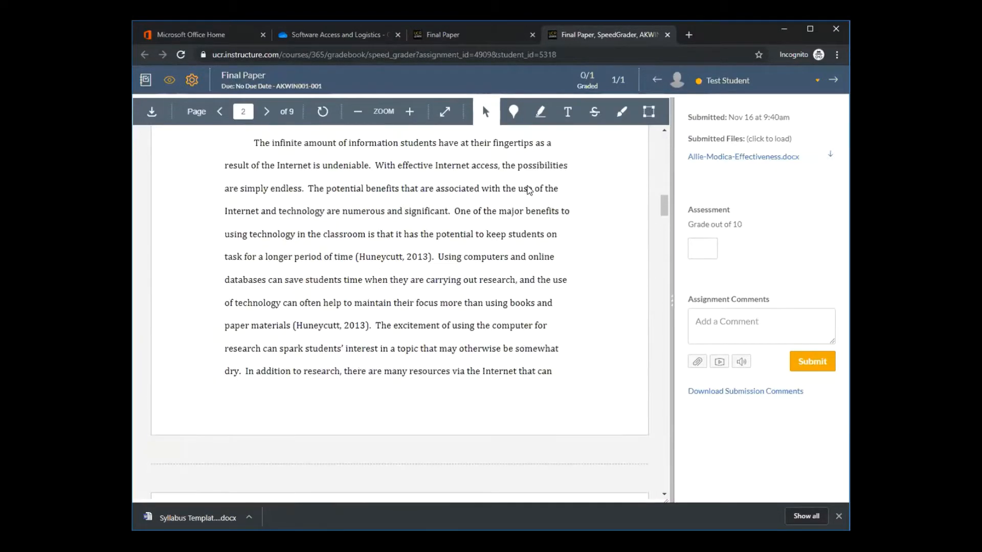
scroll(526, 189, up, 4)
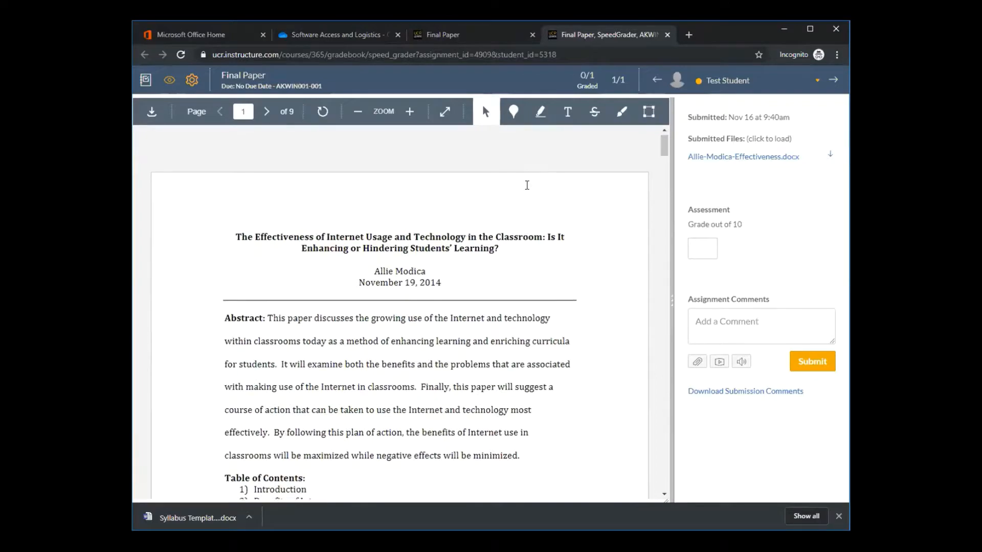
scroll(527, 187, down, 6)
scroll(526, 186, down, 20)
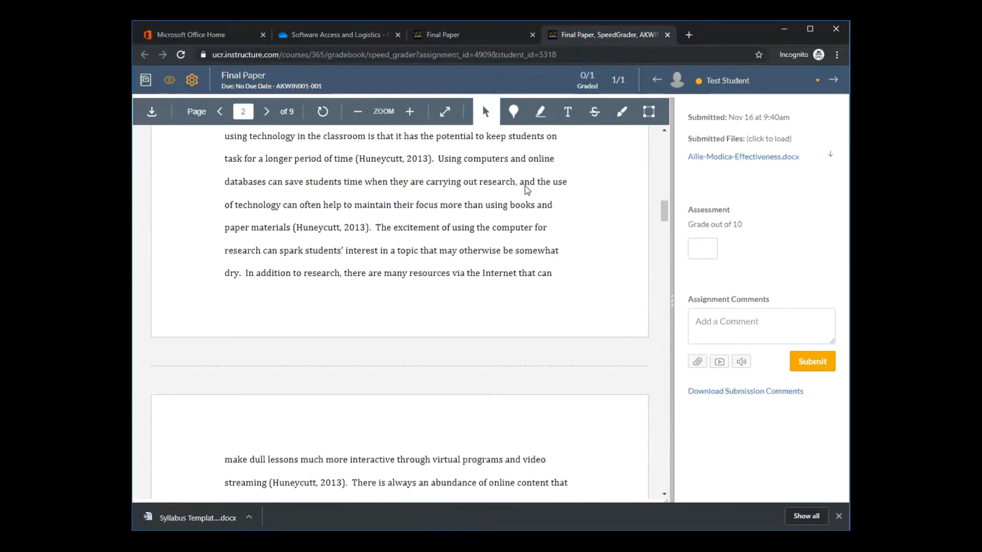
scroll(526, 185, down, 9)
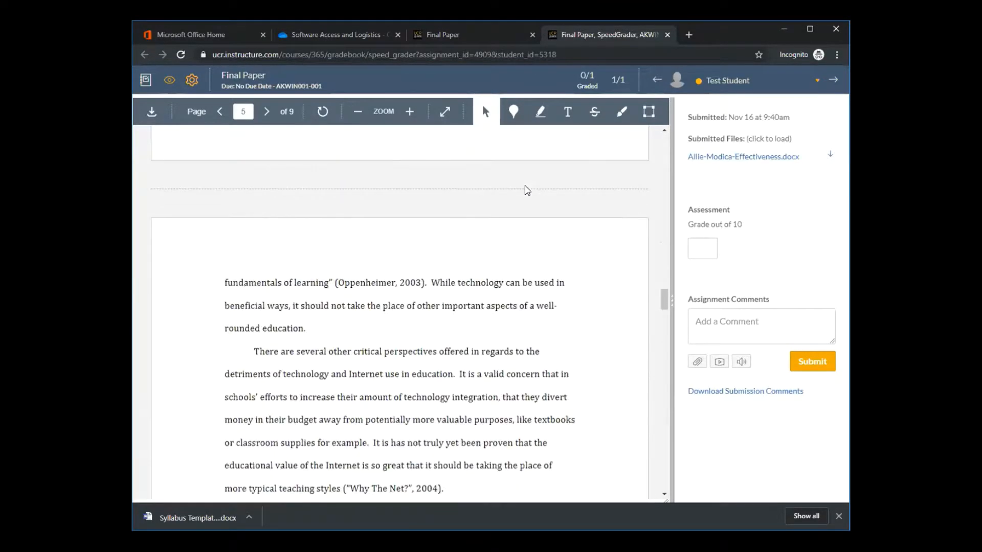
scroll(527, 190, up, 20)
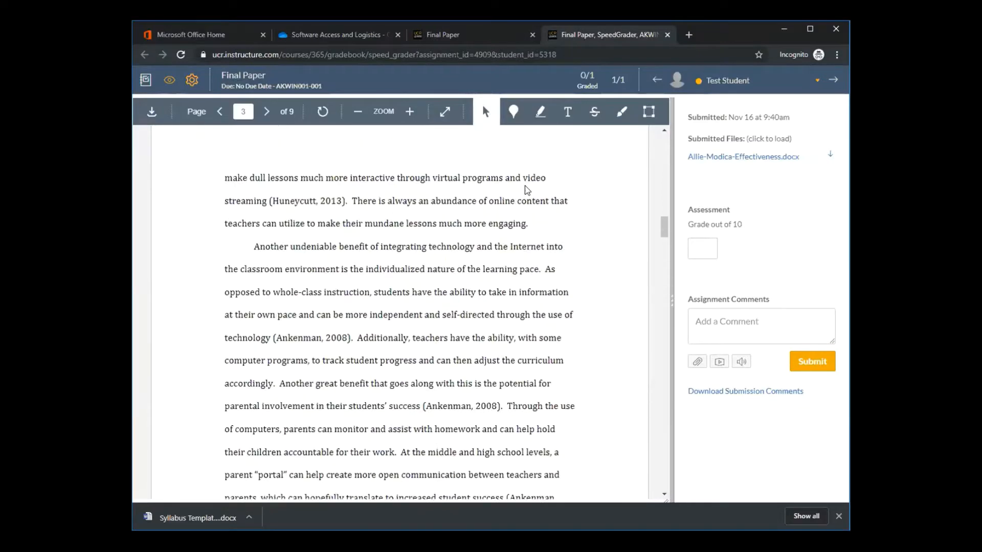
scroll(525, 185, up, 10)
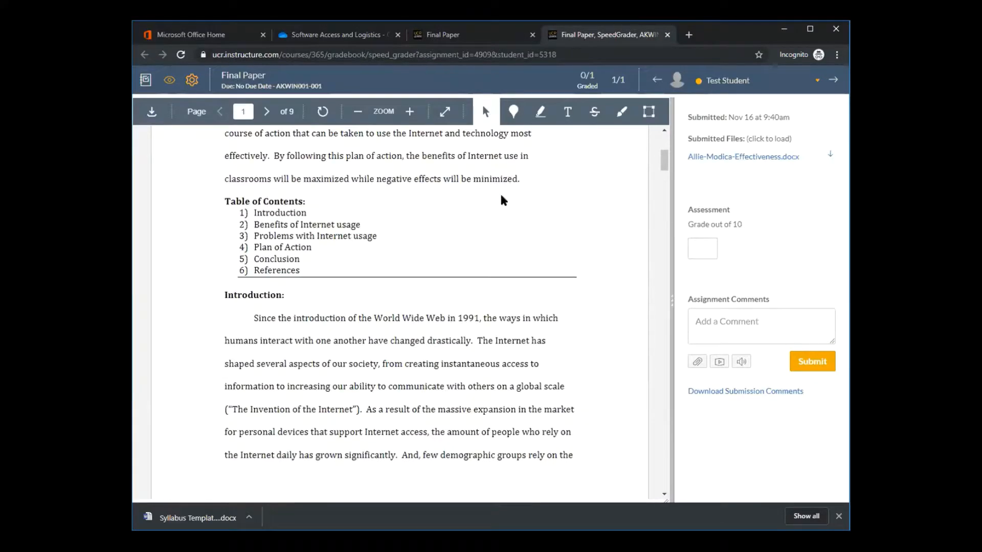
scroll(501, 200, up, 5)
Highlight the word "Abstract" in yellow on page 1 and attach the comment "Thanks for including the abstract." to it
click(541, 113)
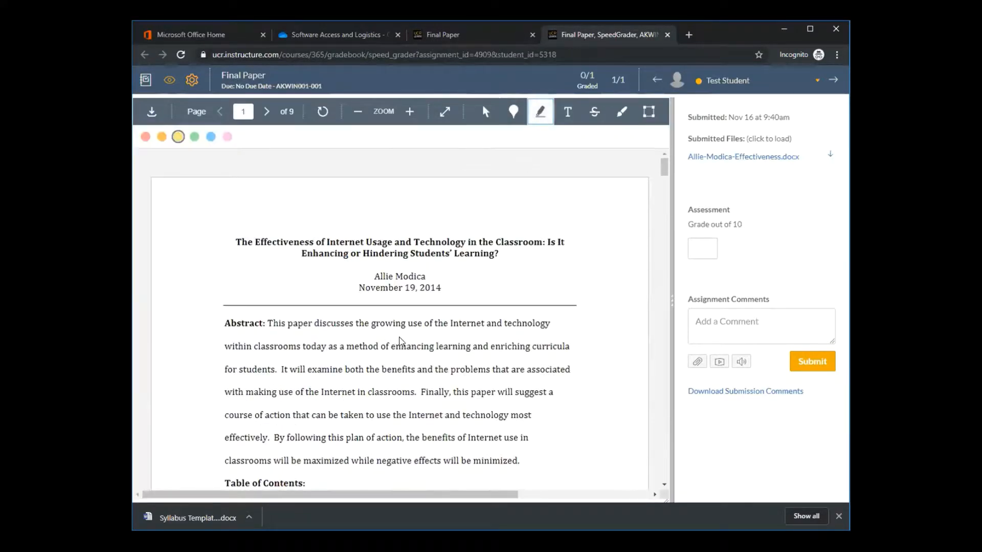
scroll(489, 396, down, 1)
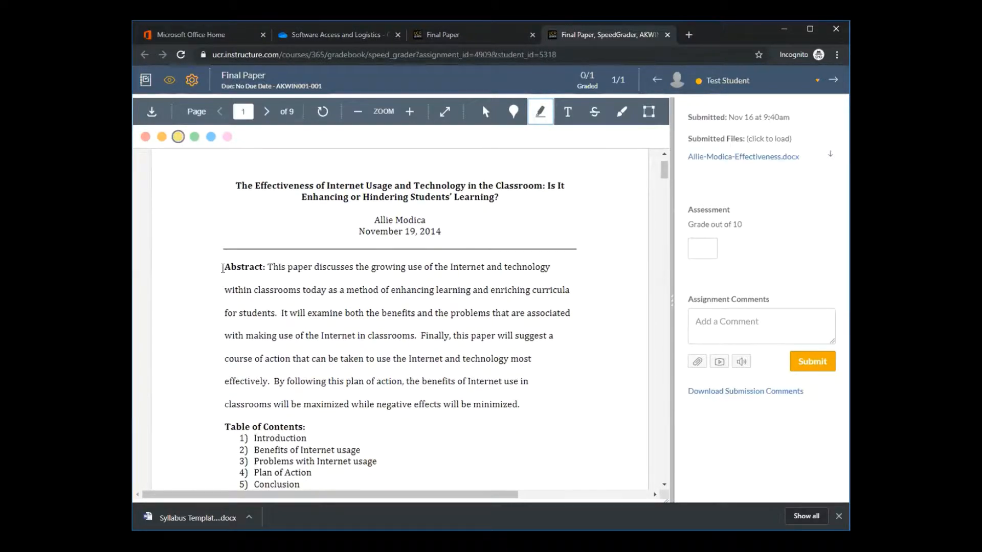
drag(223, 268, 263, 267)
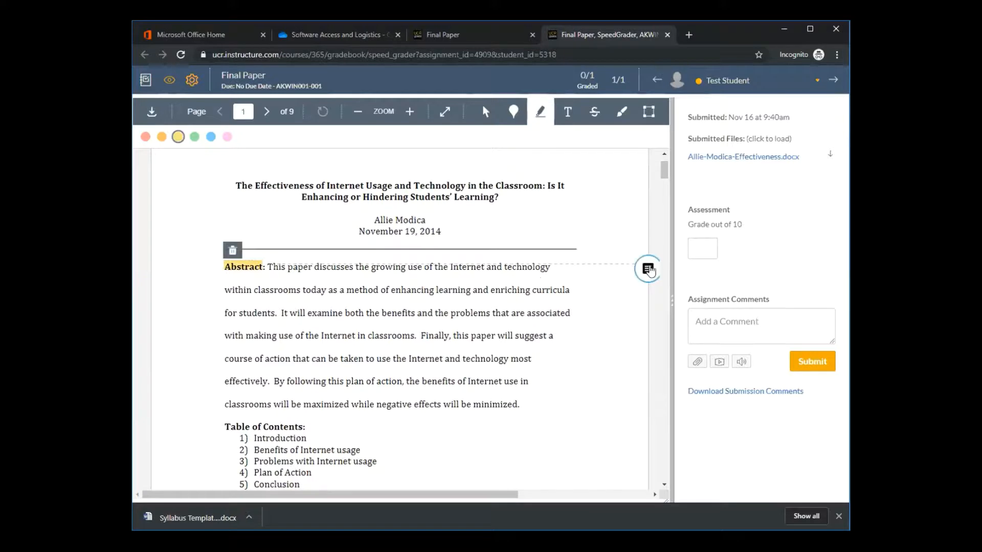
click(648, 270)
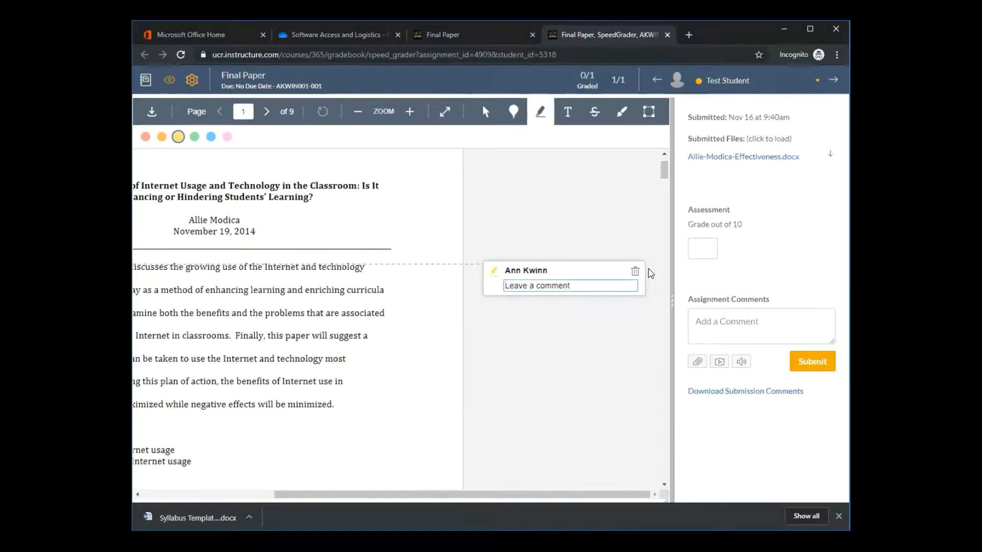
text(Thanks for including the abstract.)
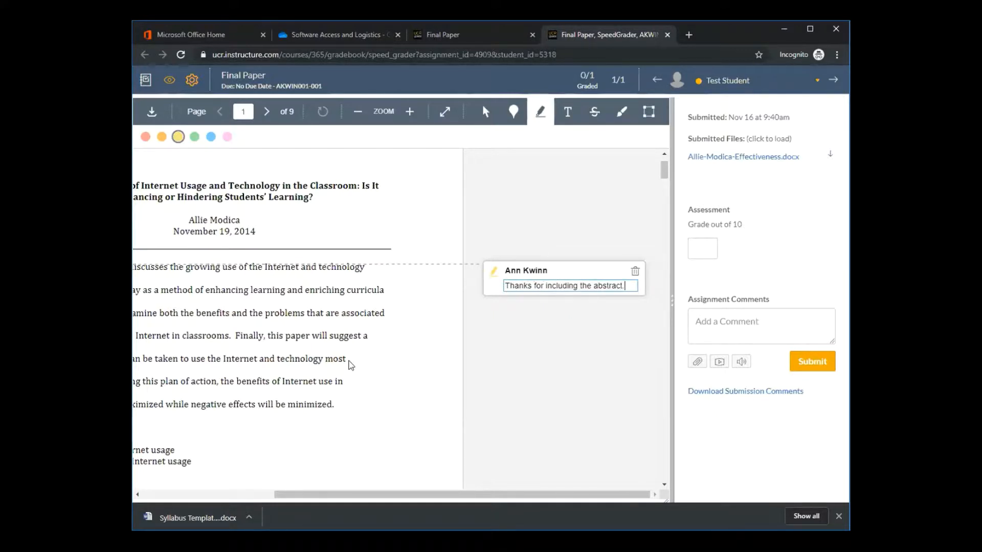
drag(436, 496, 315, 483)
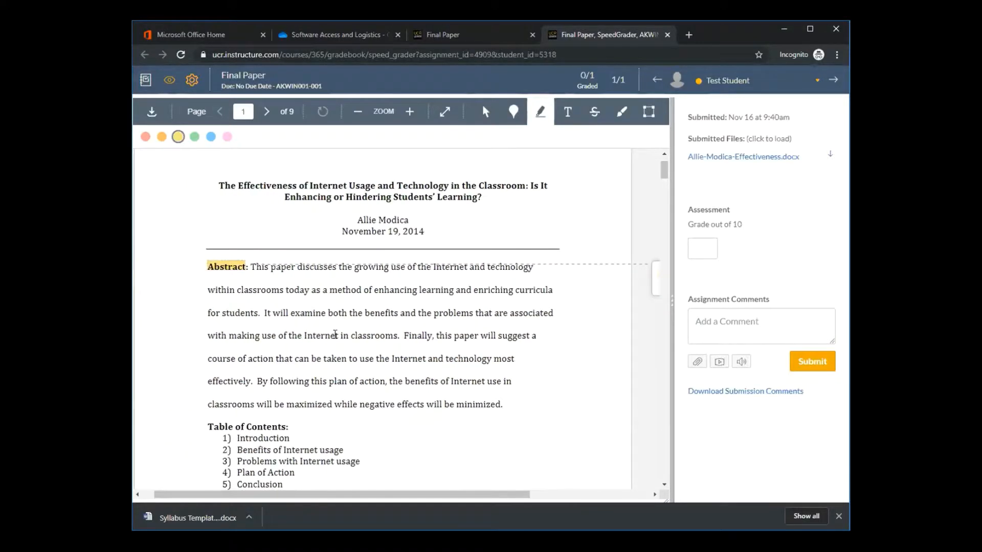
Enter ";dlfj;gsaldfj'" as the assignment comment and bring up its file attachment option
scroll(322, 347, down, 5)
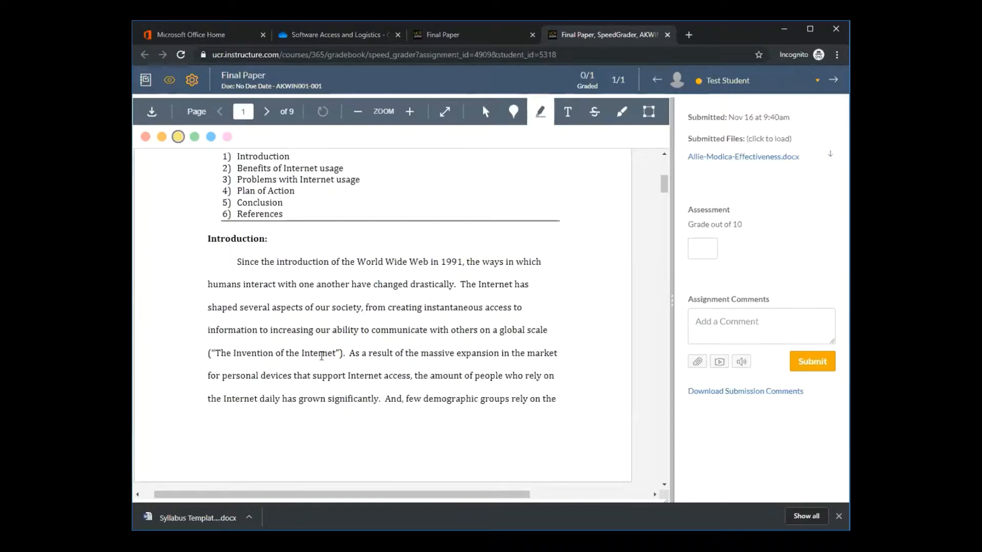
scroll(453, 294, up, 5)
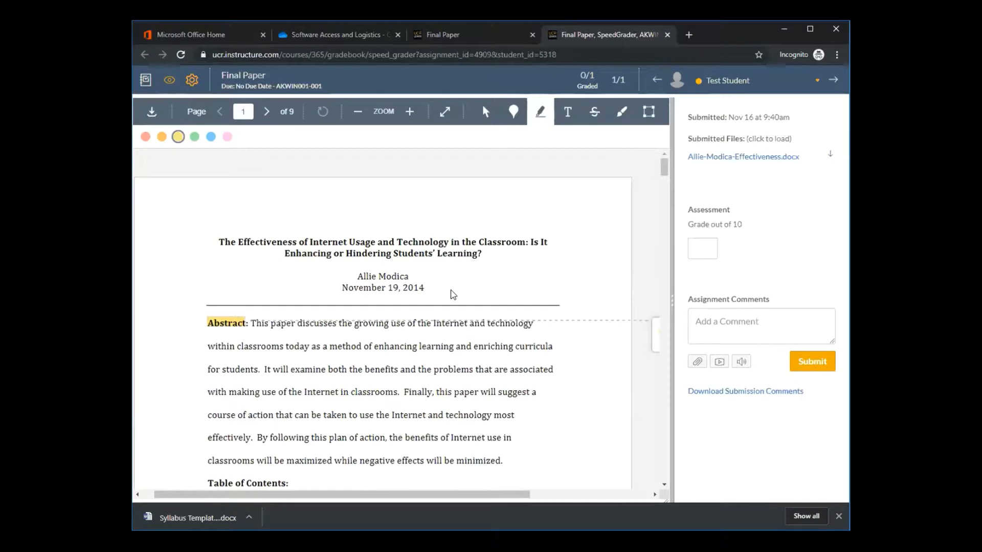
drag(416, 495, 404, 496)
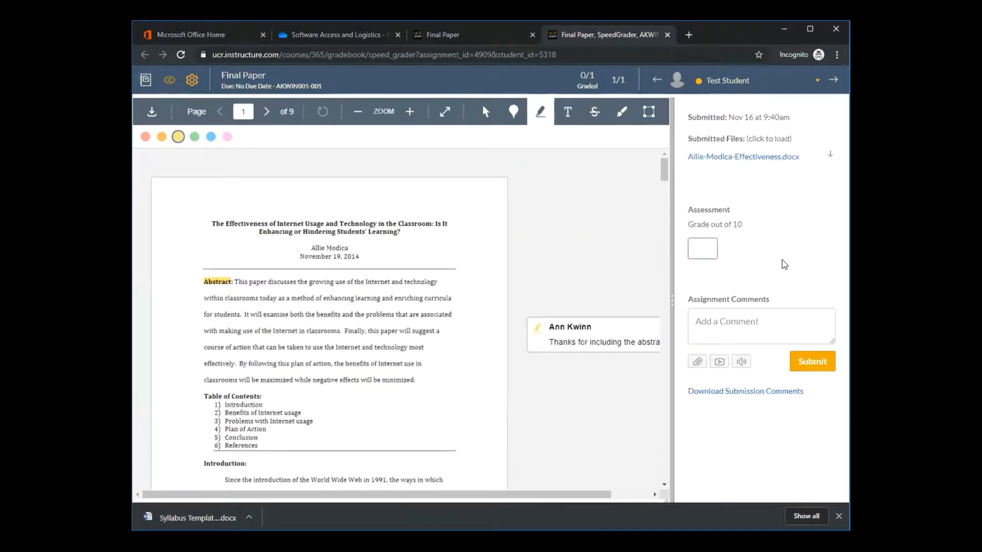
click(758, 312)
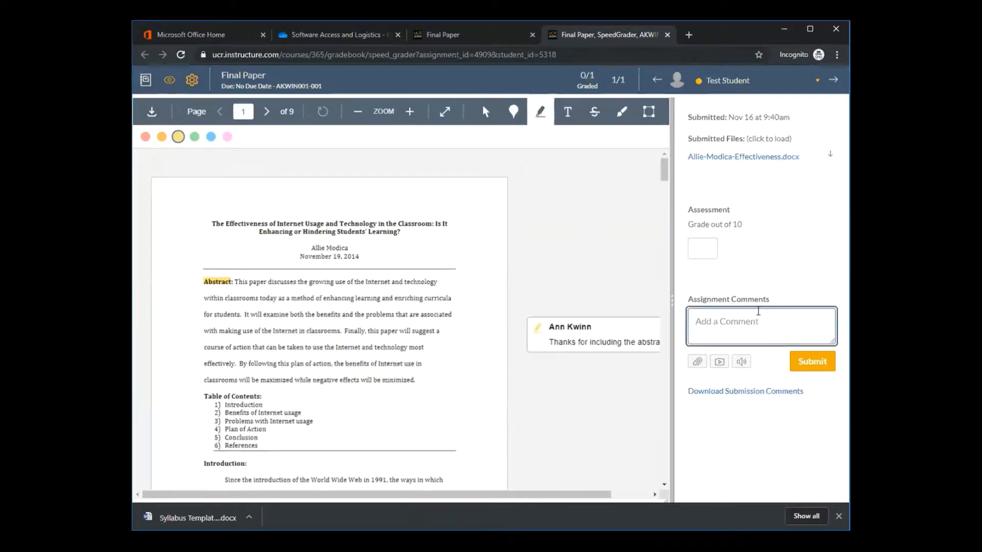
text(;dlfj;gsaldfj')
click(696, 363)
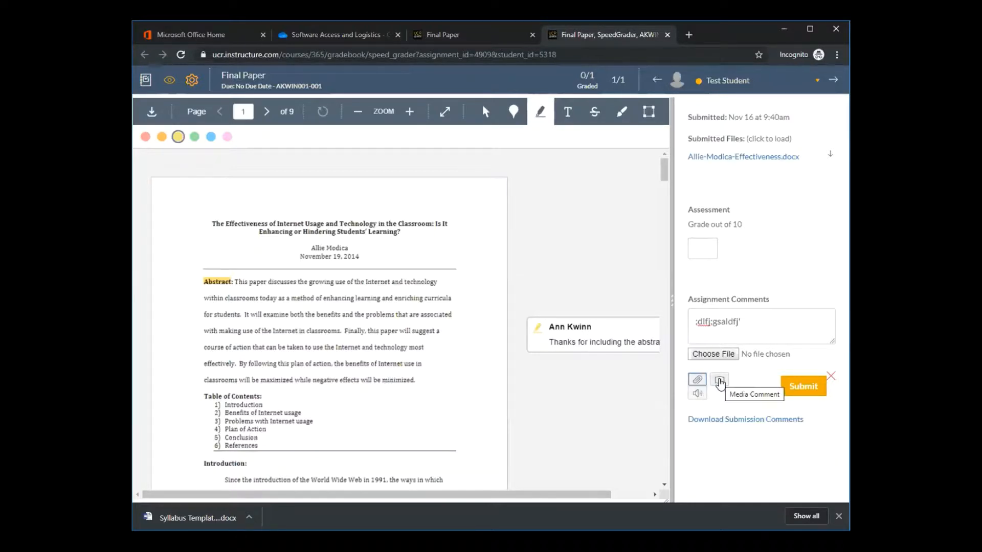
Allow microphone access, record a media comment of about 4 seconds, preview it, and save it to the assignment comments
click(720, 382)
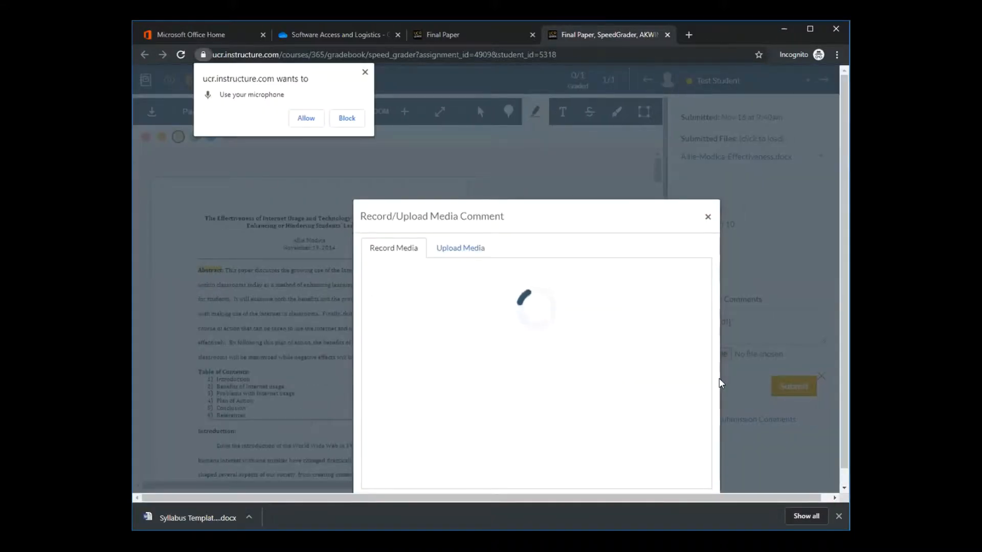
click(305, 118)
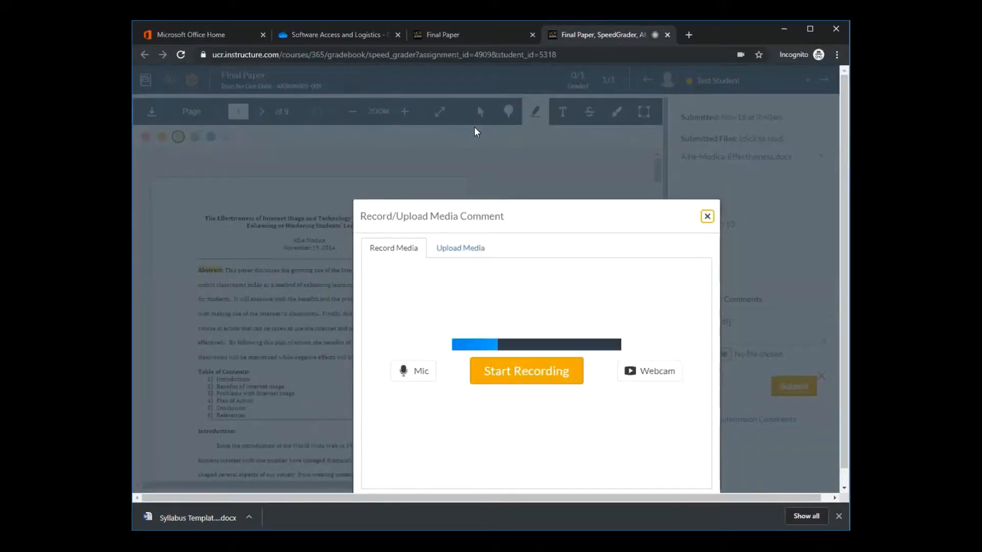
drag(556, 212, 533, 136)
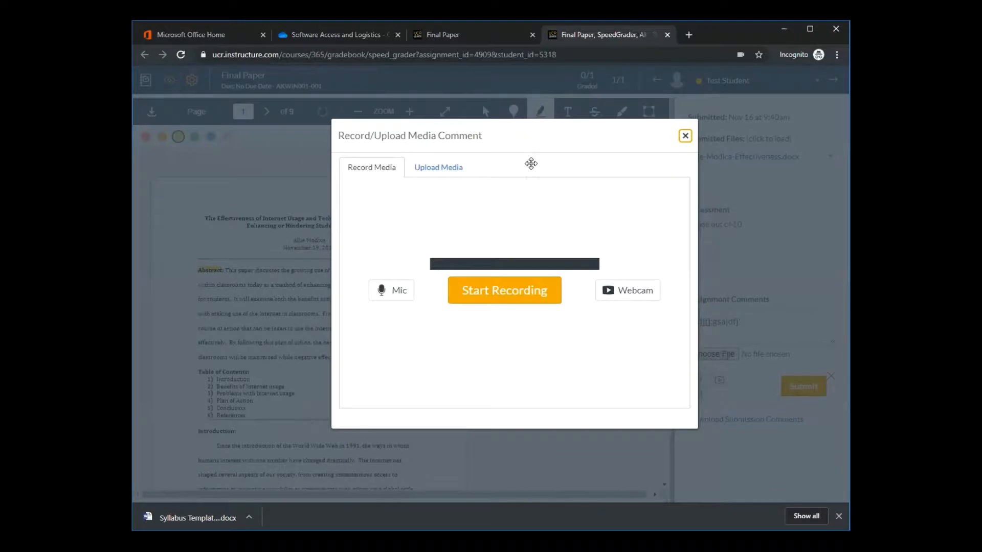
click(522, 303)
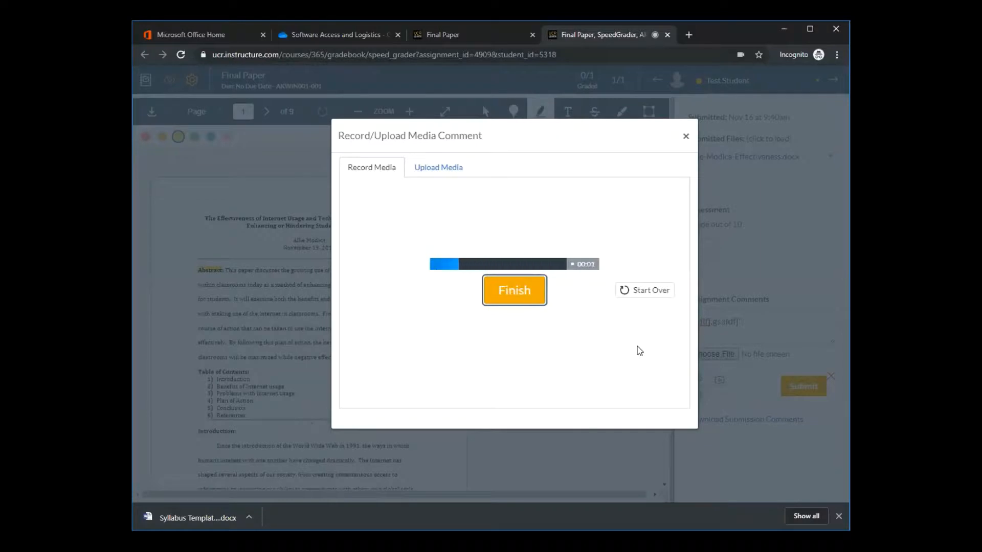
click(521, 301)
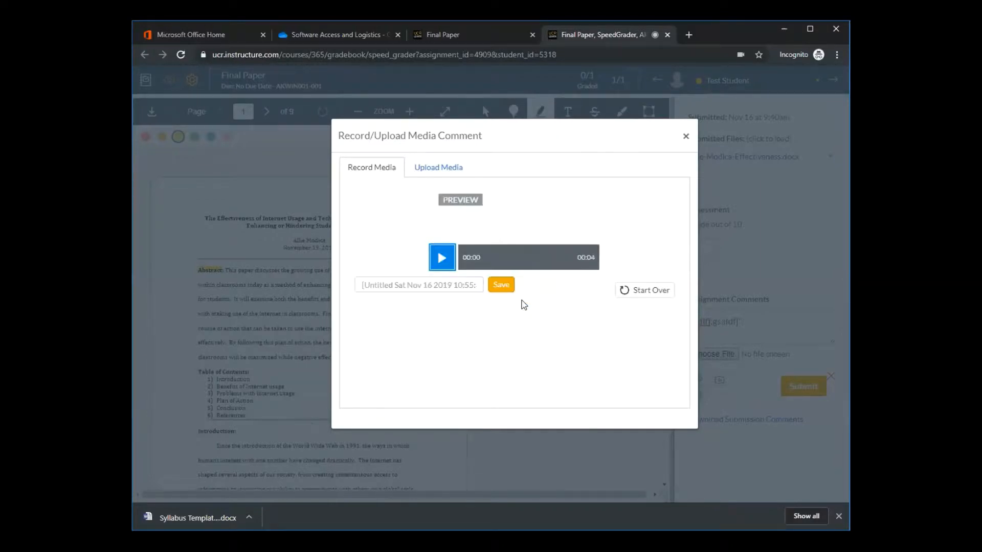
click(444, 265)
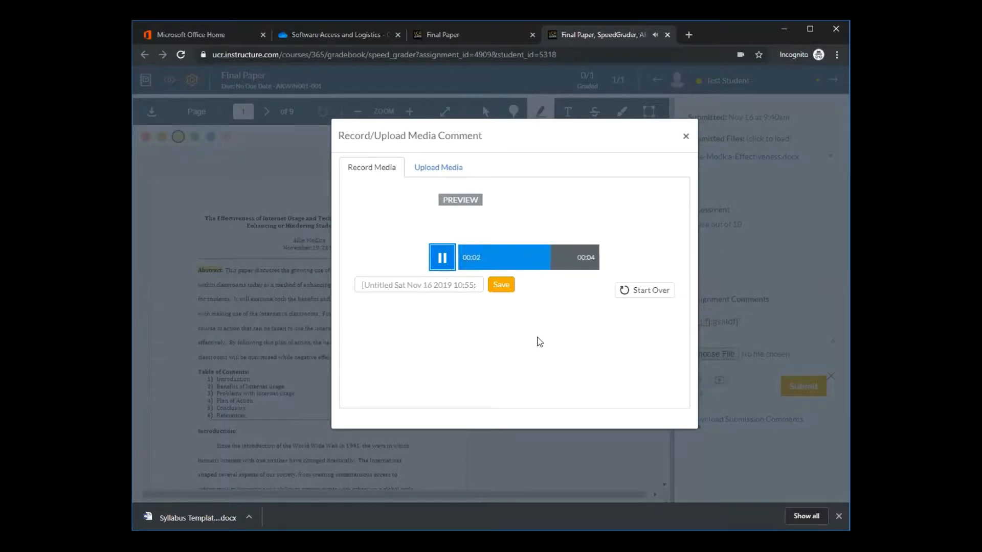
click(507, 291)
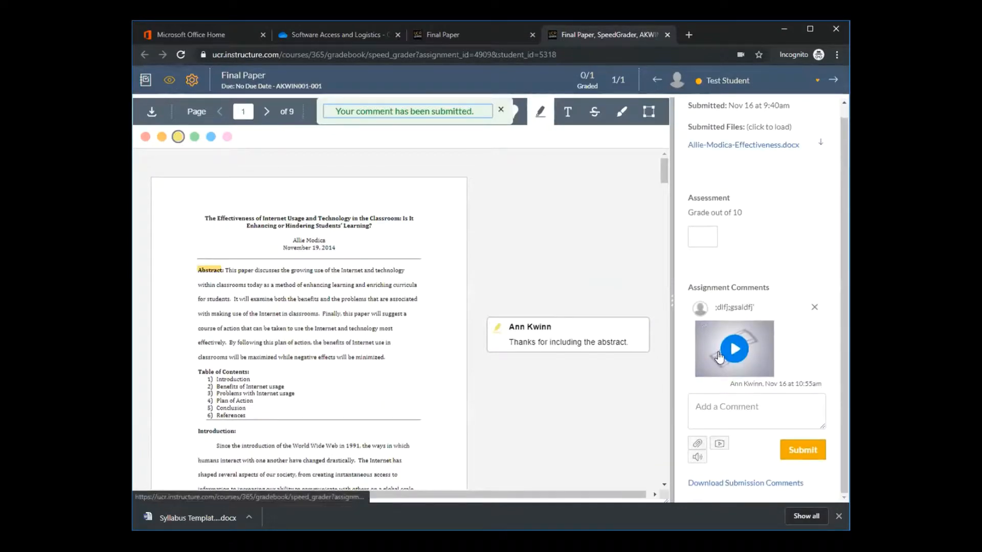
Dictate "very good job on your paper but watch your grammar" into a new assignment comment using Speech to Text
click(719, 444)
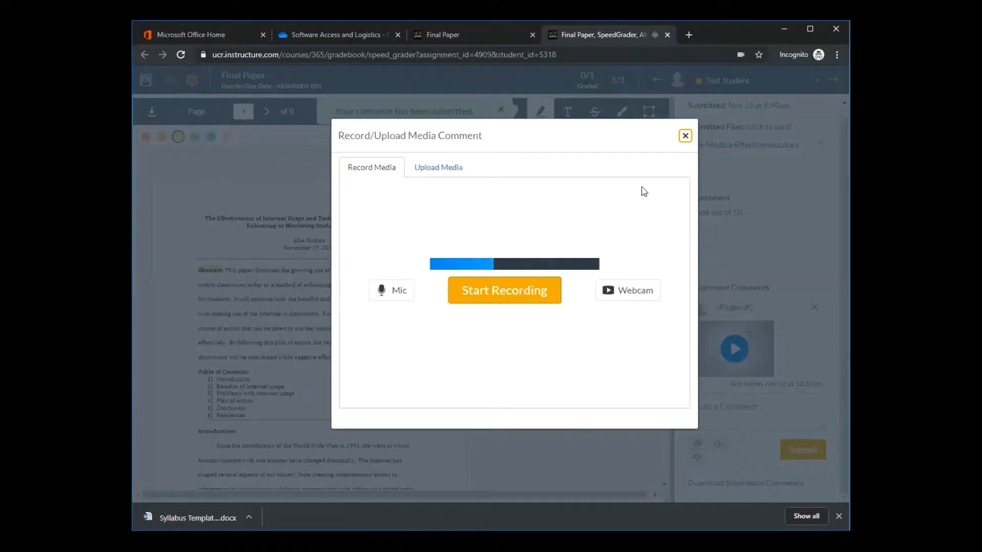
click(685, 135)
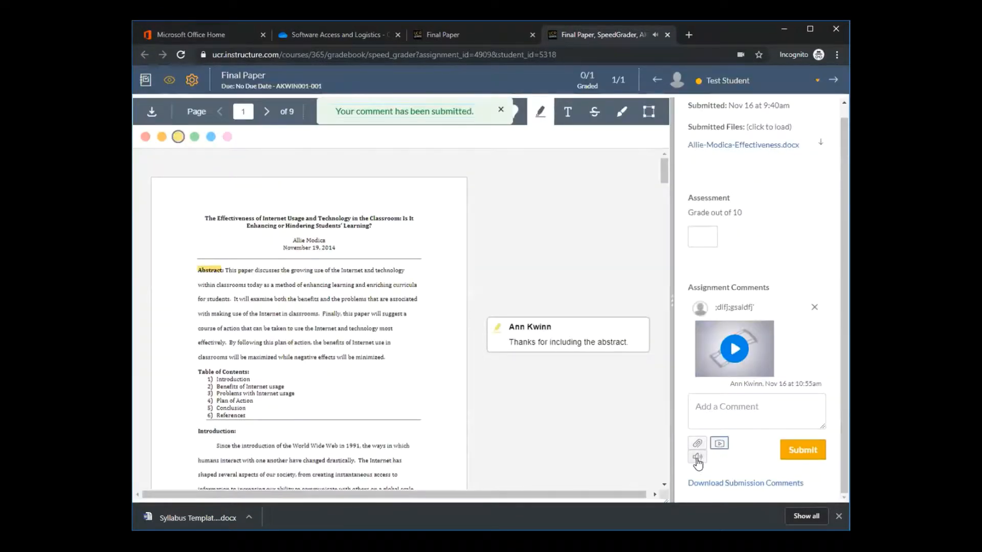
click(698, 457)
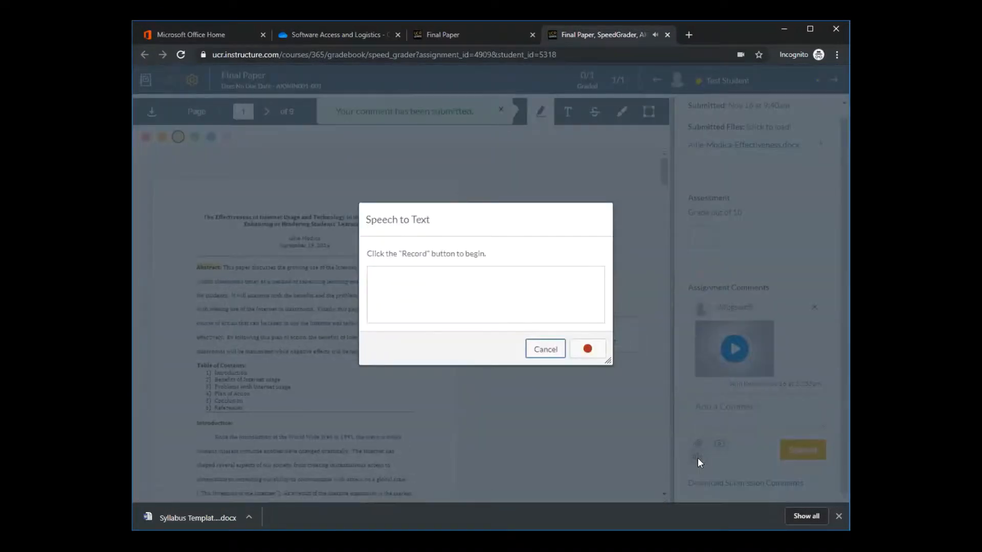
click(588, 353)
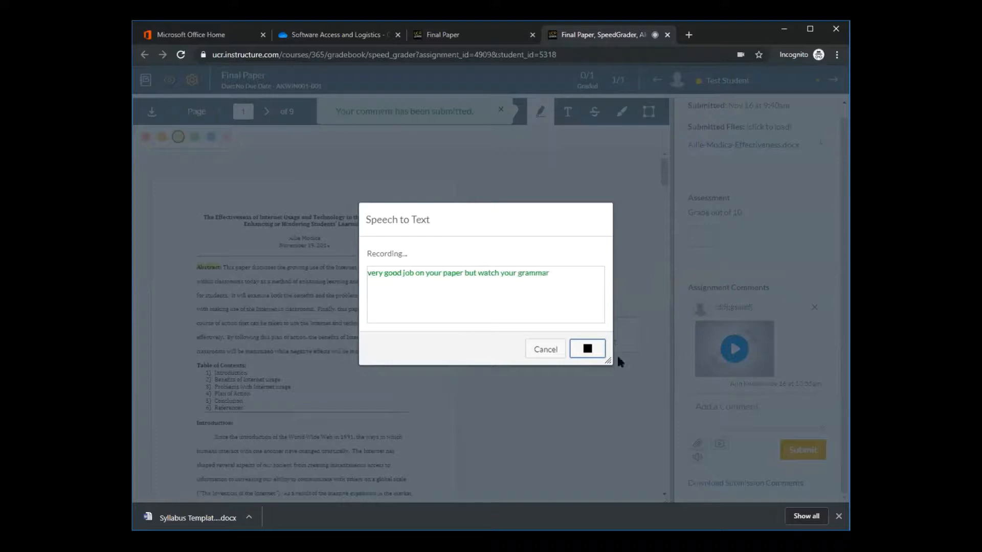
click(592, 357)
click(757, 403)
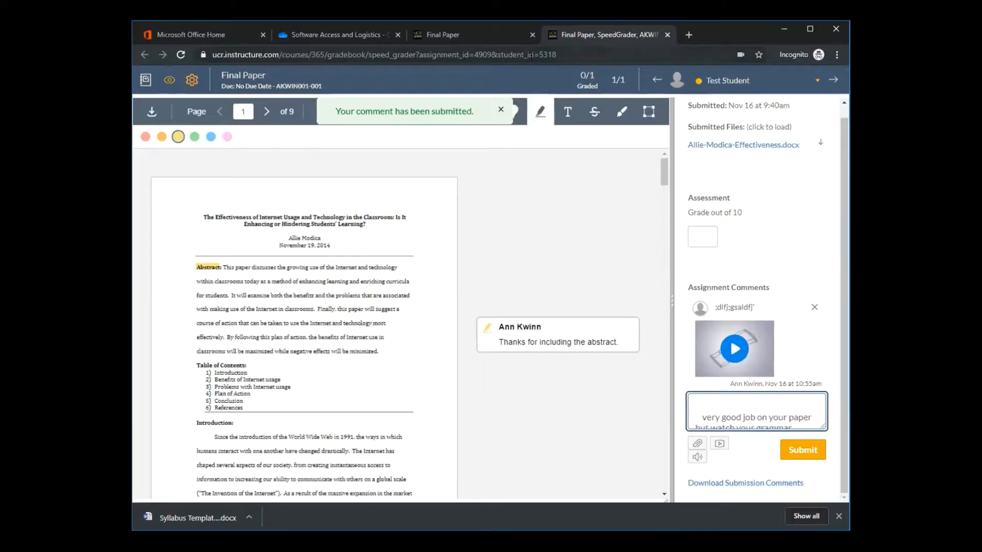
Close the SpeedGrader page, leaving the dictated comment unsubmitted
click(667, 34)
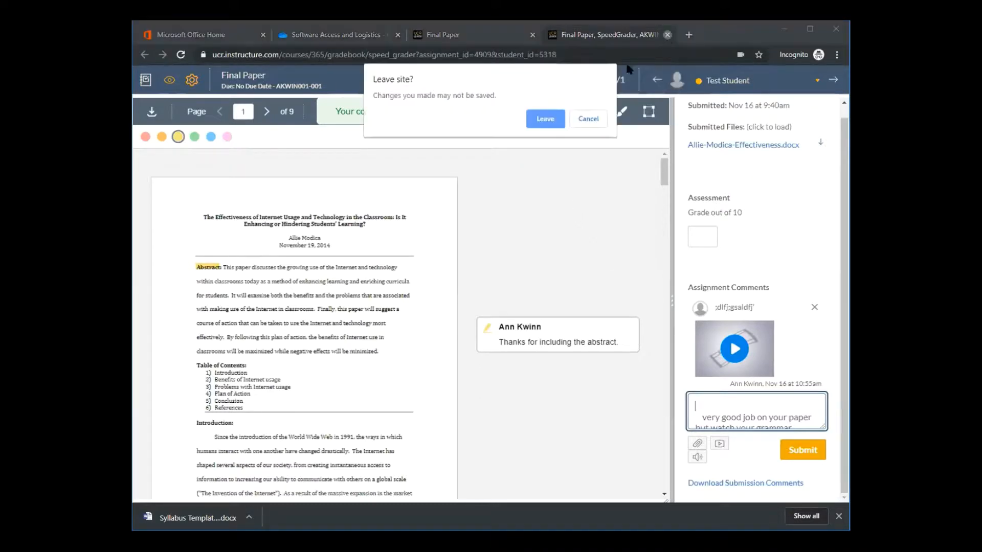
click(541, 120)
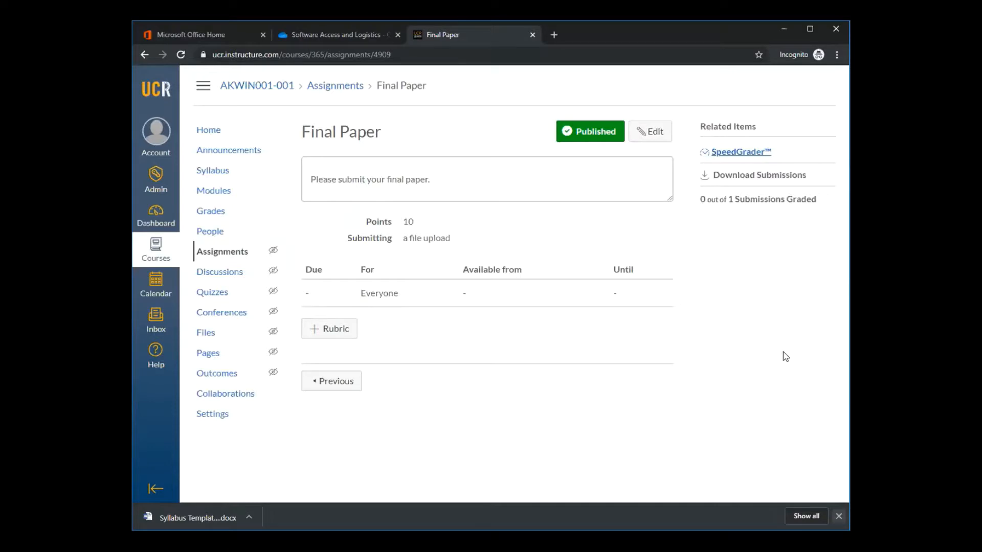
Start a question in a new course quiz and view the available question types, keeping Multiple Choice
click(208, 294)
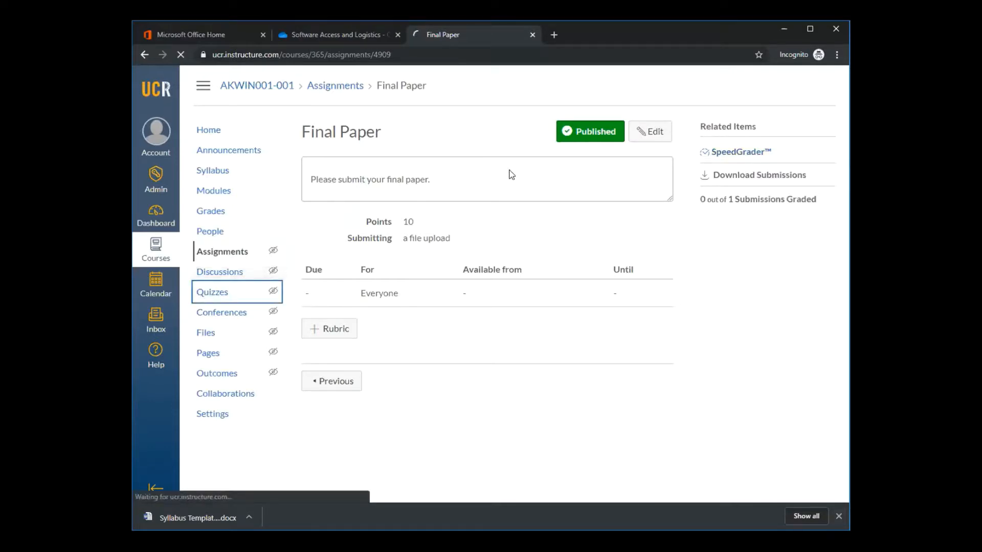
click(799, 132)
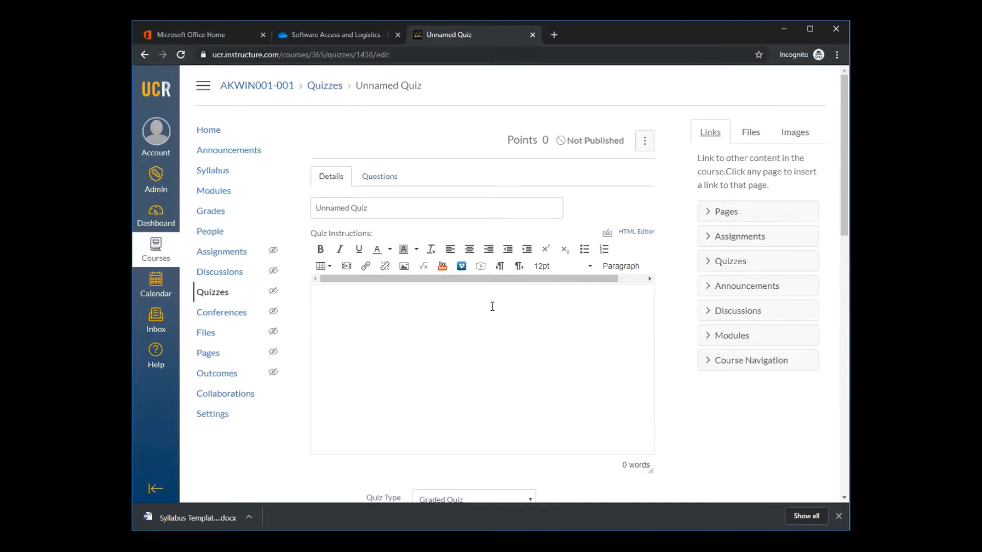
scroll(492, 307, down, 6)
scroll(486, 311, up, 6)
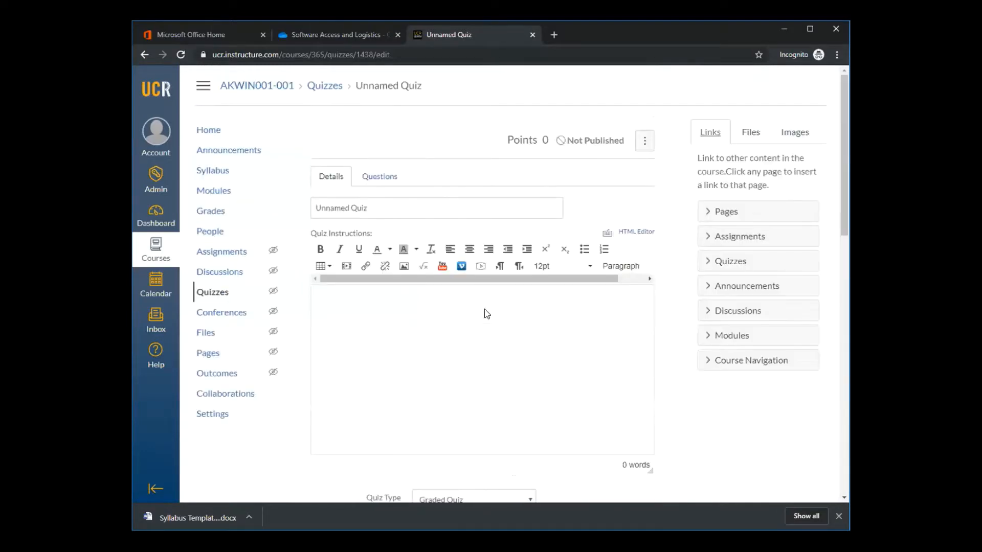
click(380, 176)
click(392, 281)
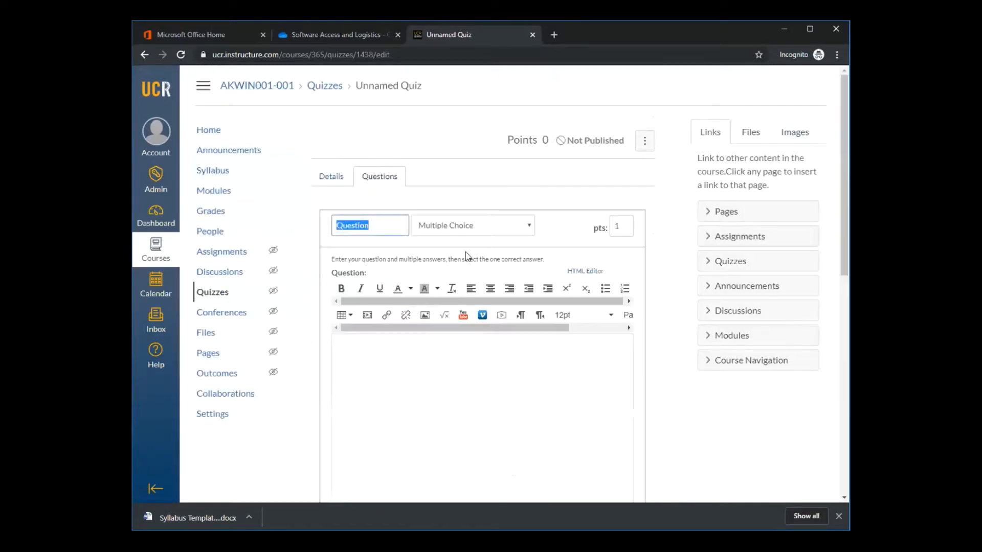
click(522, 226)
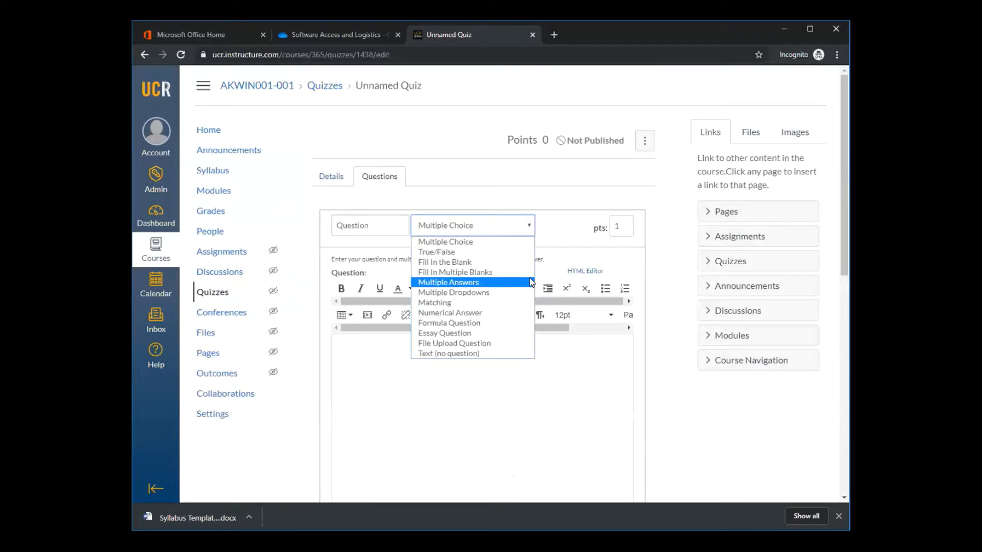
click(498, 178)
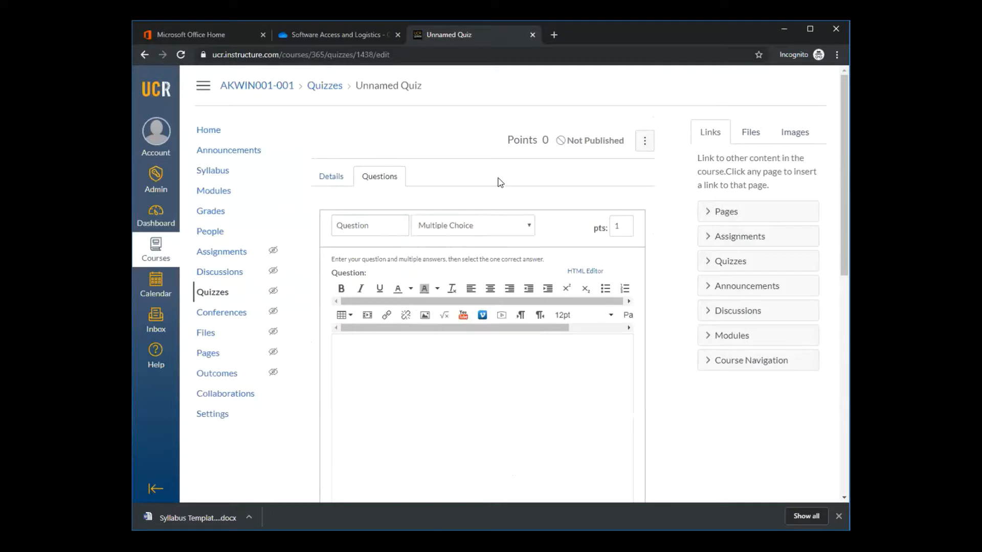
Create an announcement titled "Welcome to Week 1" with the body "dlrkg;slkdfj" for all sections and save it
click(229, 150)
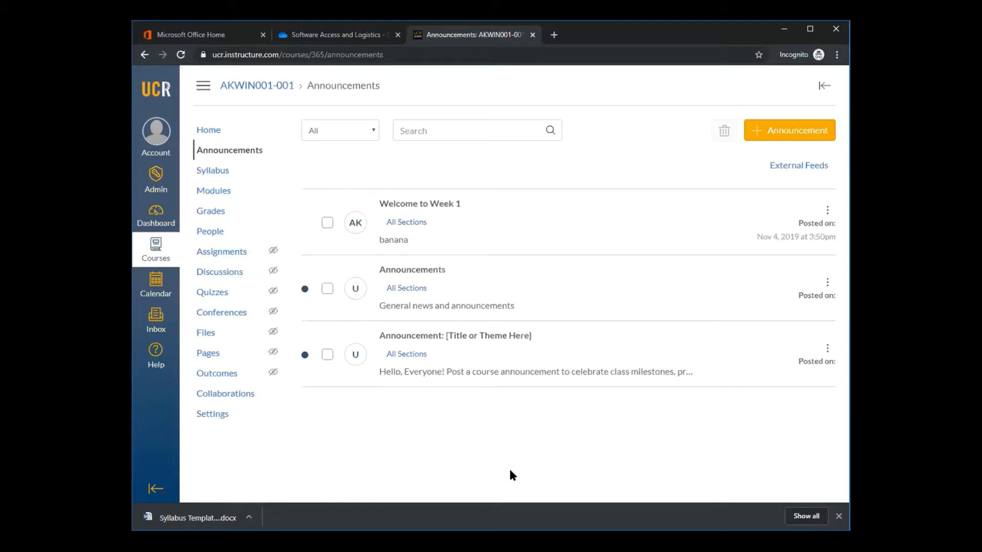
click(820, 135)
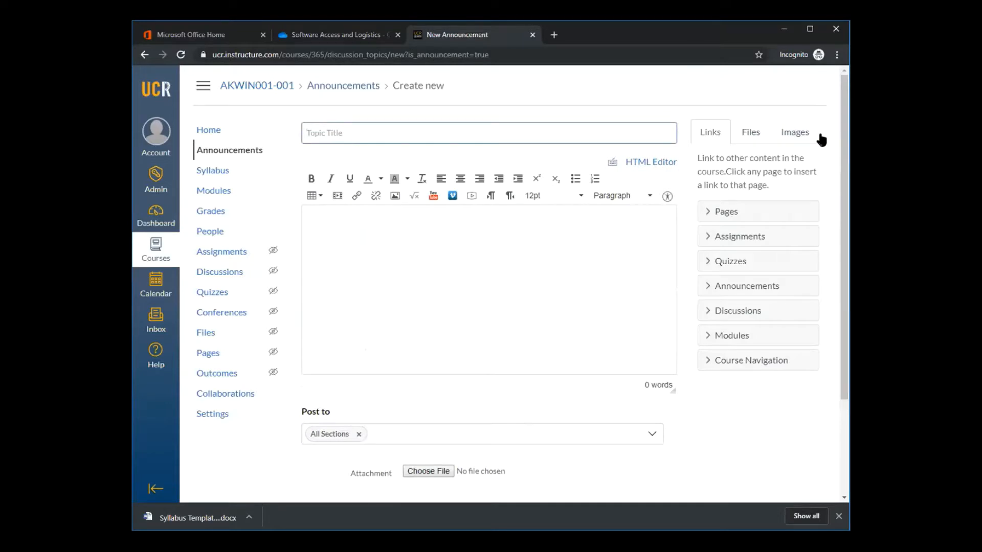
text(Welcome to Week 1)
click(464, 261)
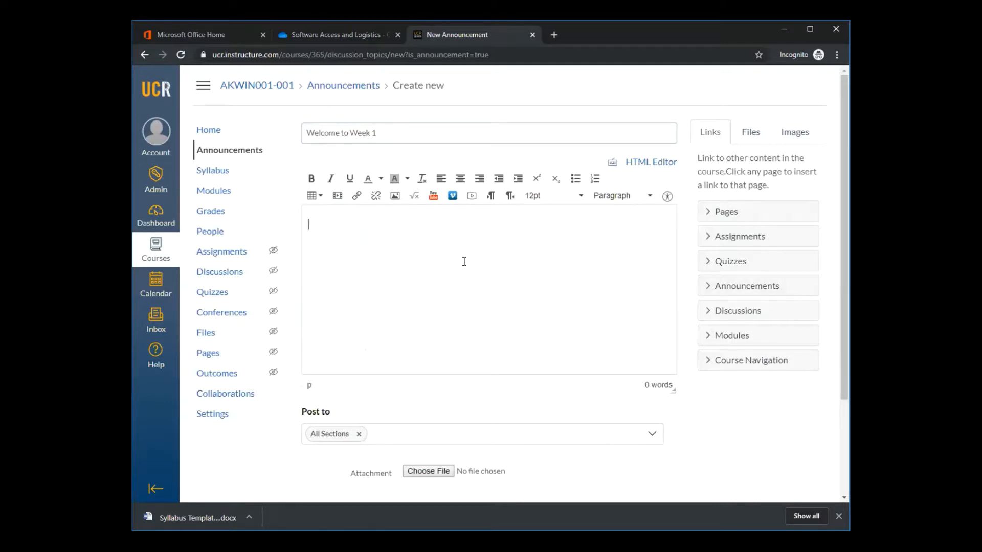
text(dlrkg;slkdfj)
scroll(462, 293, down, 3)
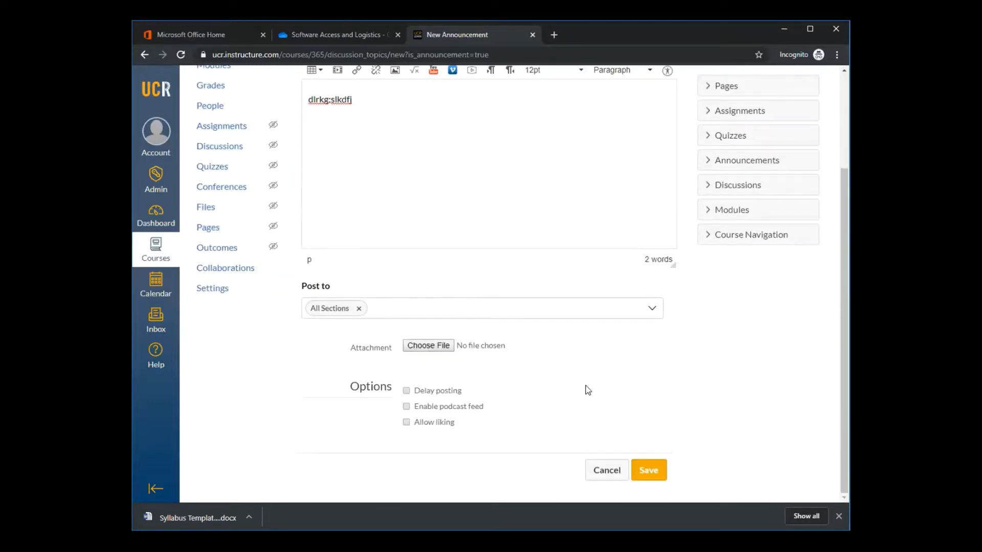
click(649, 470)
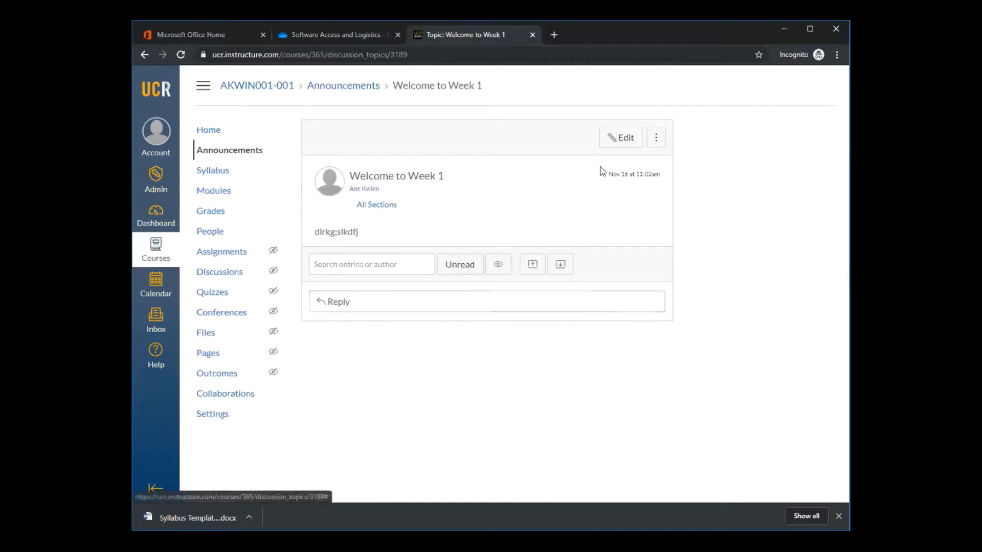
Reopen the new Week 1 announcement for editing, try the Delay posting option, turn it off again, and save
click(622, 143)
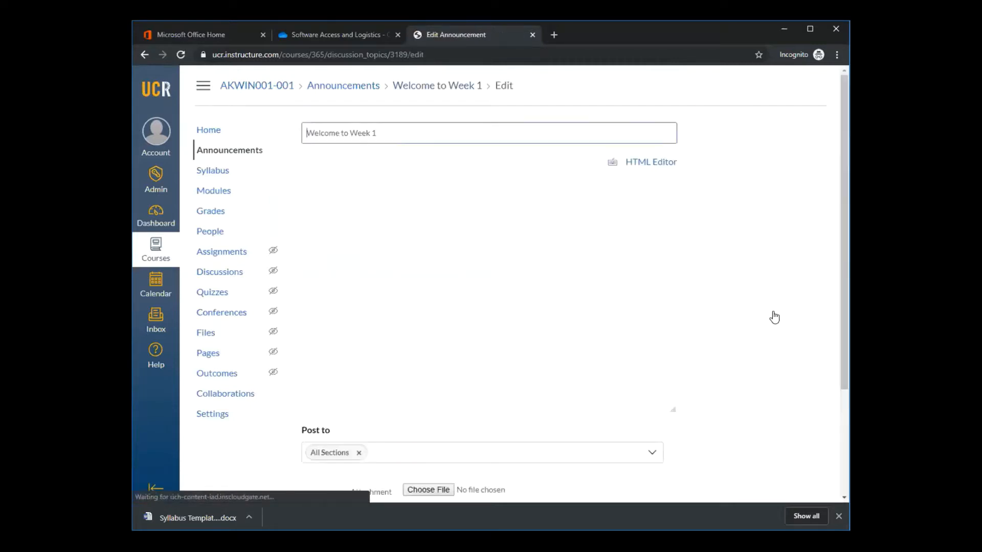
scroll(774, 317, down, 1)
scroll(774, 317, down, 2)
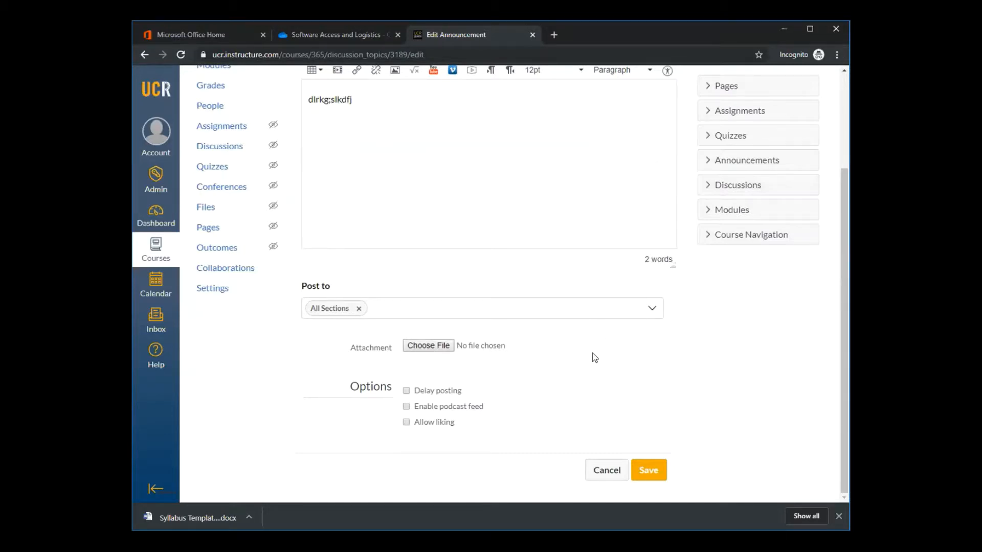
click(407, 392)
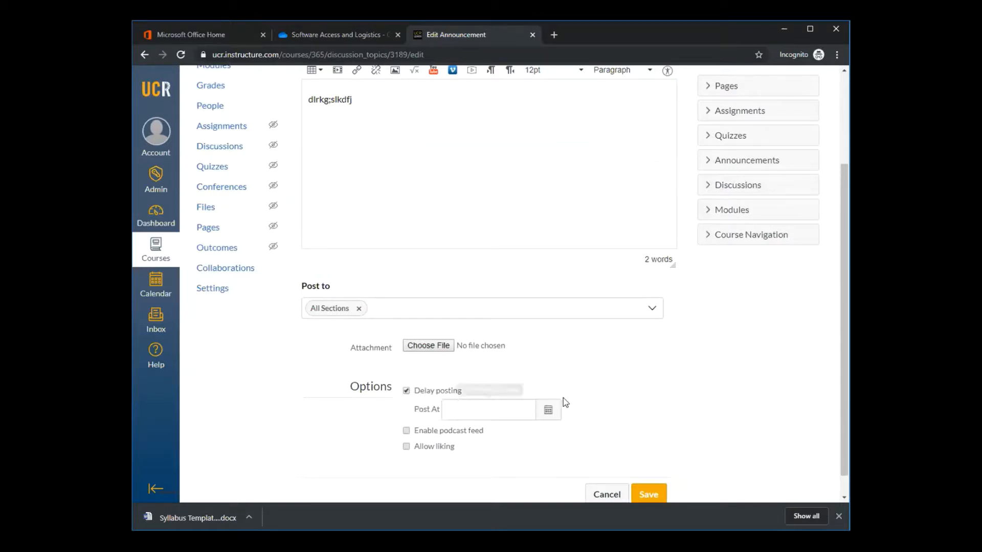
click(406, 392)
click(406, 392)
click(407, 392)
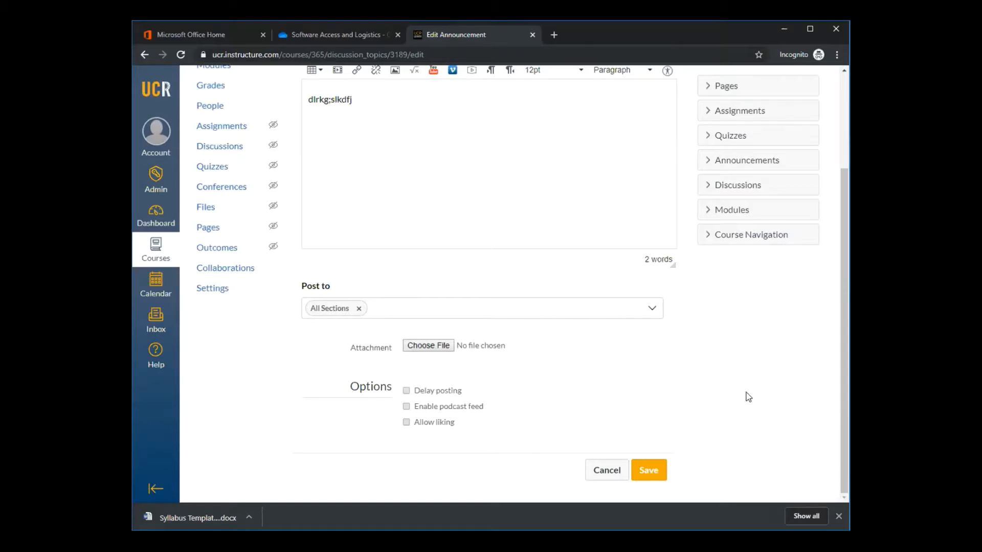
click(646, 471)
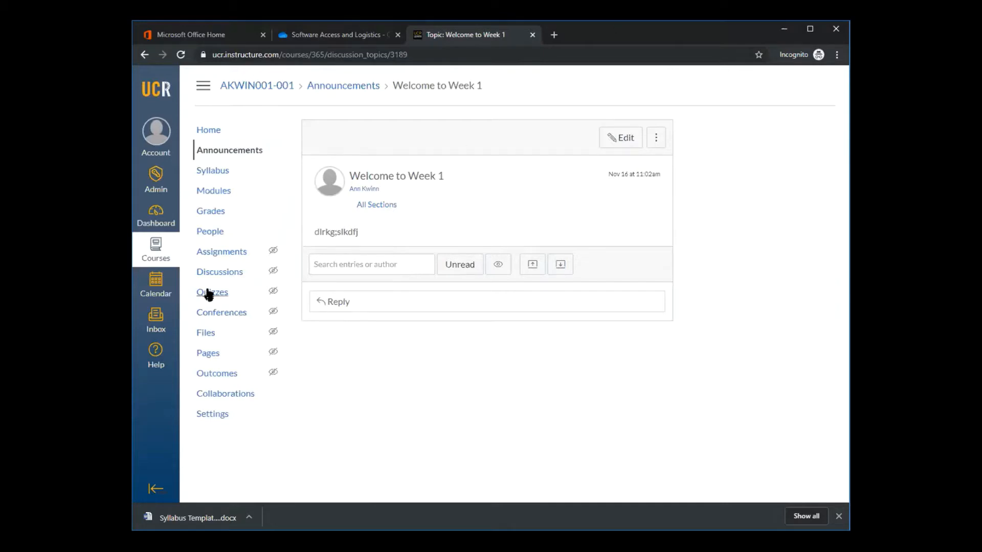
Find the Course Q&A topic among the course discussions and open it for viewing
click(224, 266)
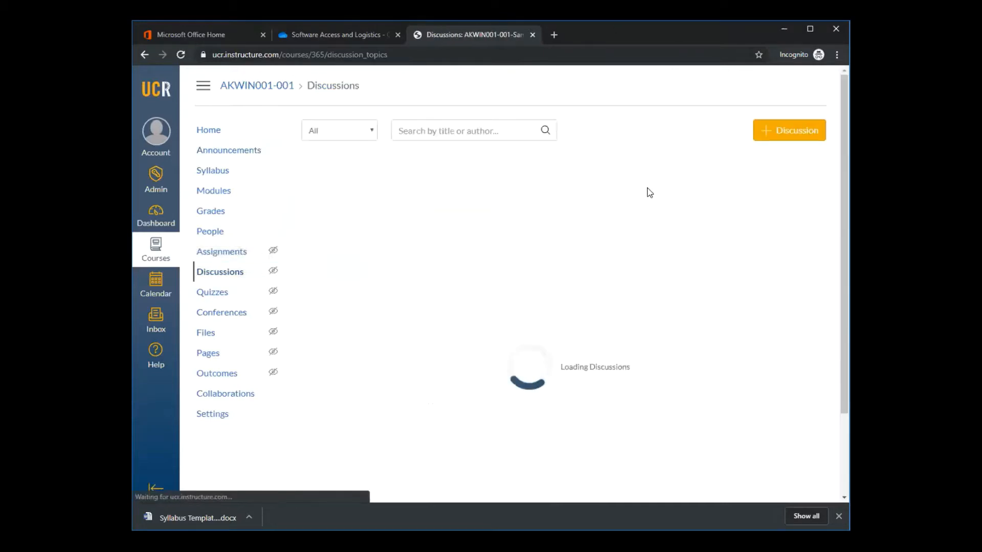
scroll(667, 214, down, 6)
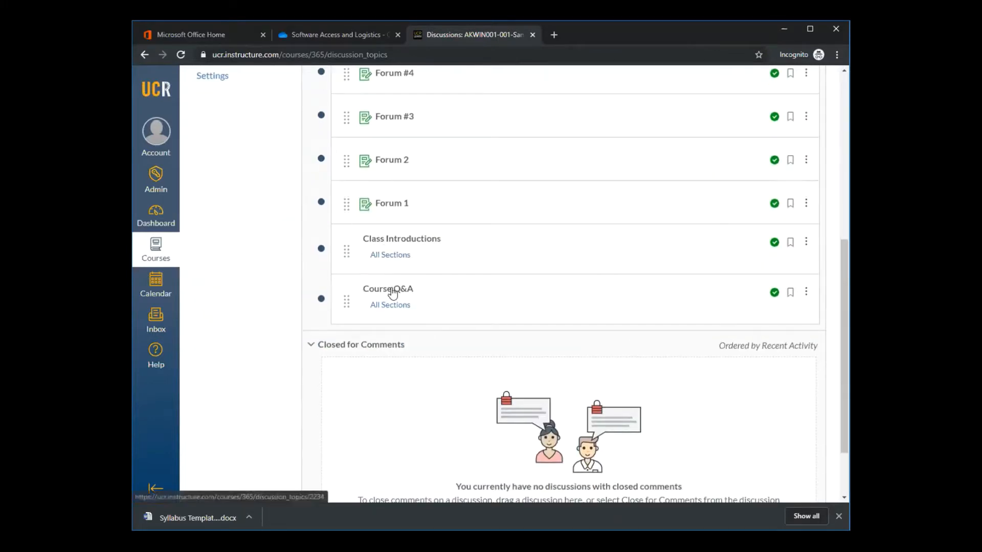
click(393, 293)
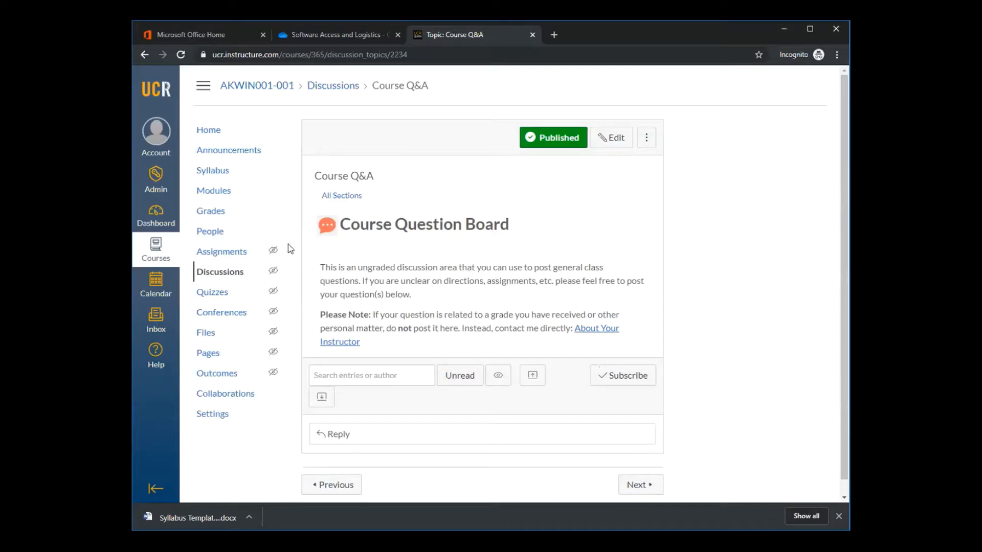
Return to the discussions list and pin Forum #4 and Forum 1, placing Forum 1 above Forum #4
click(229, 280)
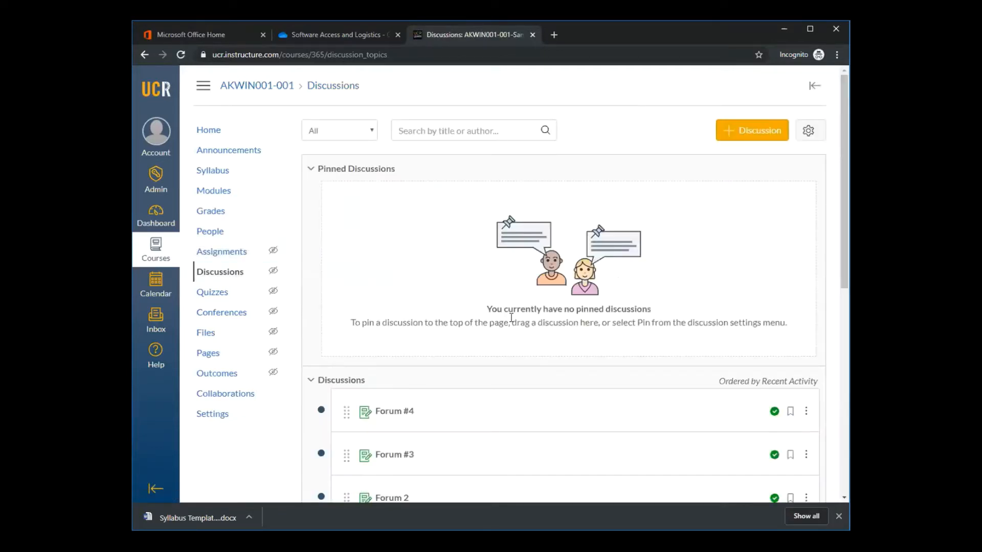
scroll(491, 324, down, 3)
scroll(492, 327, up, 3)
scroll(757, 399, down, 2)
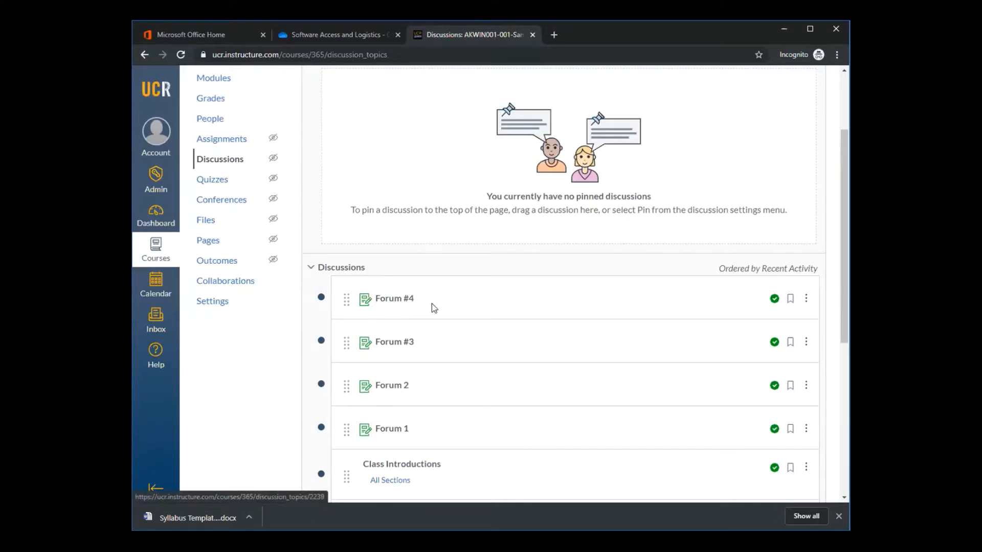
scroll(735, 180, up, 1)
scroll(735, 180, up, 2)
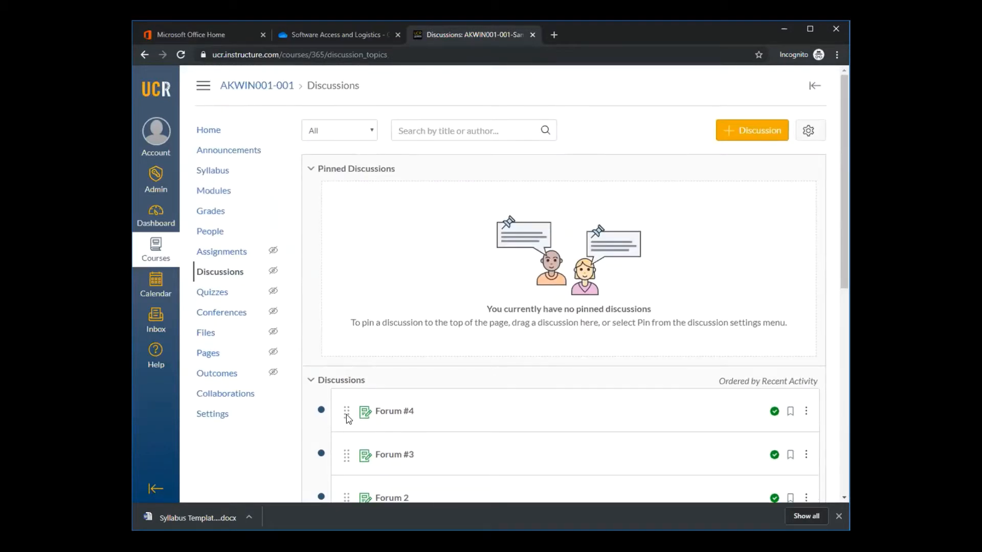
drag(346, 412, 347, 215)
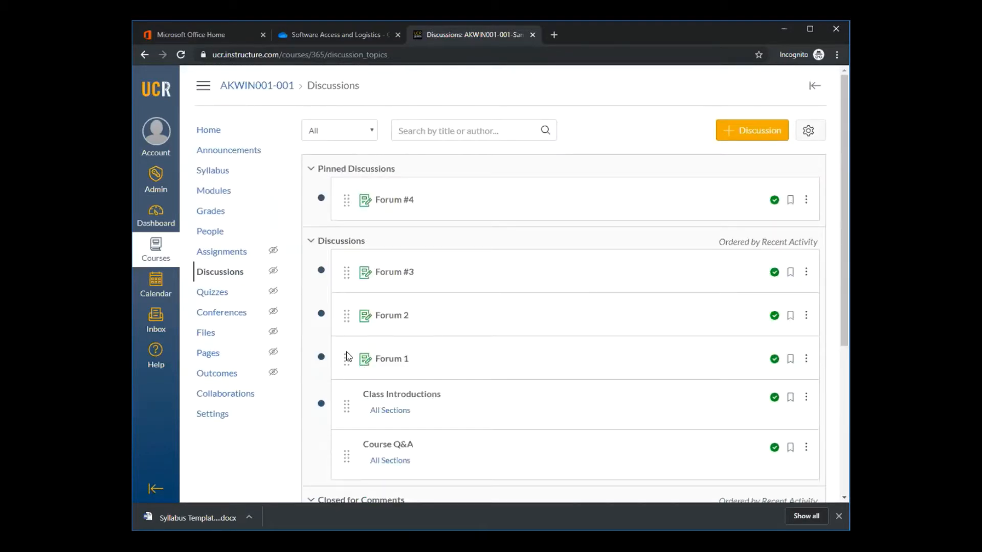
drag(347, 357, 345, 247)
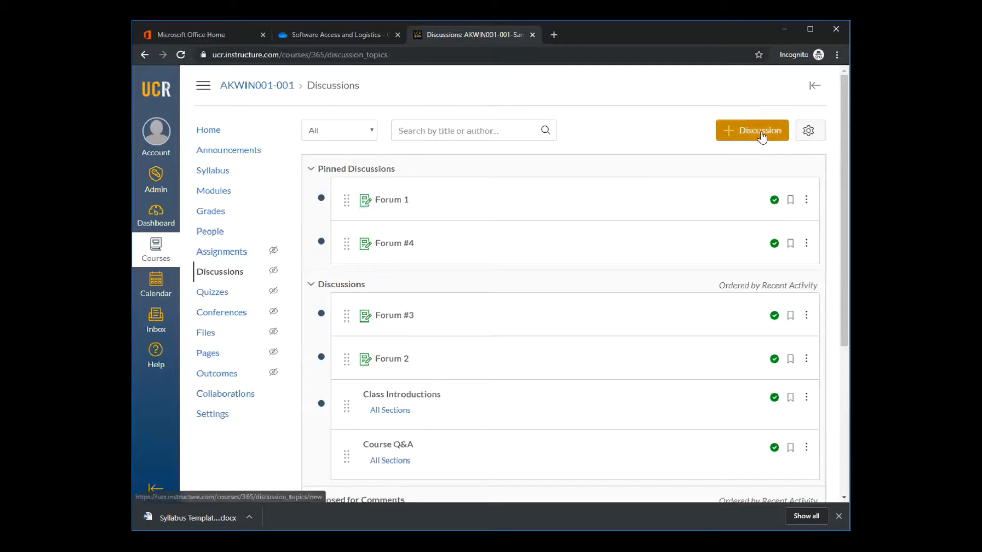
Open the Class Introductions discussion, review its prompt and editing options, and leave the editor without saving
click(422, 400)
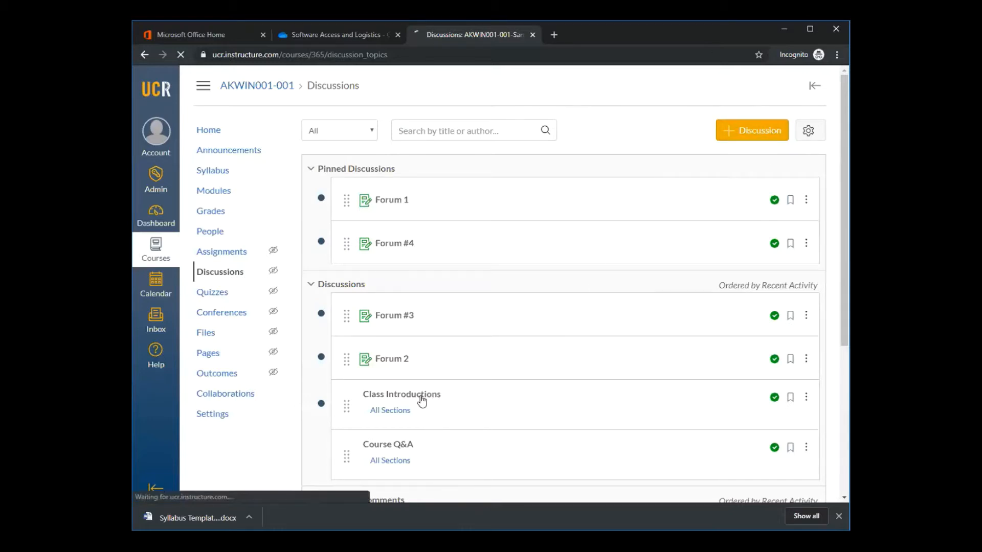
scroll(607, 303, down, 1)
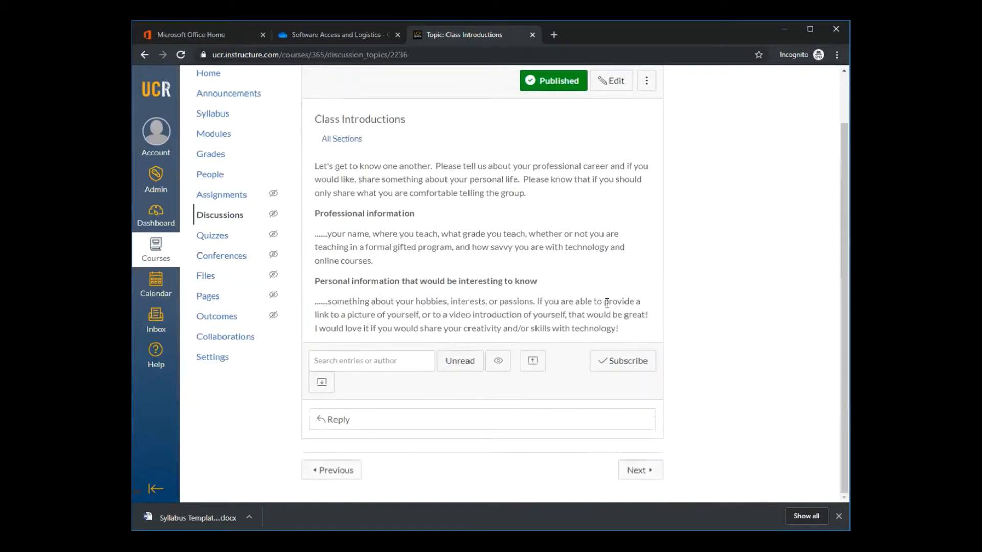
scroll(608, 302, up, 1)
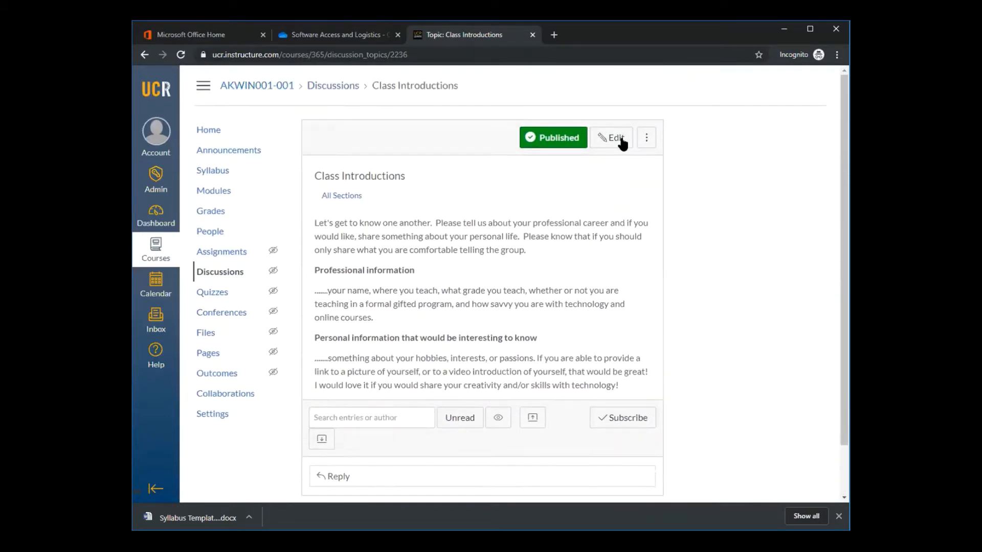
click(620, 138)
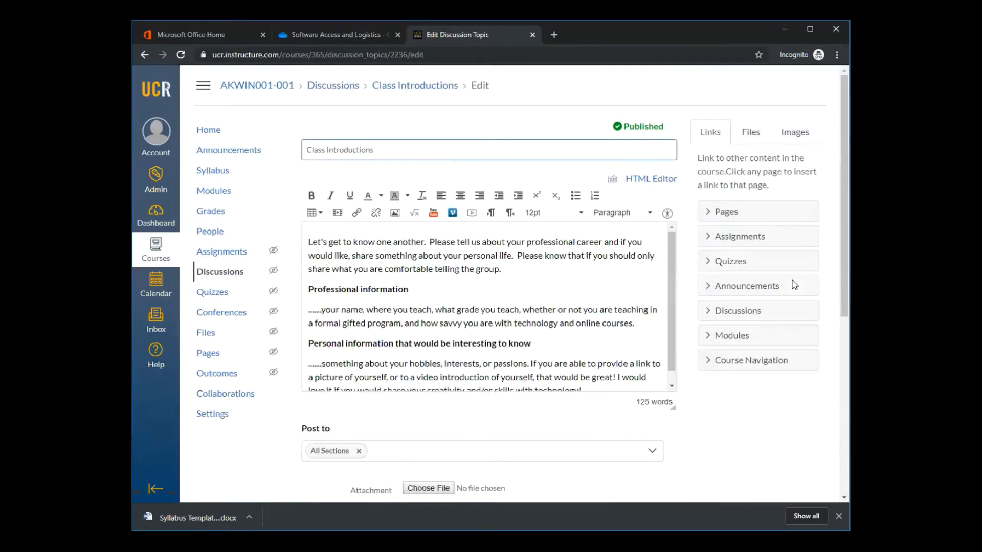
scroll(794, 285, down, 4)
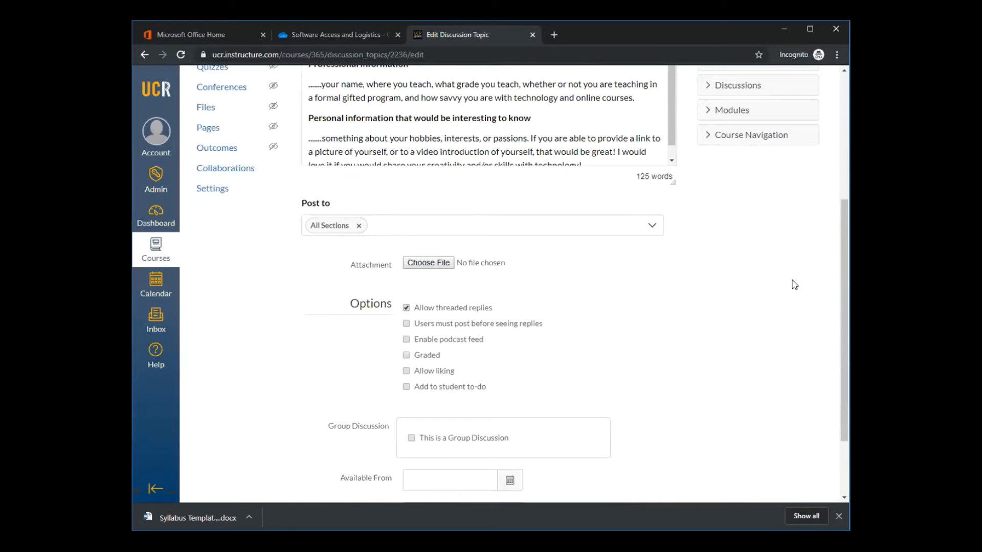
scroll(795, 285, down, 1)
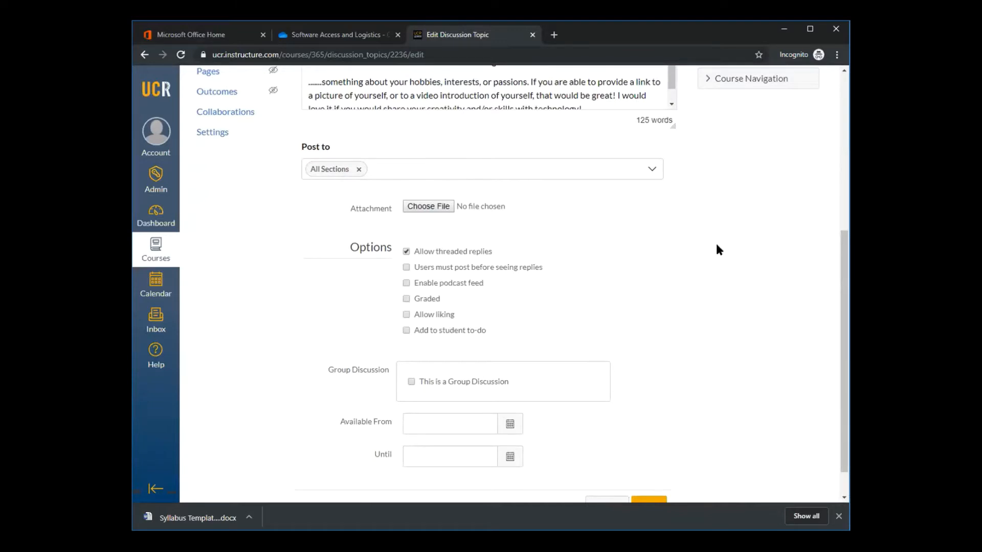
scroll(716, 249, down, 1)
click(605, 470)
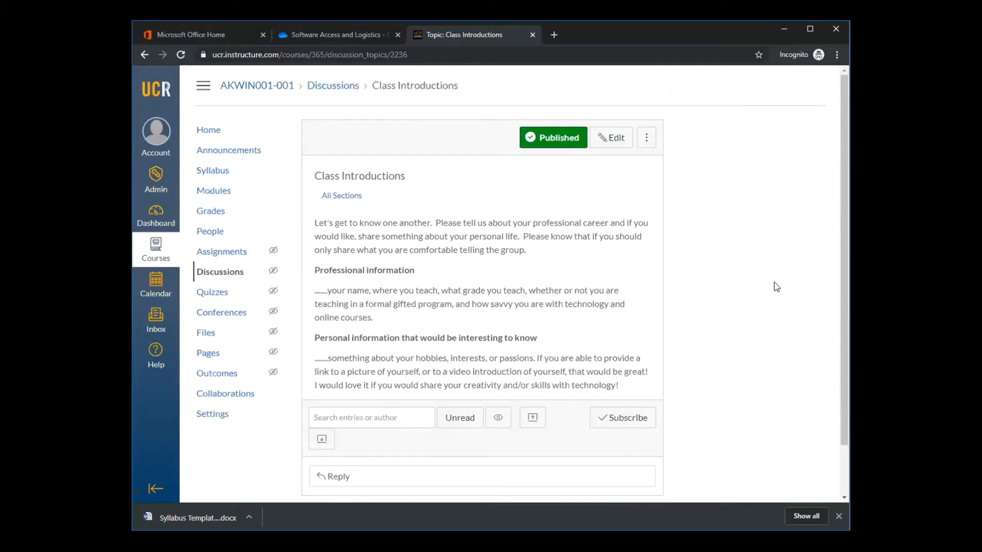
Return to the discussions list, pin Forum 2 and Forum #3, and move Forum #4 below them so the pinned forums run in numerical order
click(222, 273)
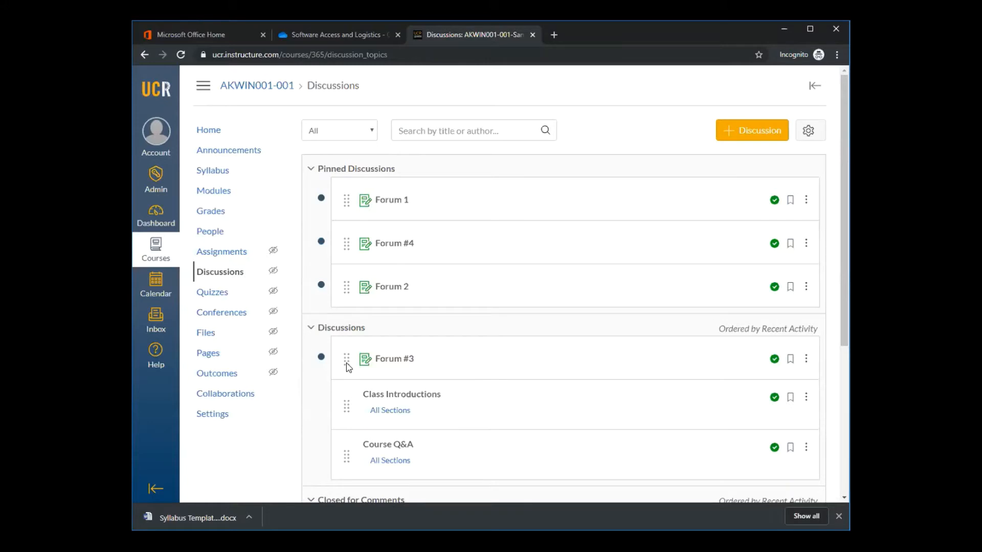
drag(348, 366, 349, 307)
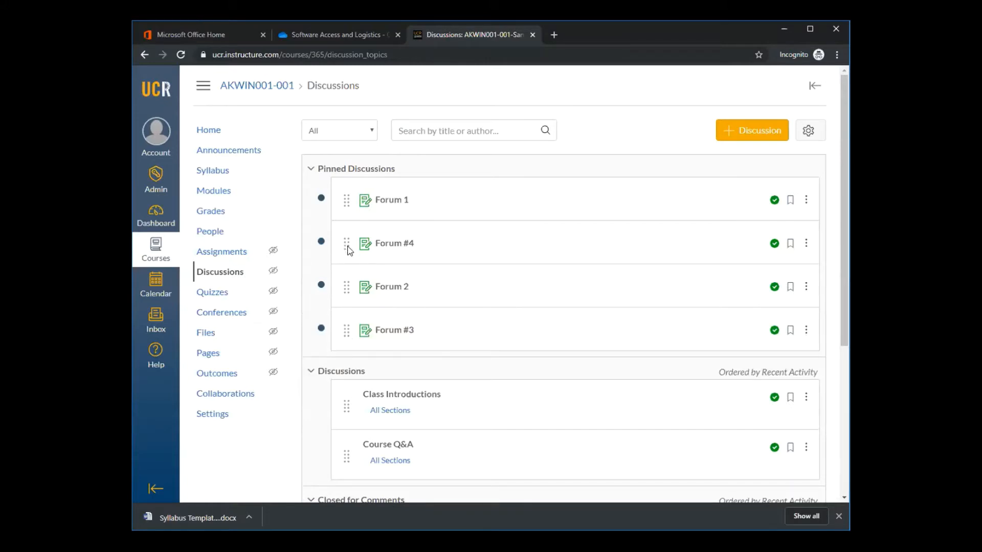
drag(349, 251, 425, 368)
scroll(557, 423, down, 1)
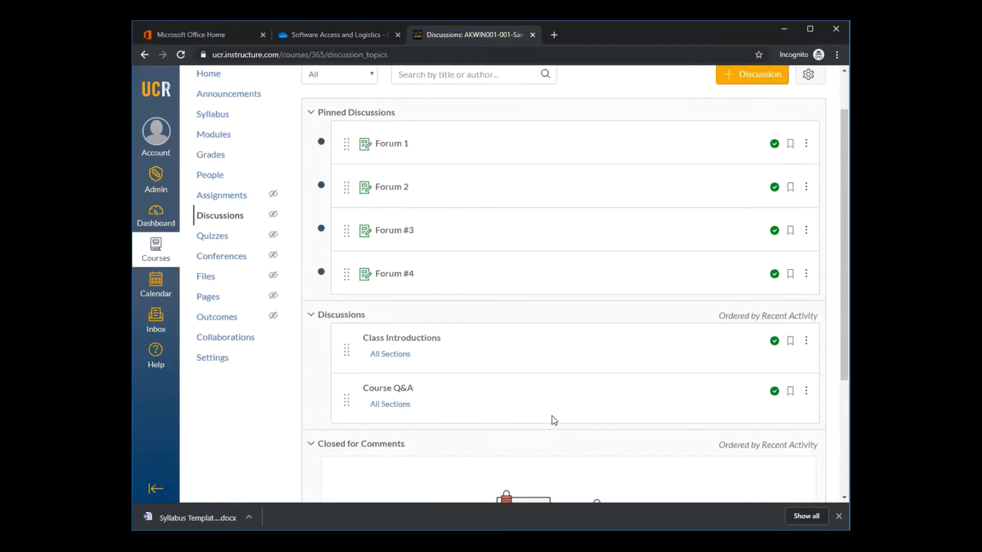